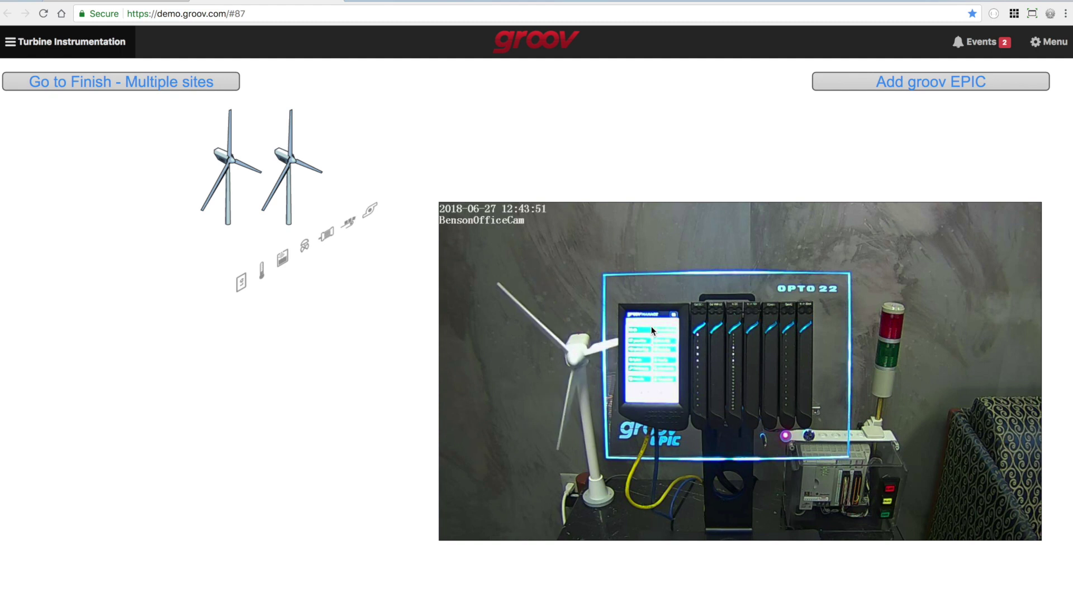
# - From Add groov EPIC, open the EPIC Webinar Farm B groov Manage bookmark to reach its sign-in page
pyautogui.click(931, 83)
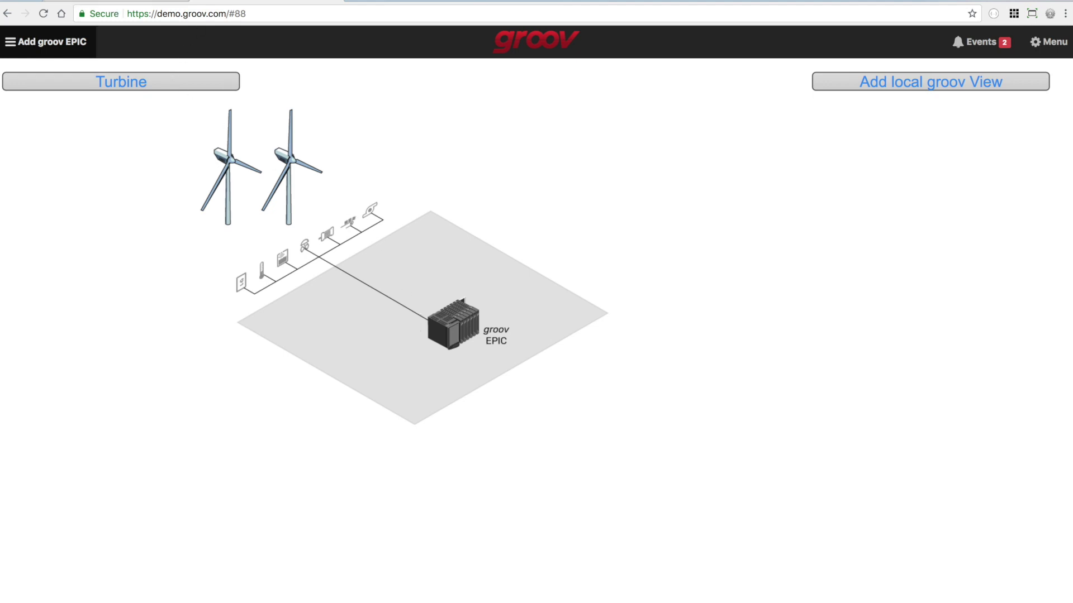
pyautogui.click(268, 2)
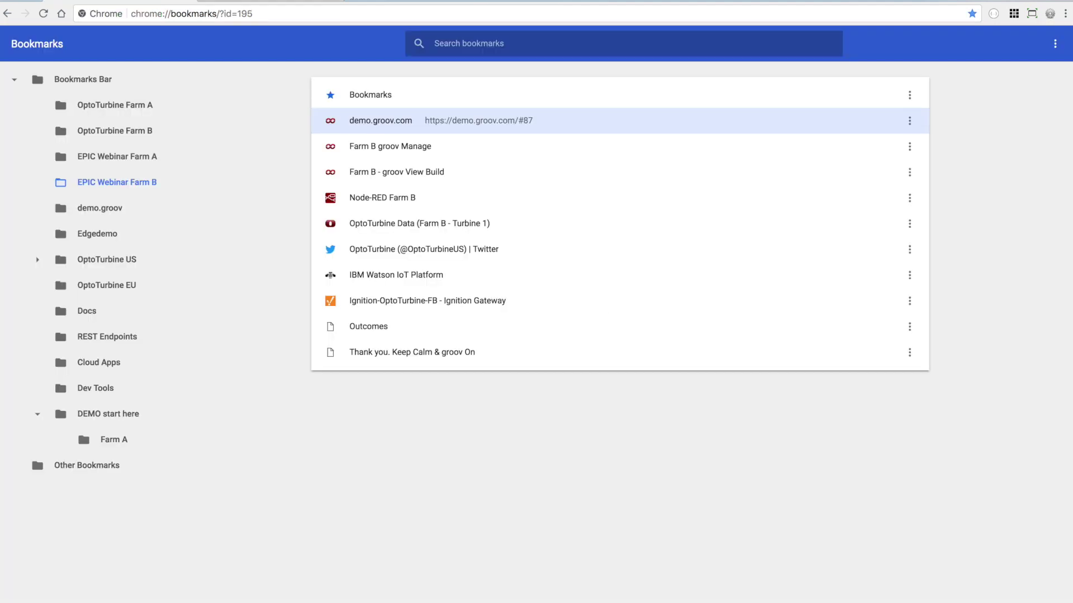
pyautogui.click(380, 150)
pyautogui.doubleClick(380, 150)
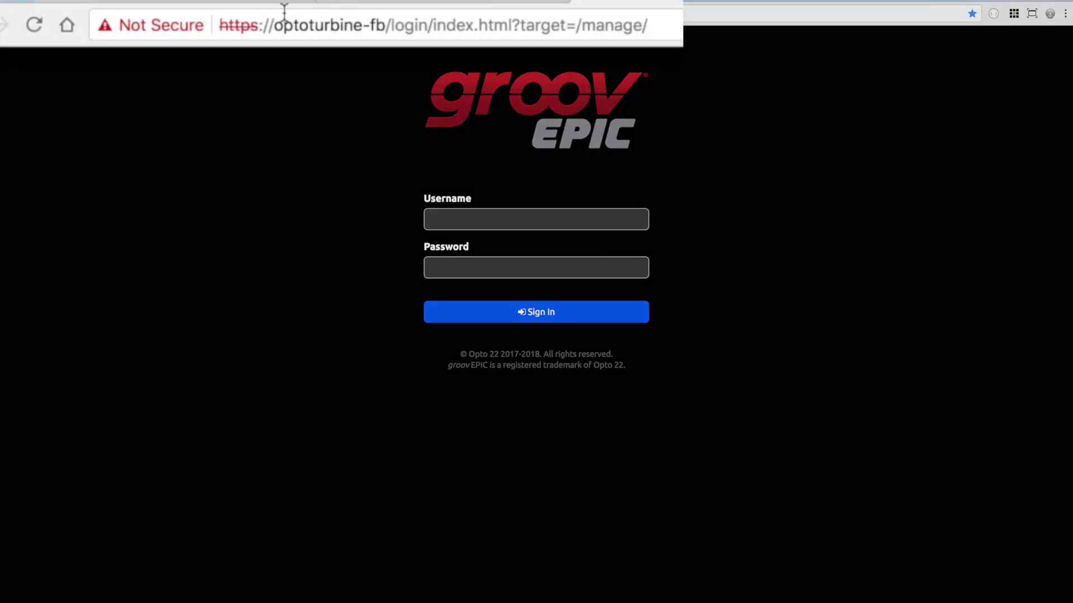
# - Sign in on the groov EPIC login page with the device's username and password
pyautogui.click(322, 31)
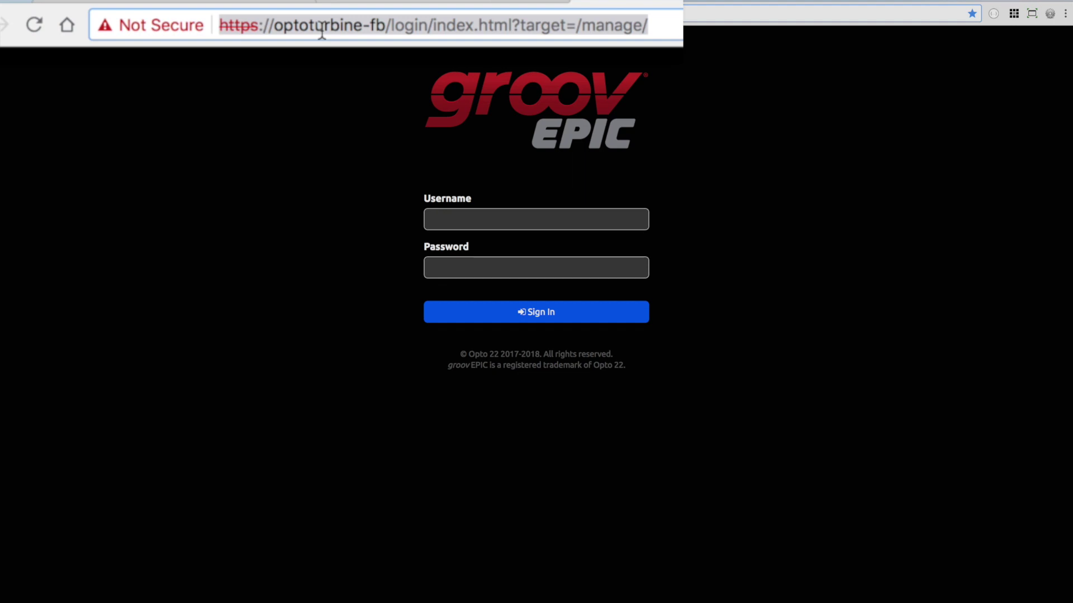
pyautogui.click(453, 220)
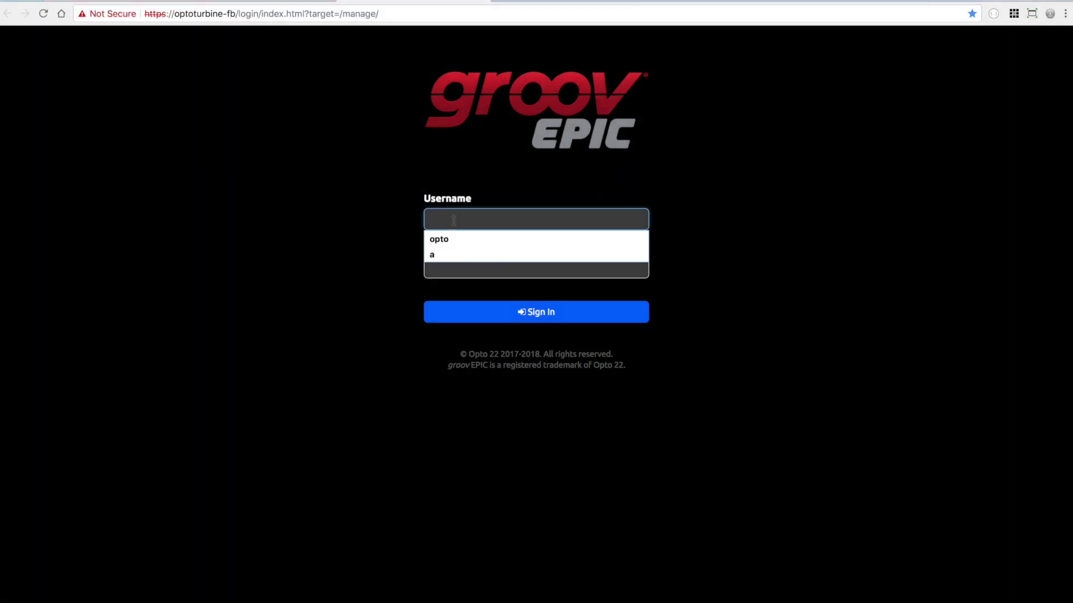
pyautogui.write('opto')
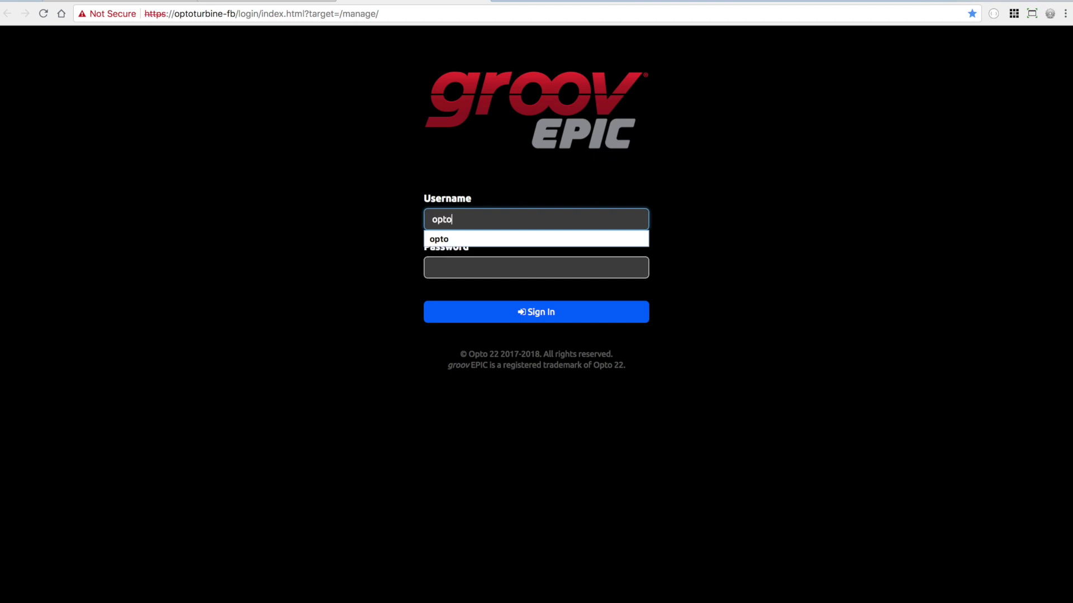
pyautogui.press('Tab')
pyautogui.write('******')
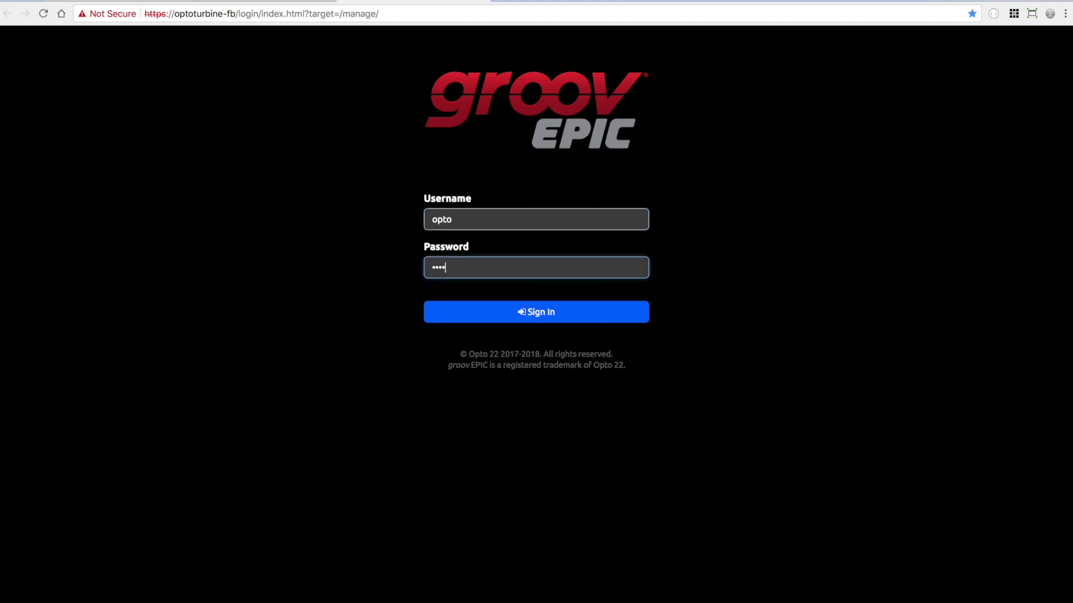
pyautogui.click(544, 313)
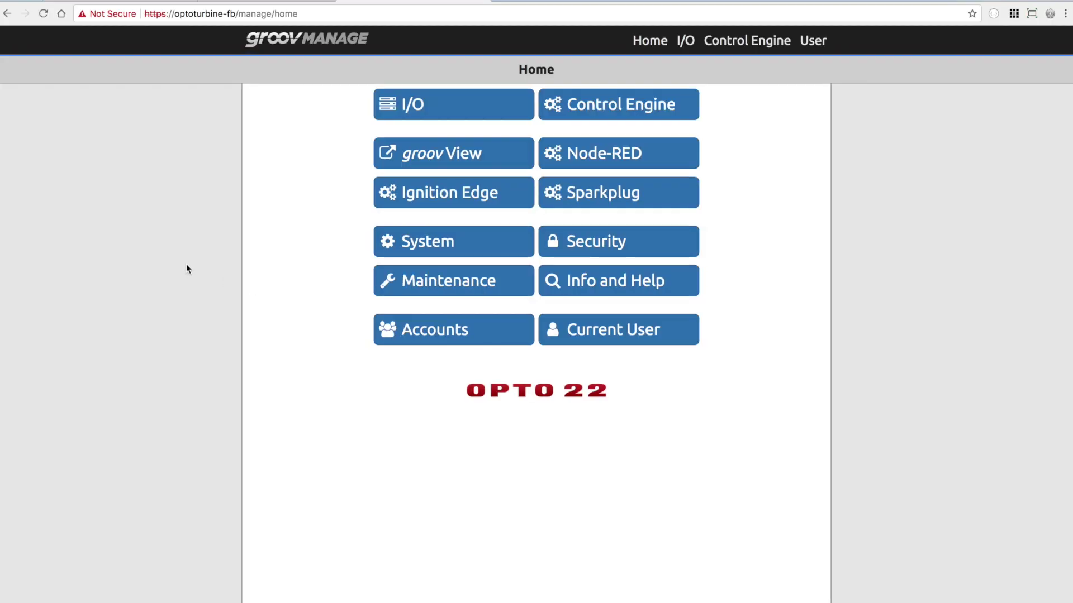
# - Open System > Network to review hostname optoturbine-fb, ETH0 DHCP 10.192.0.165 and ETH1 static 172.22.0.42
pyautogui.click(441, 251)
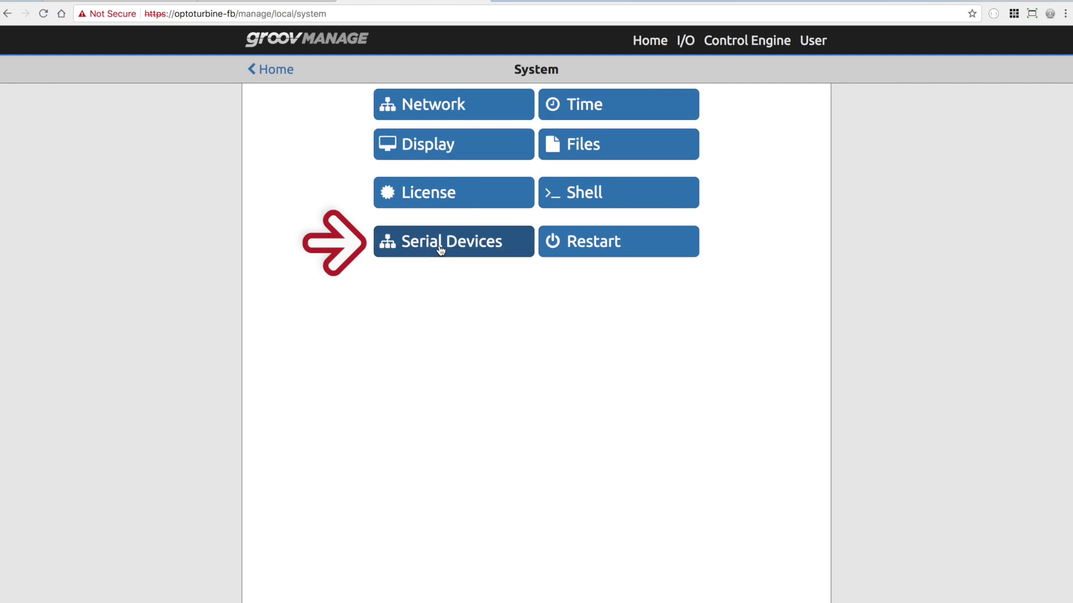
pyautogui.click(429, 110)
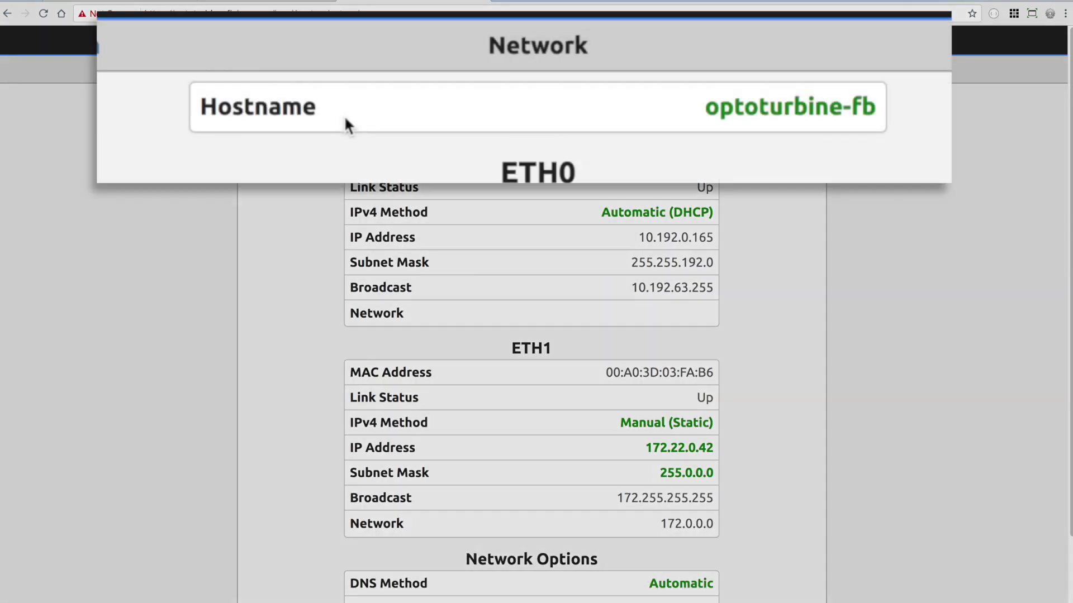
pyautogui.scroll(-2, 425, 99)
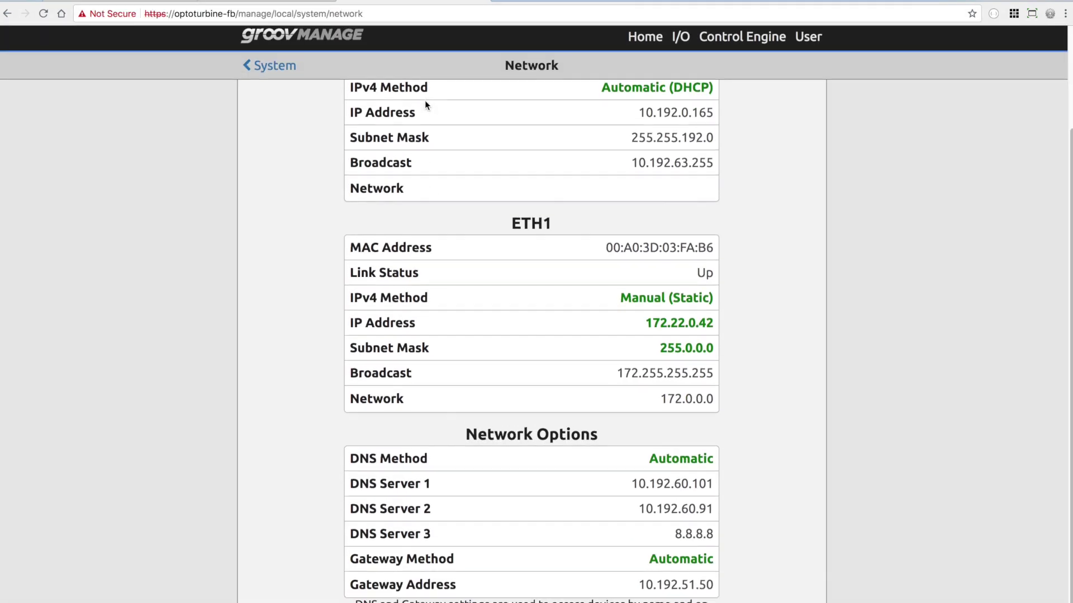
pyautogui.scroll(2, 425, 100)
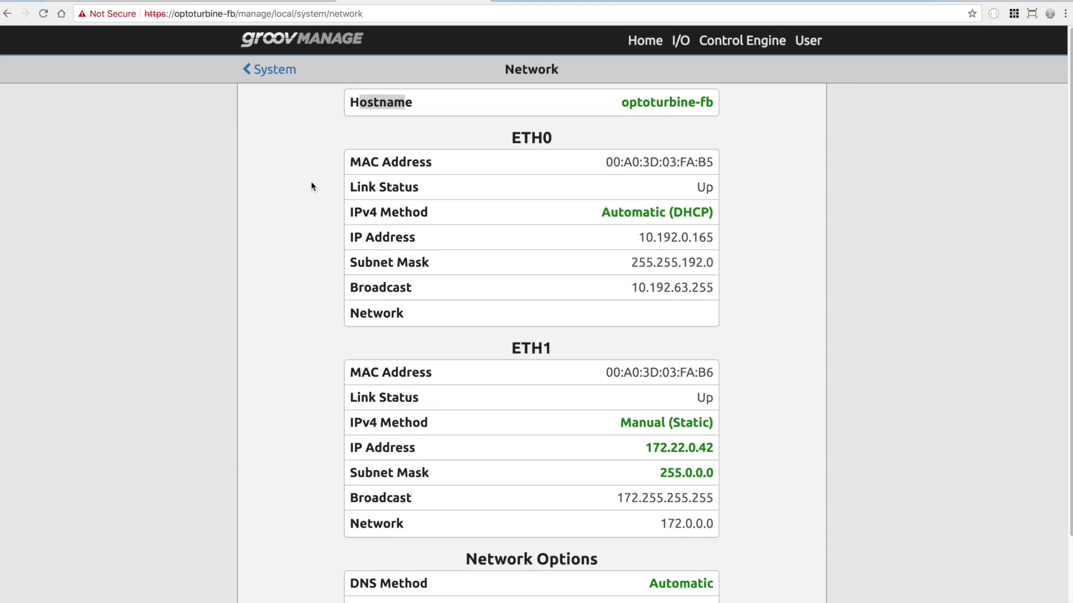
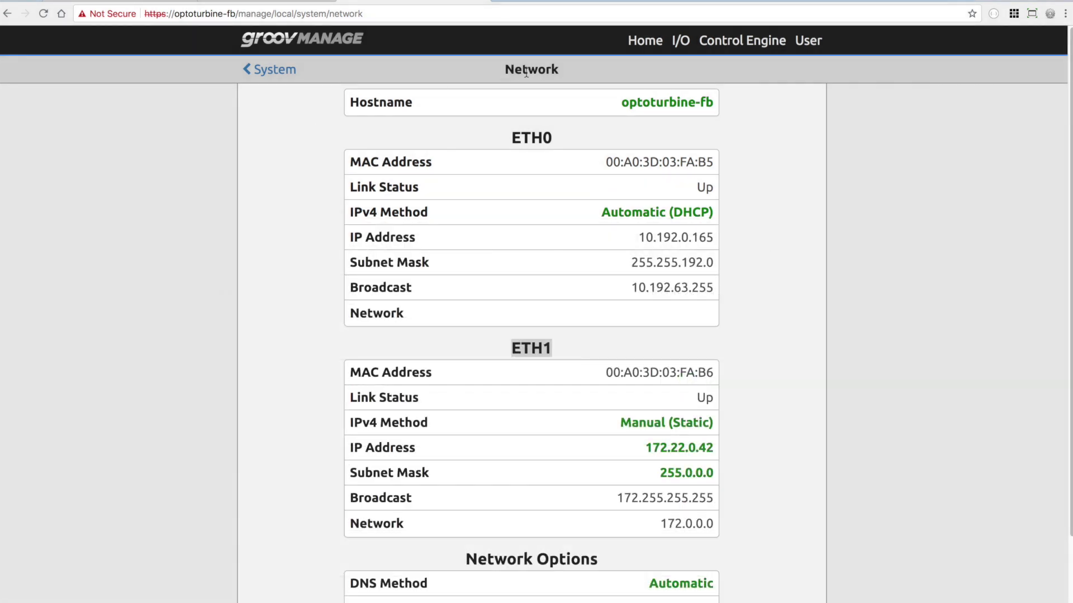
# - Review the operator account's groov View permission choices and leave the editor without saving
pyautogui.click(636, 46)
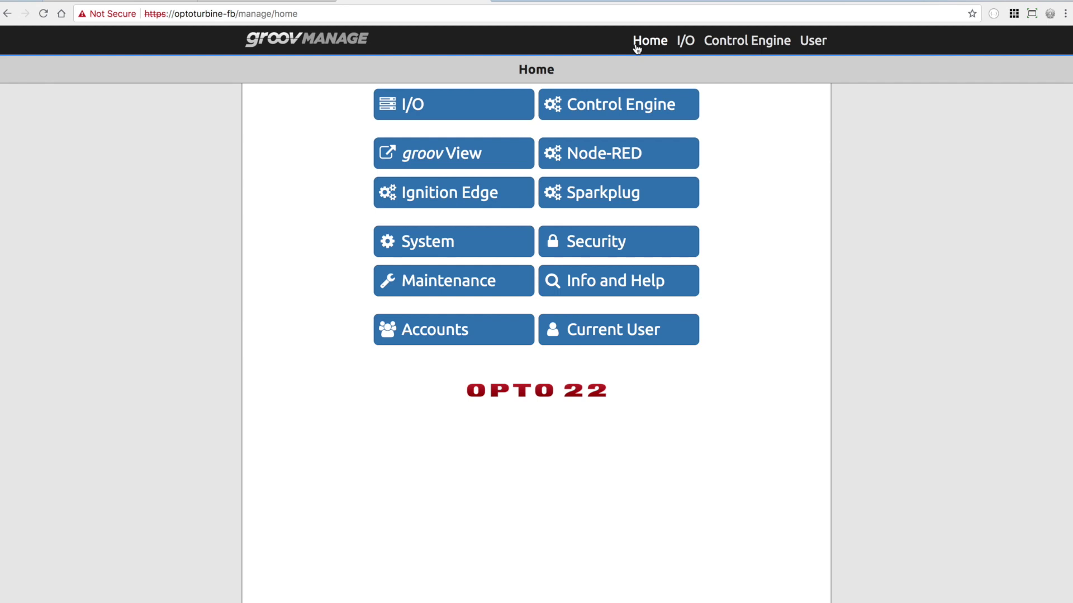
pyautogui.click(419, 338)
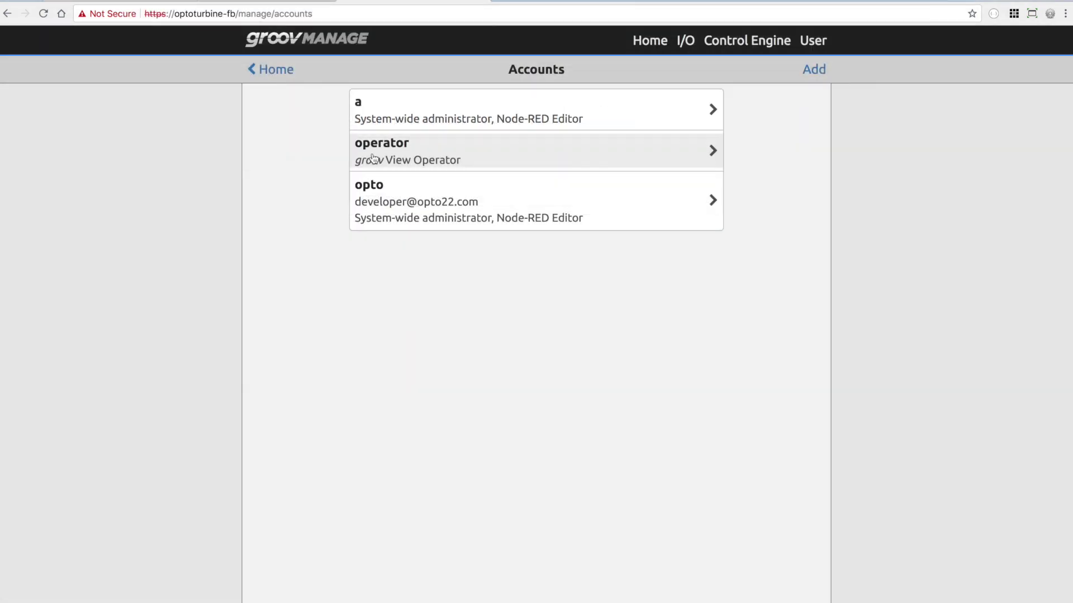
pyautogui.click(373, 158)
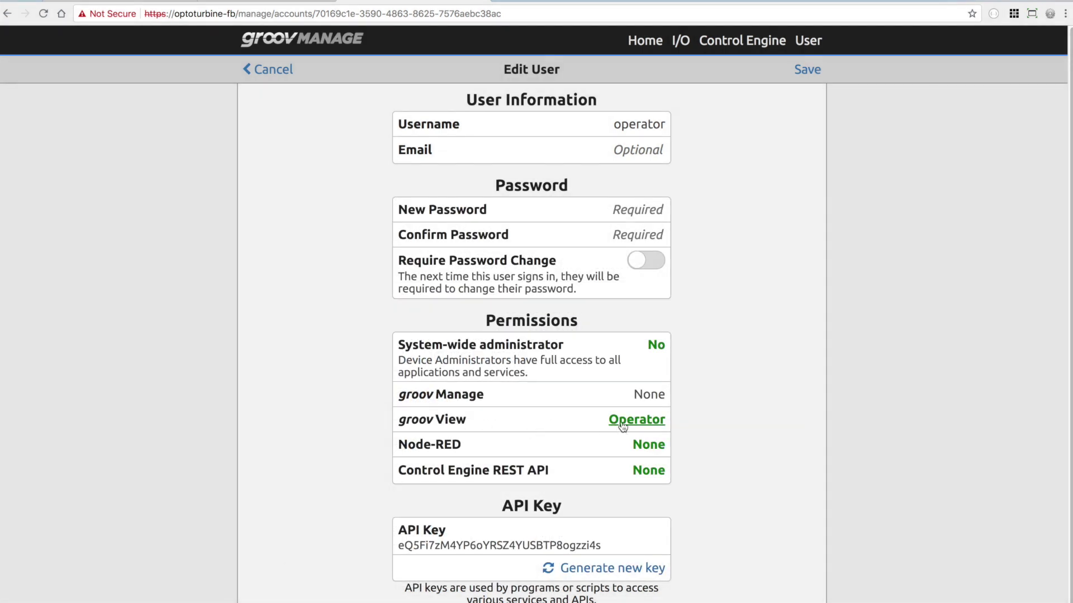
pyautogui.click(621, 429)
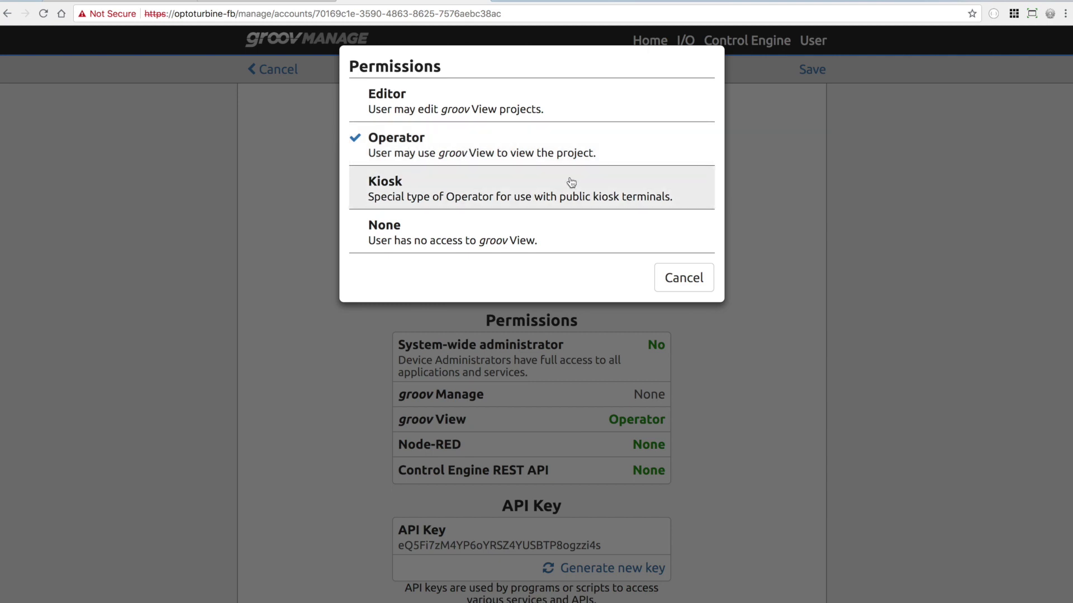
pyautogui.click(684, 277)
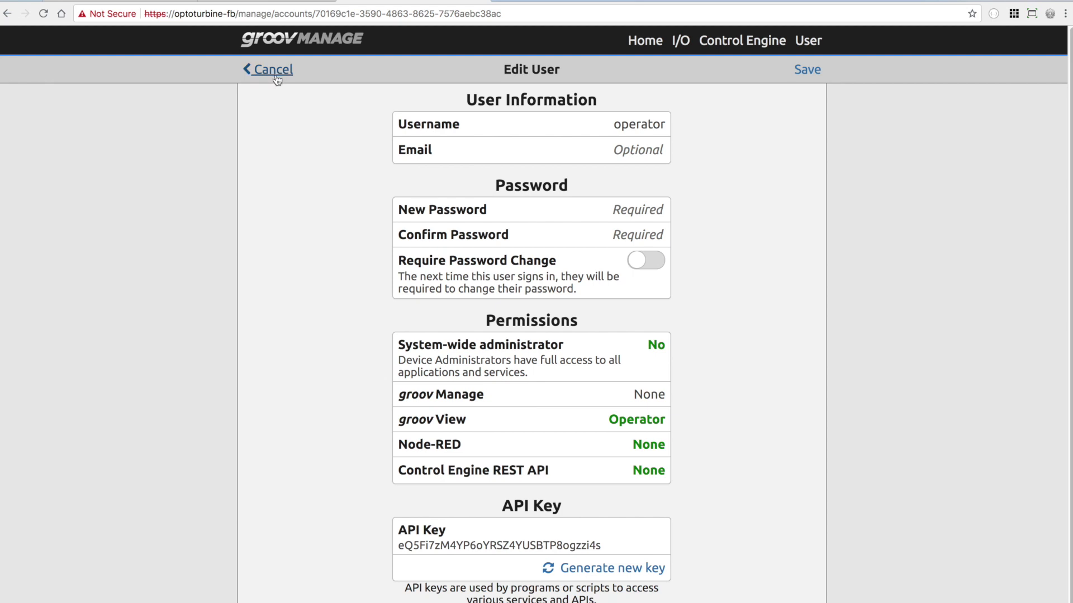
pyautogui.click(273, 70)
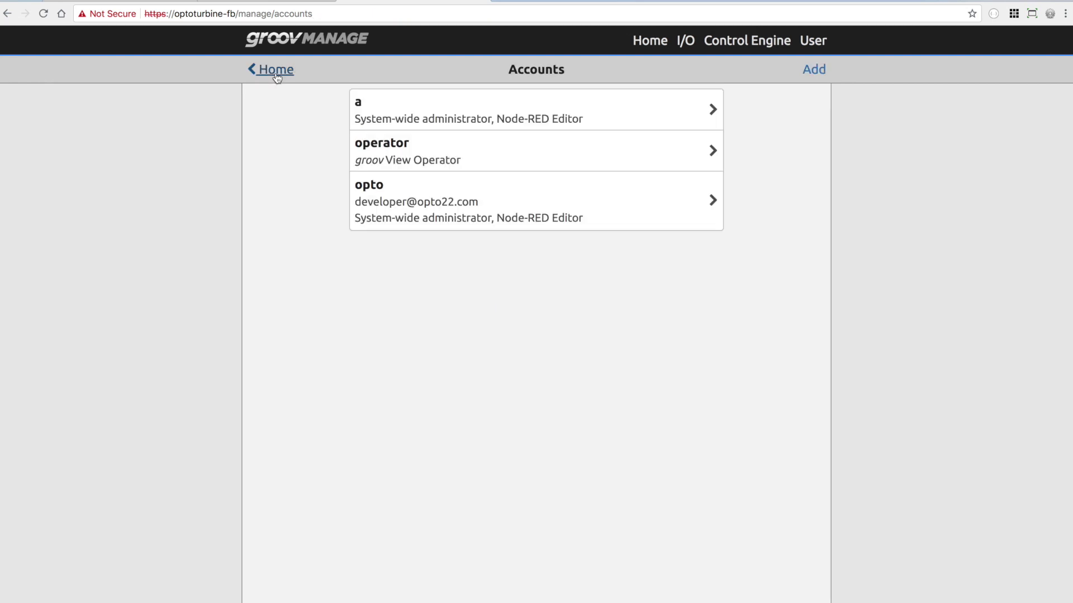
# - Look over the administrator account's settings, then bring up the installed I/O modules list
pyautogui.click(411, 201)
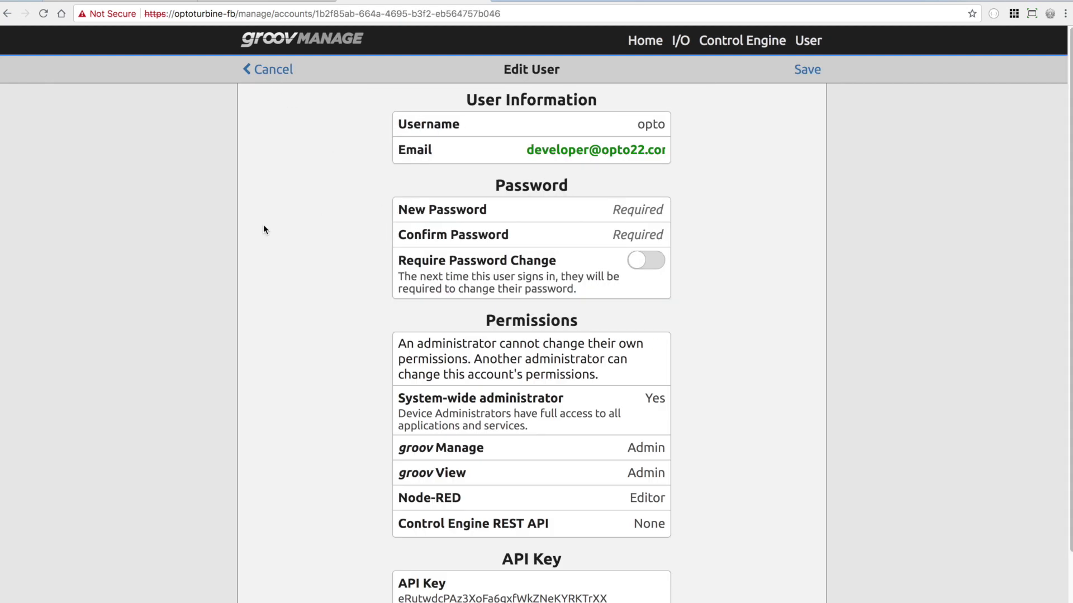
pyautogui.scroll(-2, 316, 143)
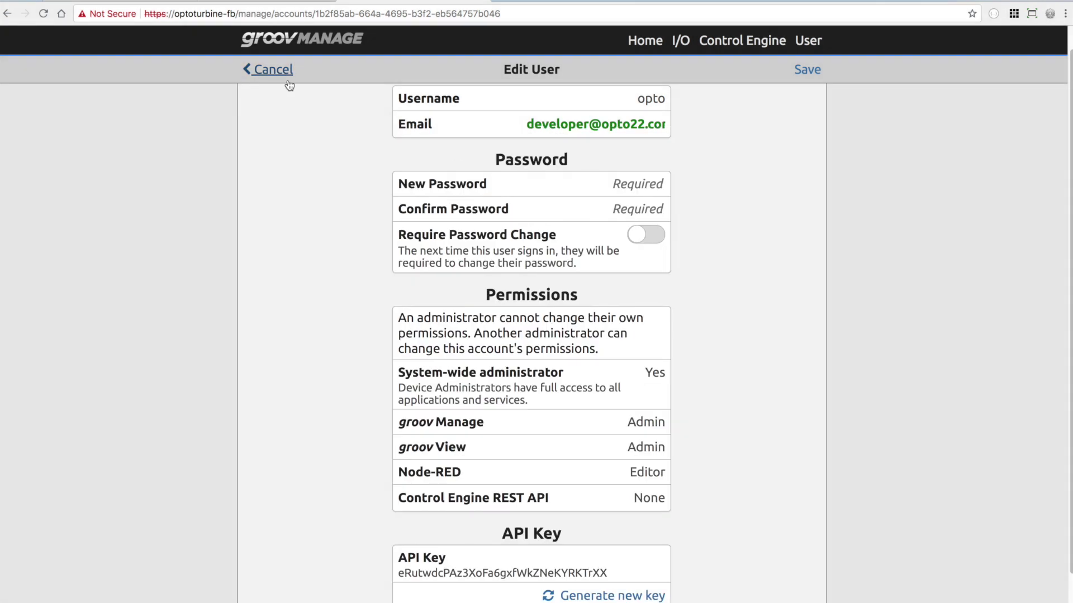
pyautogui.click(681, 43)
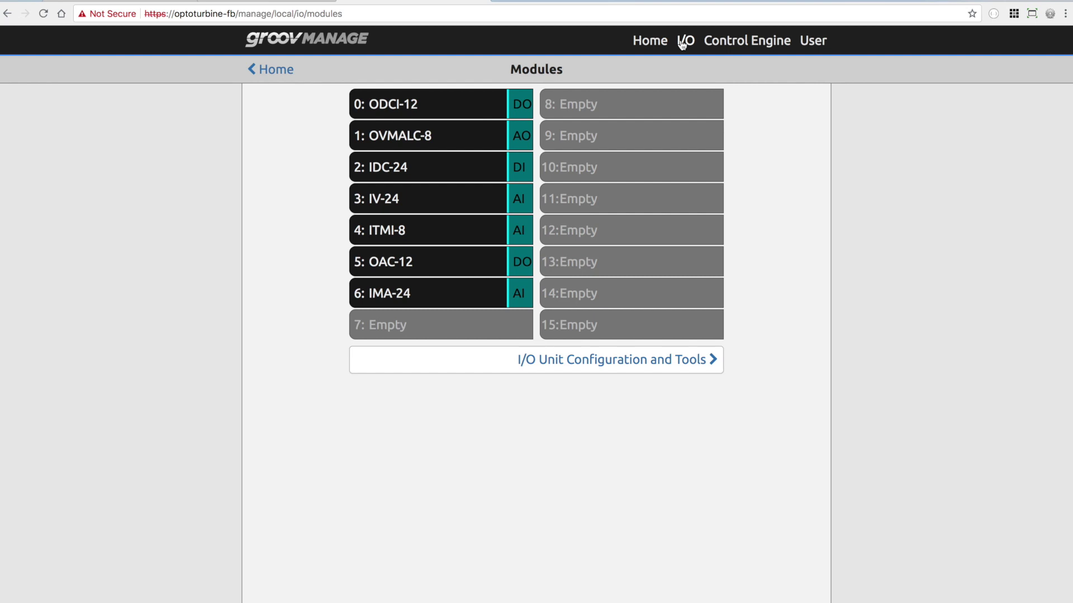
# - Toggle the ODCI-12 module 0 Panel_LED output off and on twice, leaving it ON
pyautogui.click(461, 108)
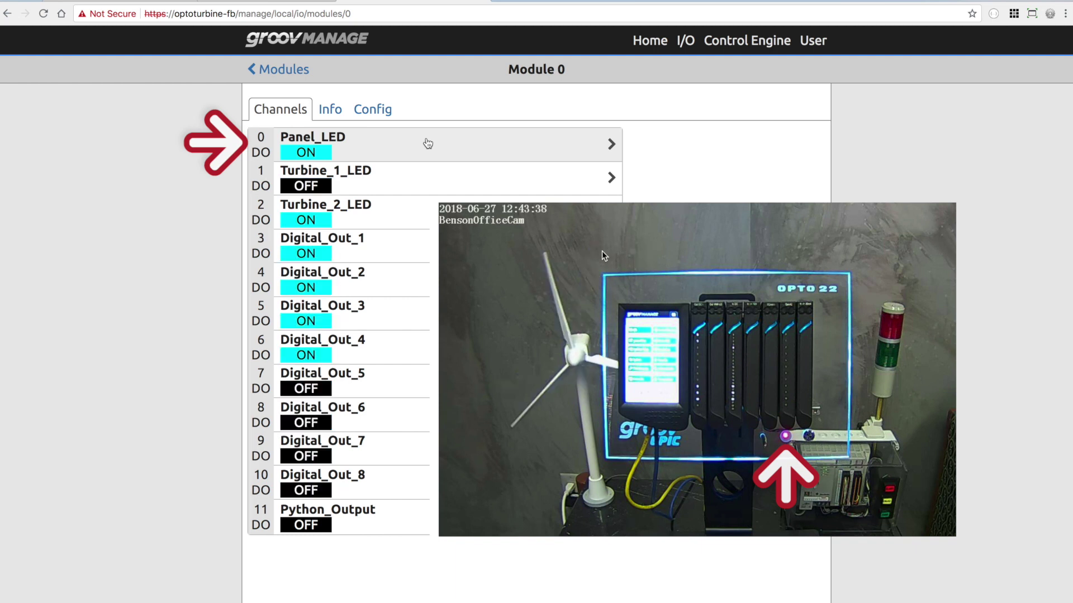
pyautogui.click(433, 146)
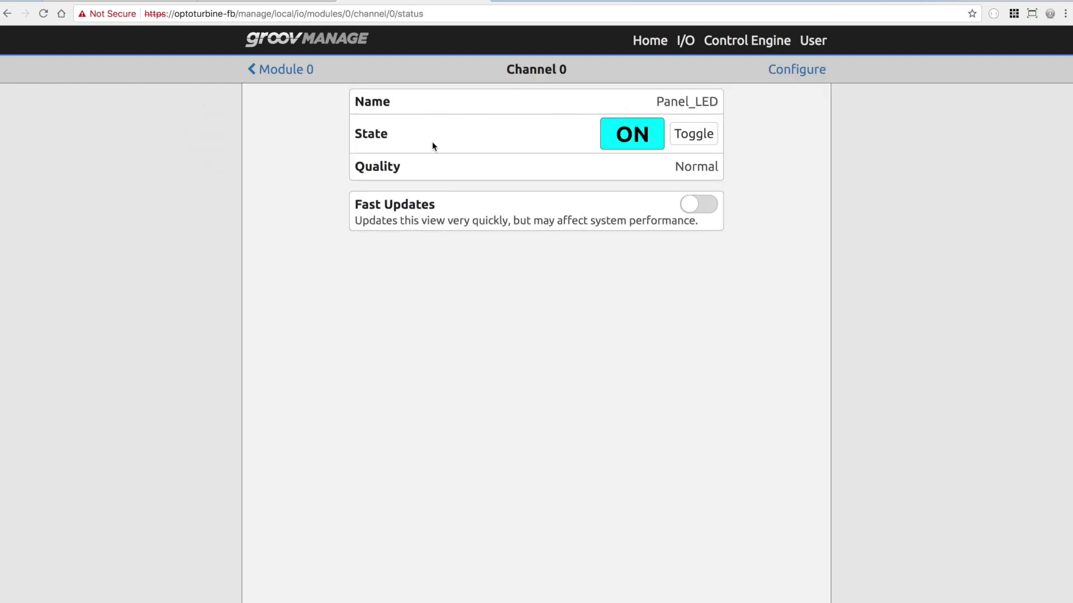
pyautogui.click(686, 140)
pyautogui.click(686, 141)
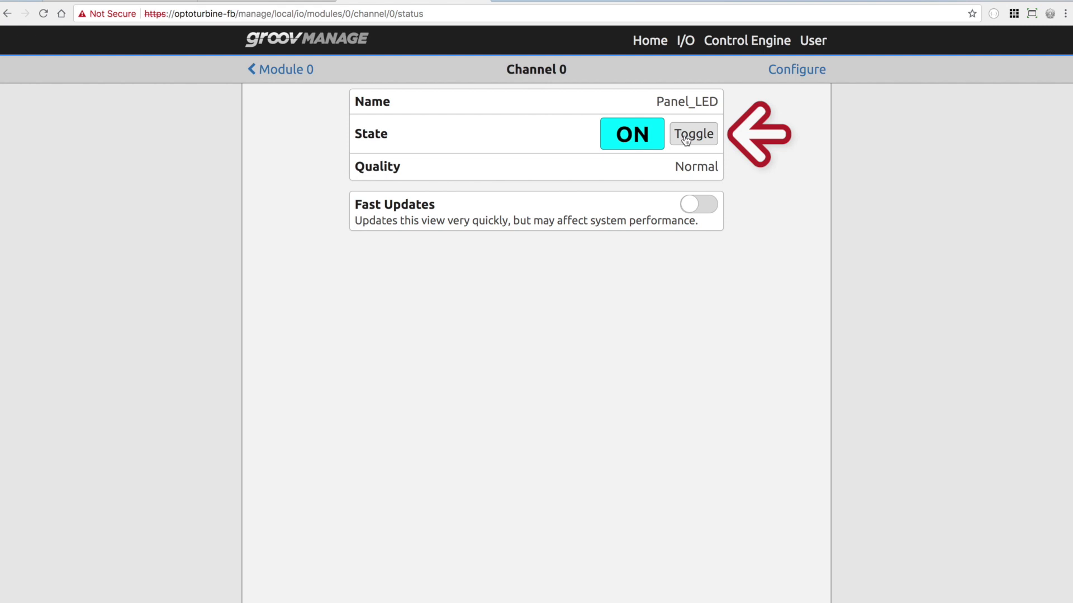
pyautogui.click(686, 140)
pyautogui.click(686, 141)
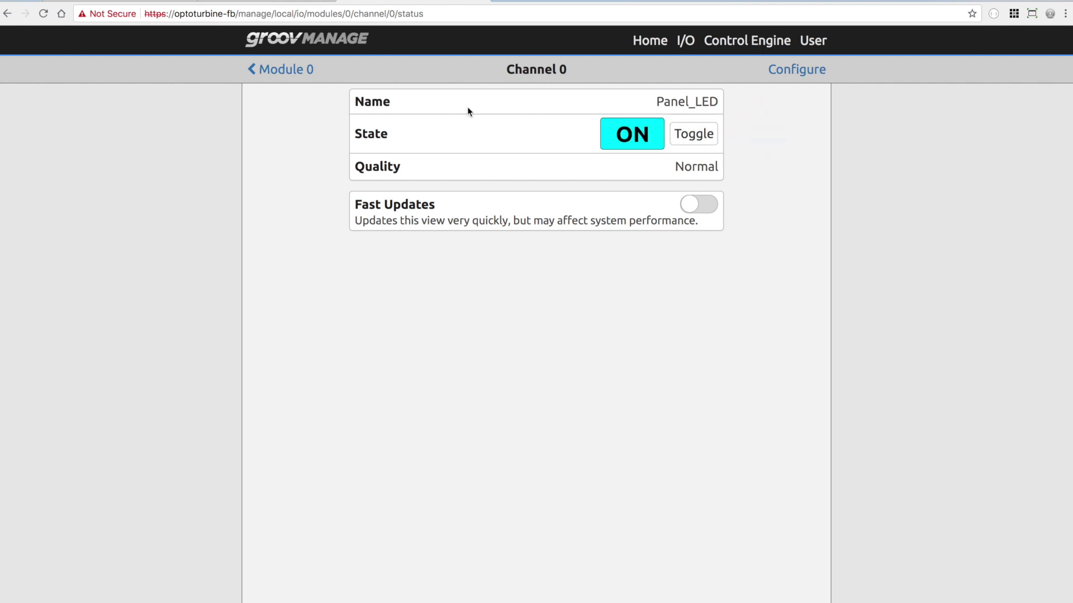
pyautogui.click(286, 75)
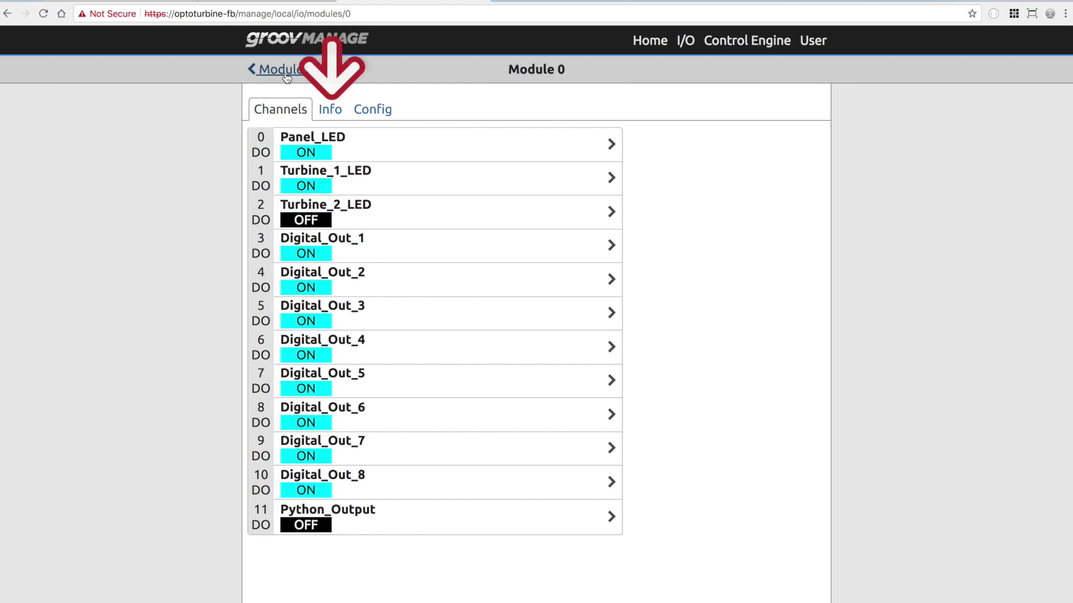
# - View the ODCI-12 wiring diagram and GRV-ODCI-12 specifications, then return to the I/O modules list
pyautogui.click(330, 112)
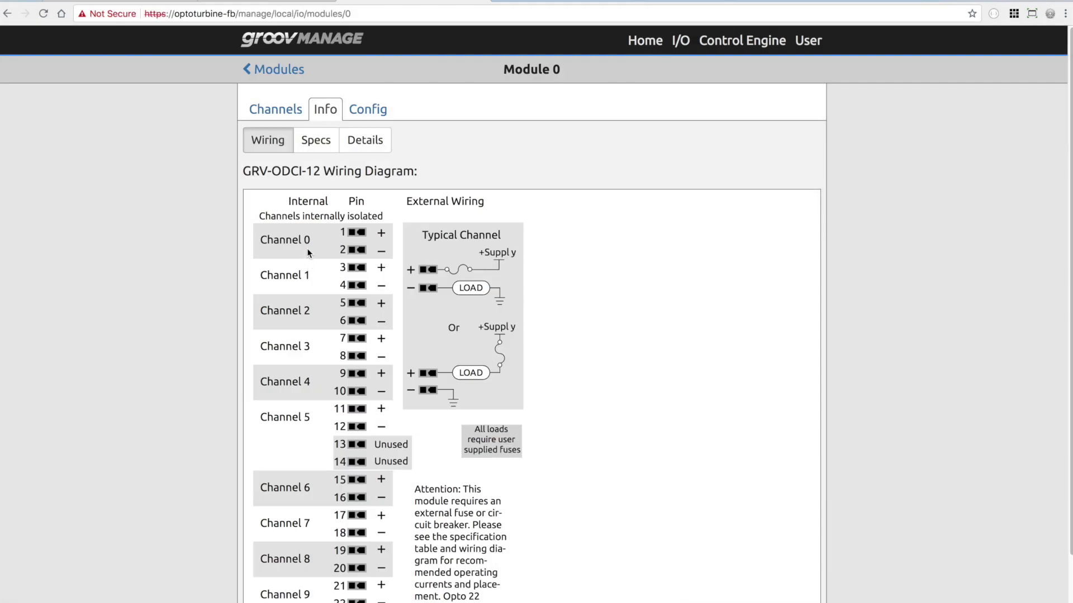
pyautogui.click(318, 146)
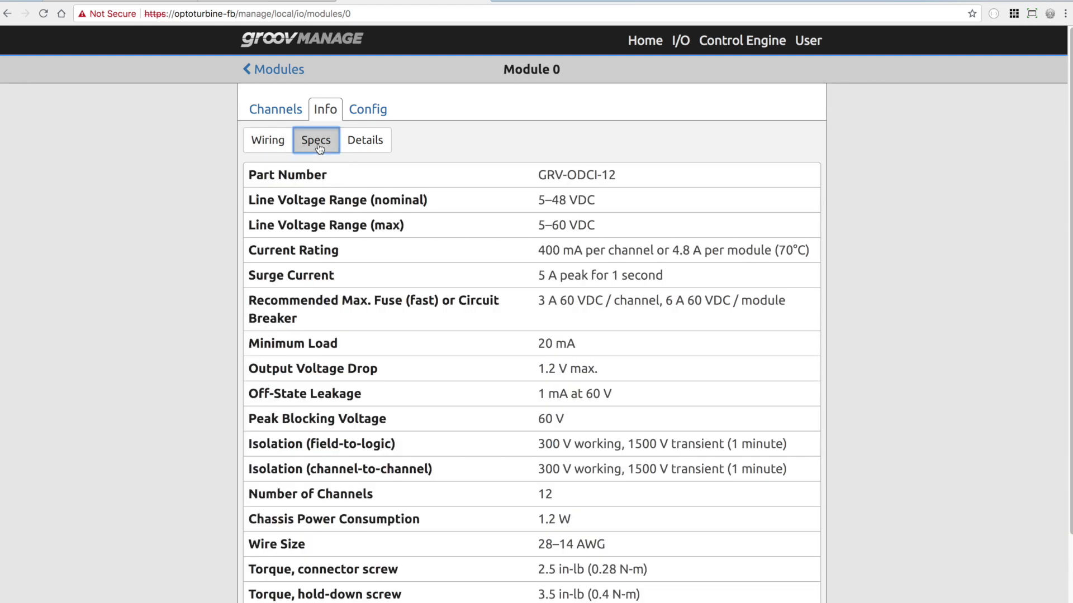
pyautogui.scroll(-3, 471, 364)
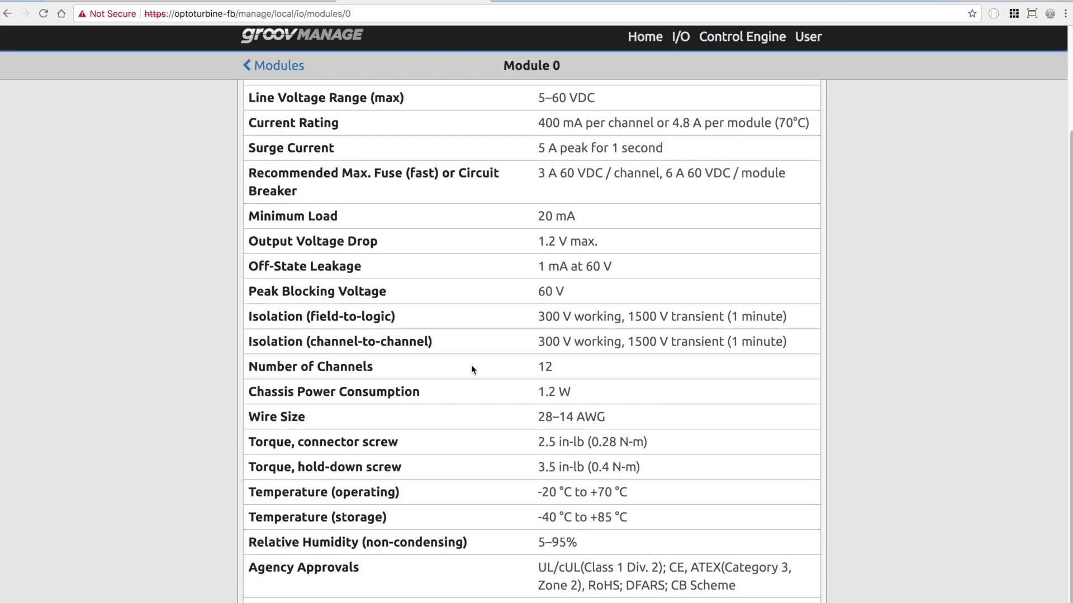
pyautogui.scroll(4, 471, 364)
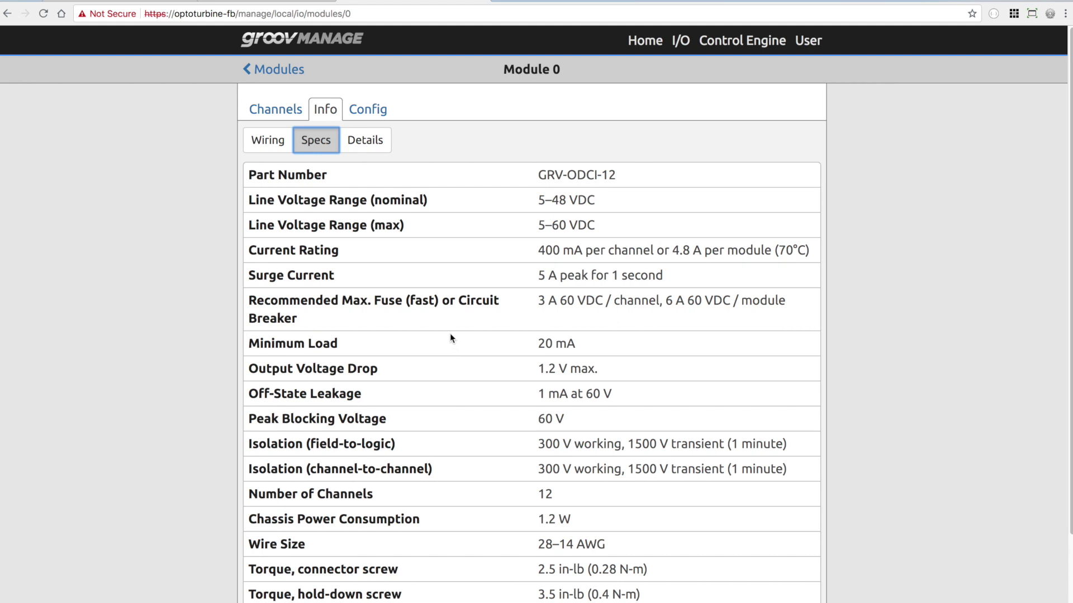
pyautogui.click(684, 40)
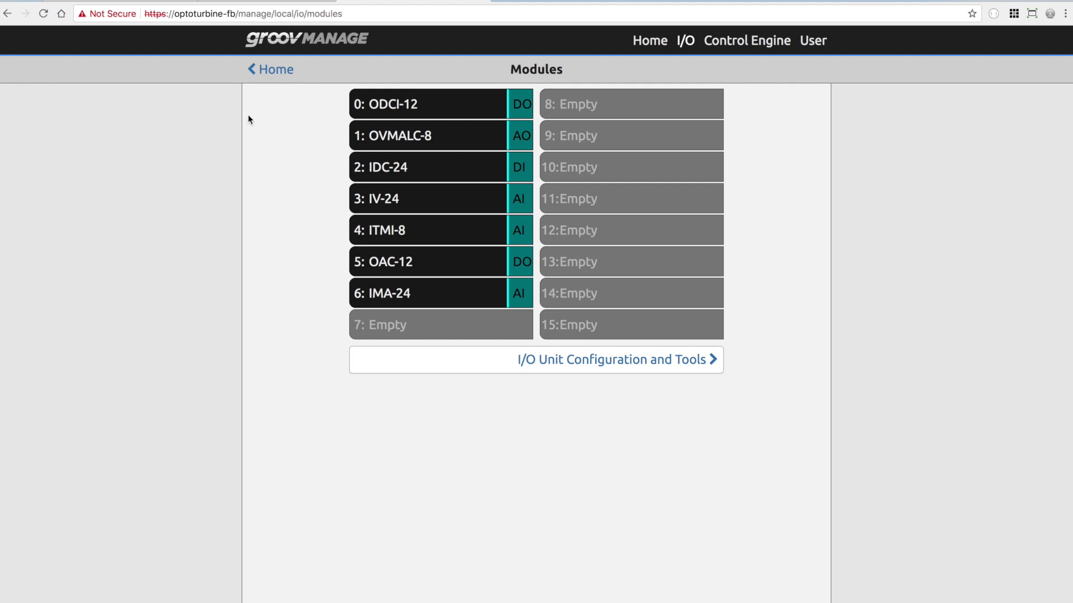
# - Browse channel types for the ITMI-8 module's Panel_Temperature channel, keeping Type K thermocouple
pyautogui.click(385, 236)
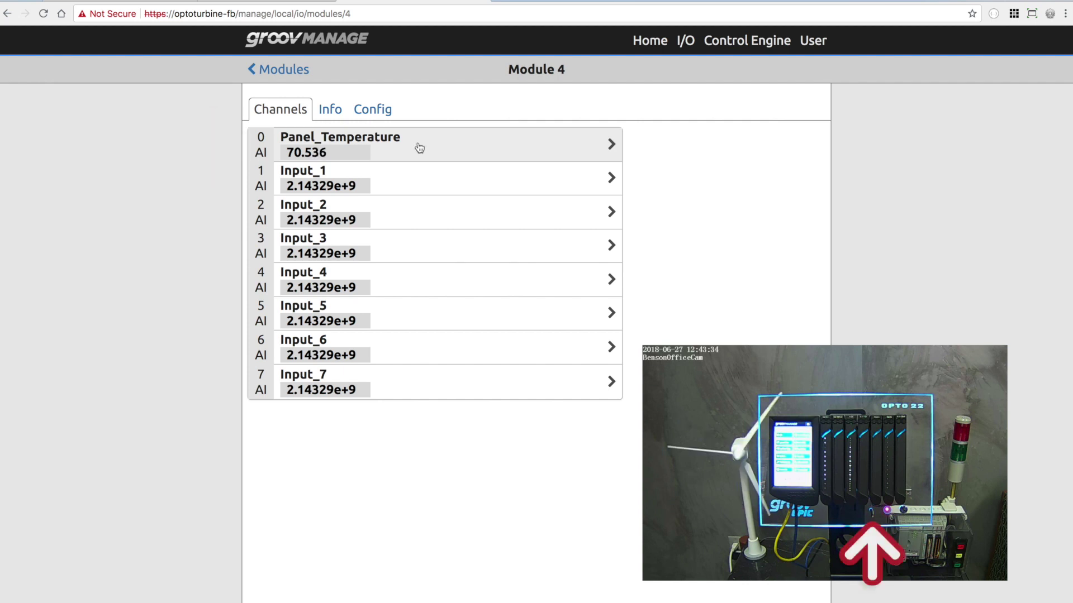
pyautogui.click(427, 148)
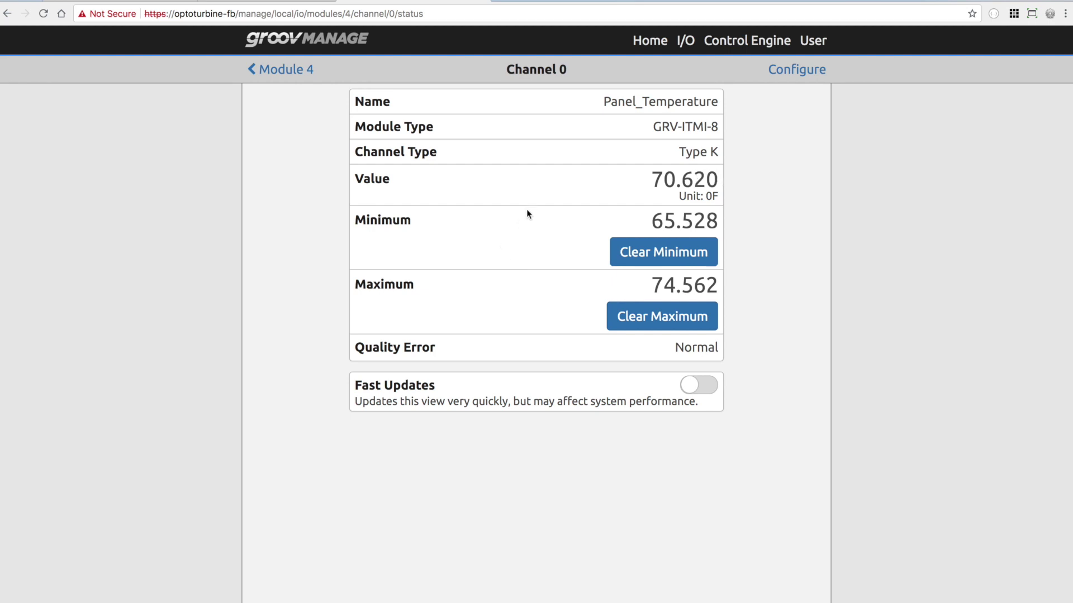
pyautogui.click(785, 75)
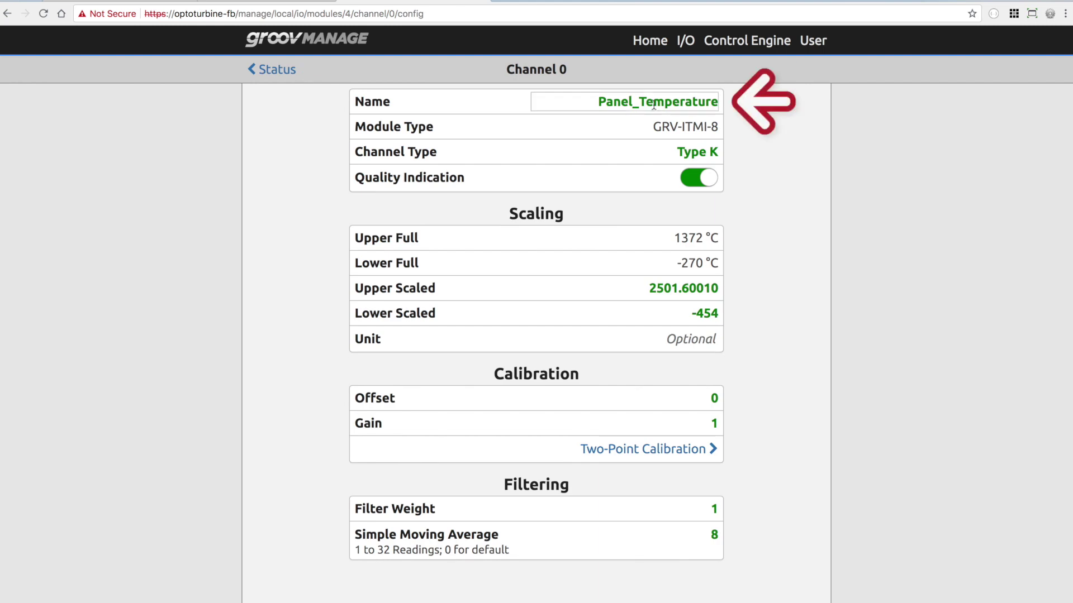
pyautogui.click(698, 154)
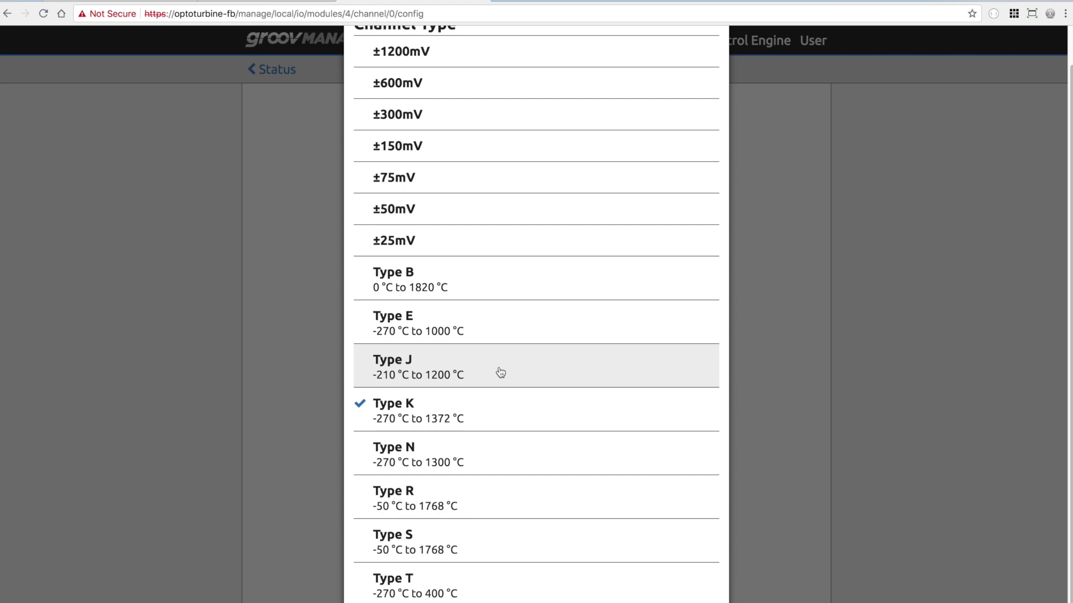
pyautogui.scroll(1, 501, 373)
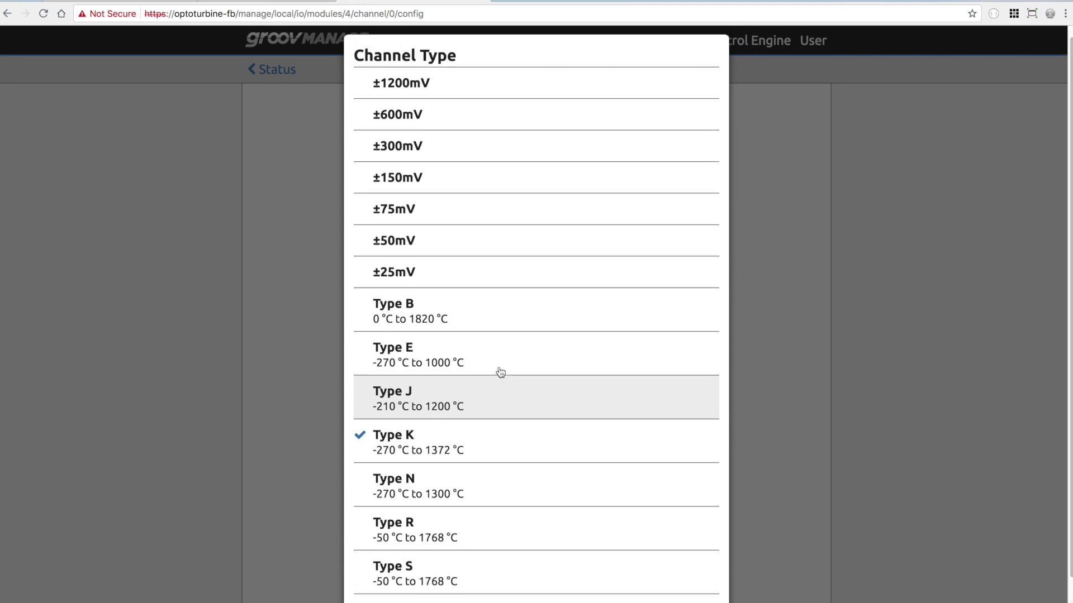
pyautogui.scroll(-2, 500, 373)
pyautogui.scroll(2, 501, 373)
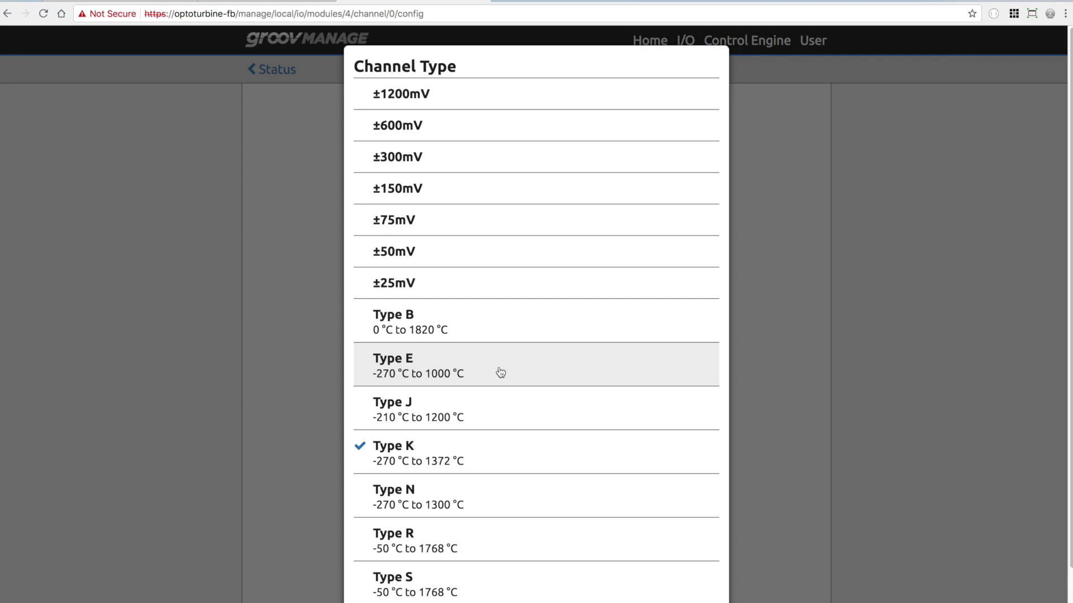
pyautogui.click(797, 238)
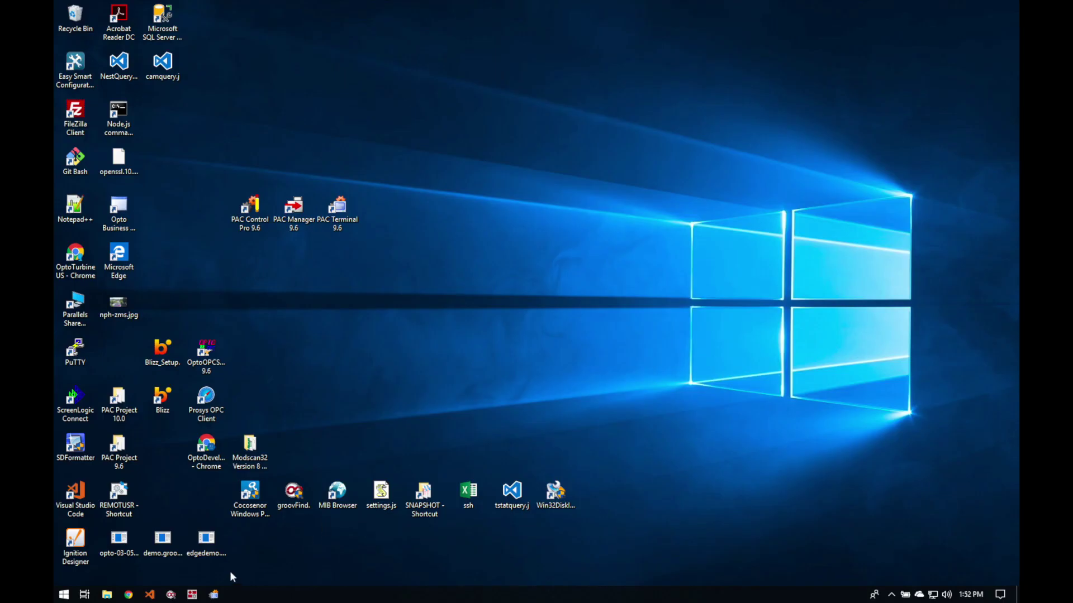
# - Launch PAC Control Professional with the OptoTurbineFarms strategy from the taskbar
pyautogui.click(193, 595)
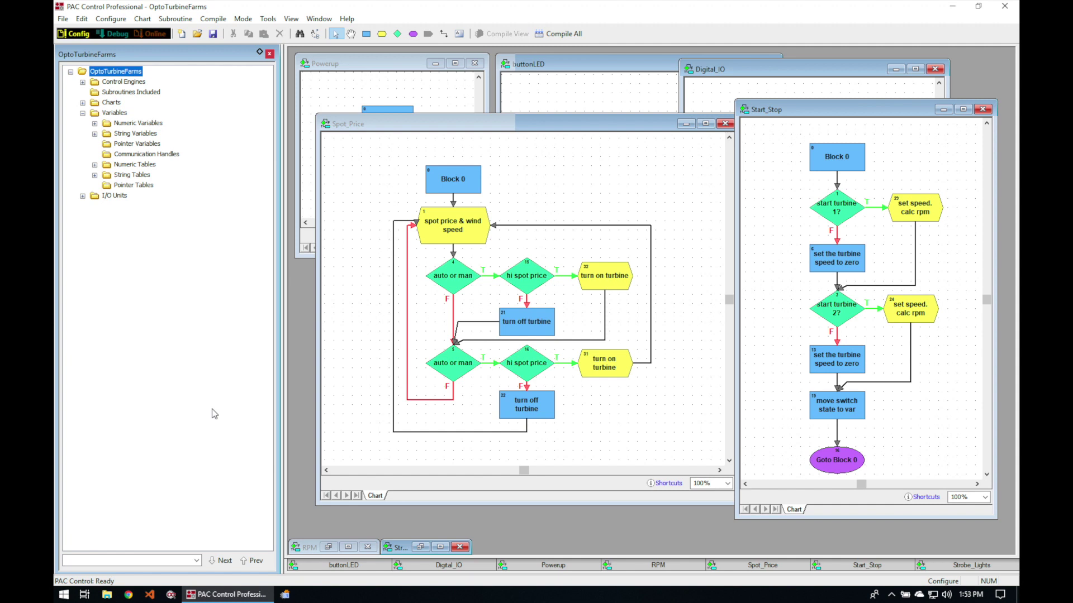
# - Expand I/O Units > Local_IO > Points in the Strategy Tree and select Panel_LED
pyautogui.click(405, 120)
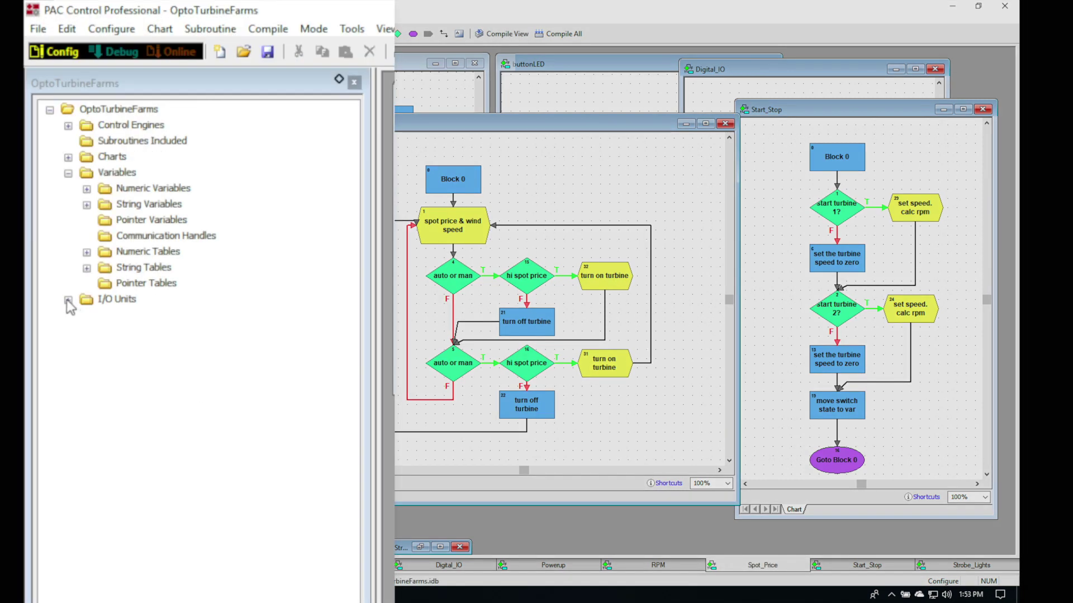
pyautogui.click(68, 300)
pyautogui.click(86, 316)
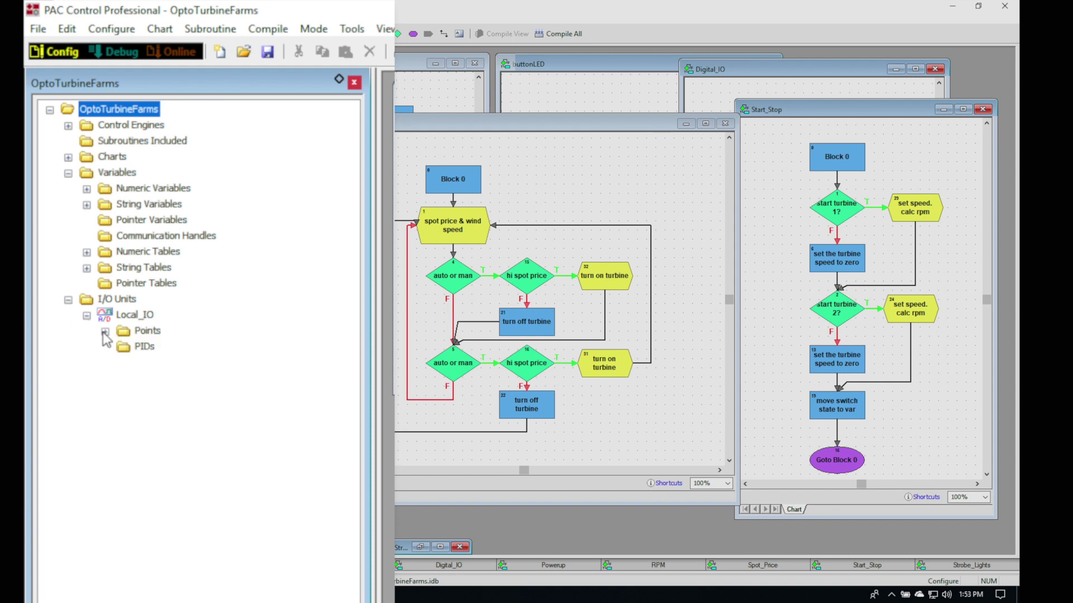
pyautogui.click(105, 332)
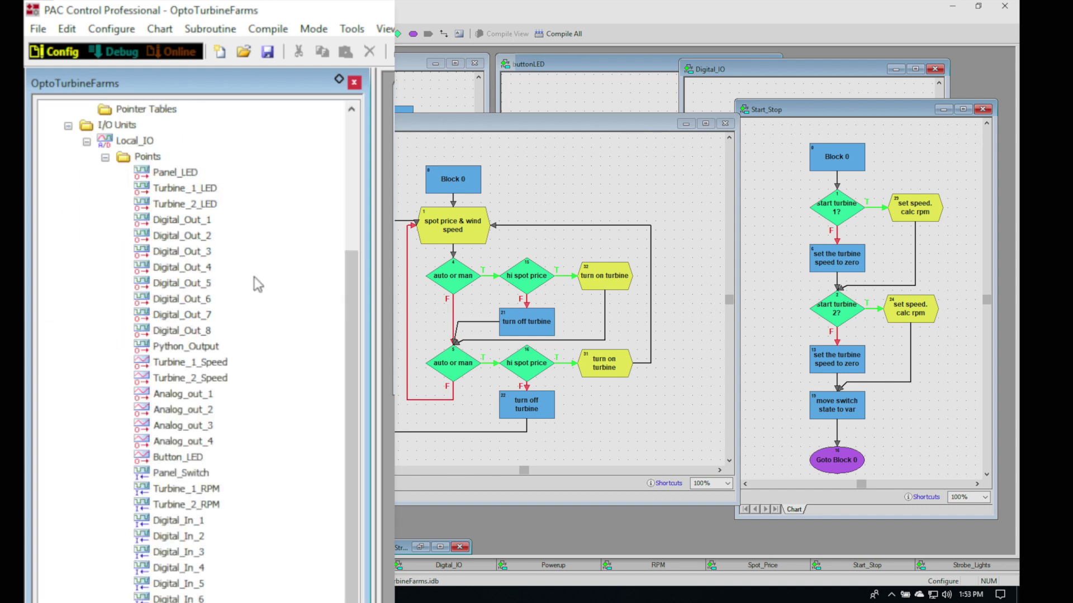
pyautogui.click(179, 174)
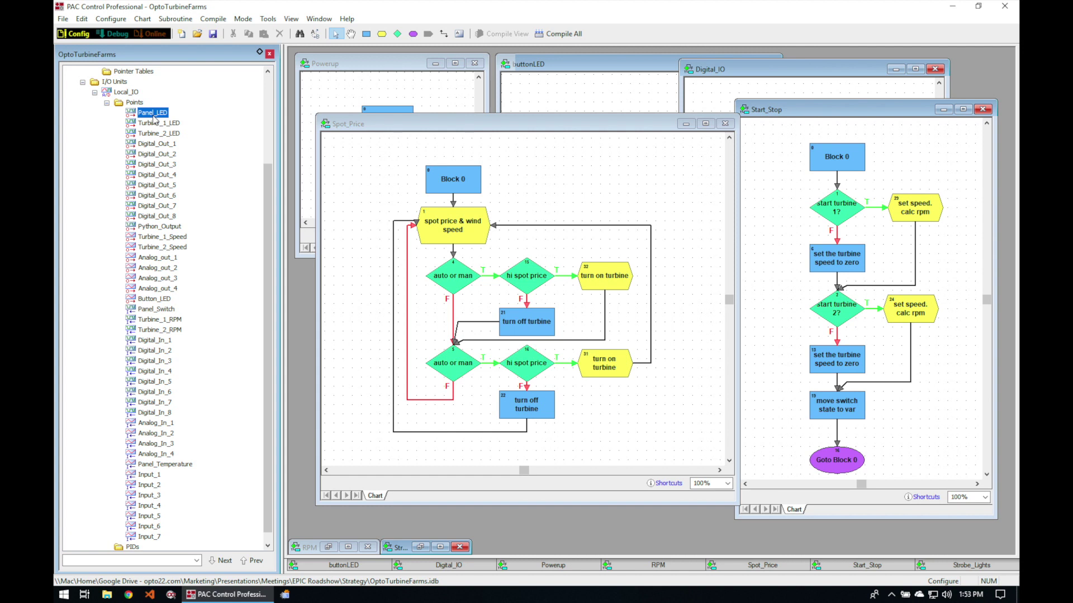
# - Review the Panel_LED digital point settings and accept them with OK
pyautogui.doubleClick(154, 116)
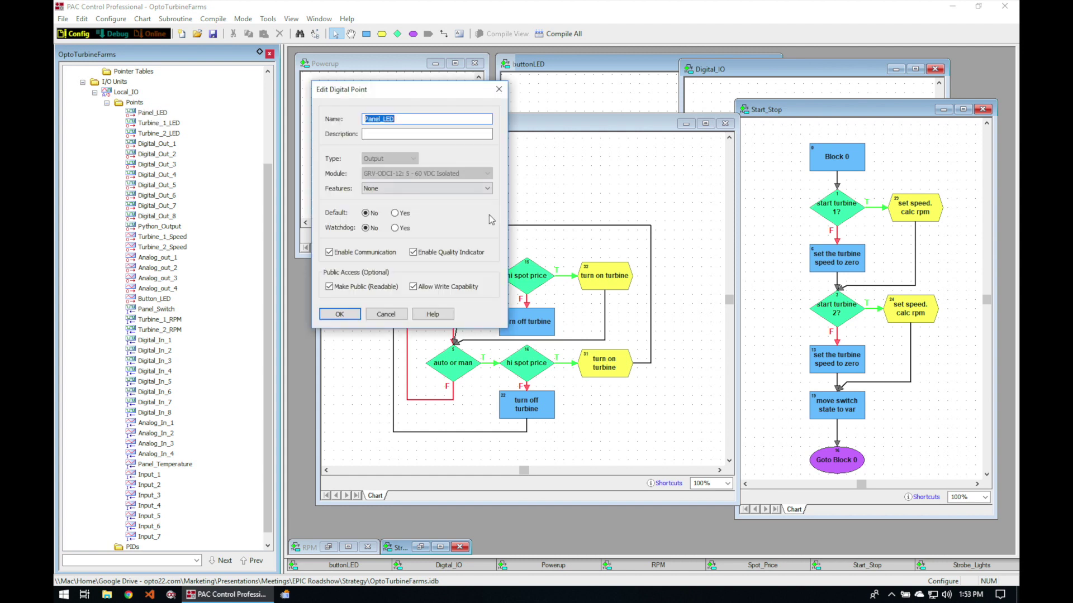
pyautogui.moveTo(393, 92); pyautogui.dragTo(317, 132)
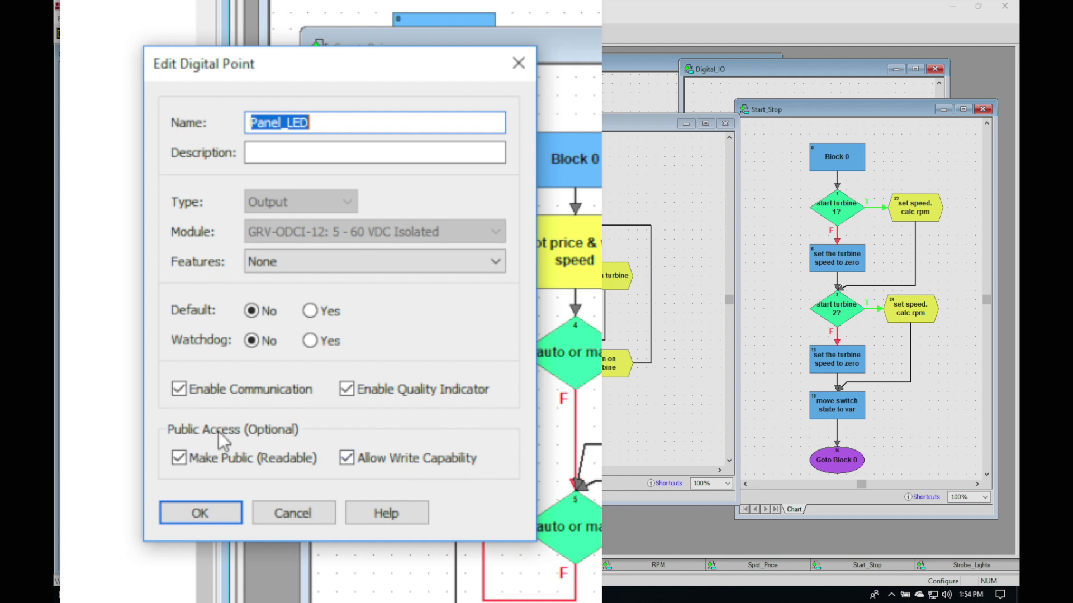
pyautogui.click(200, 513)
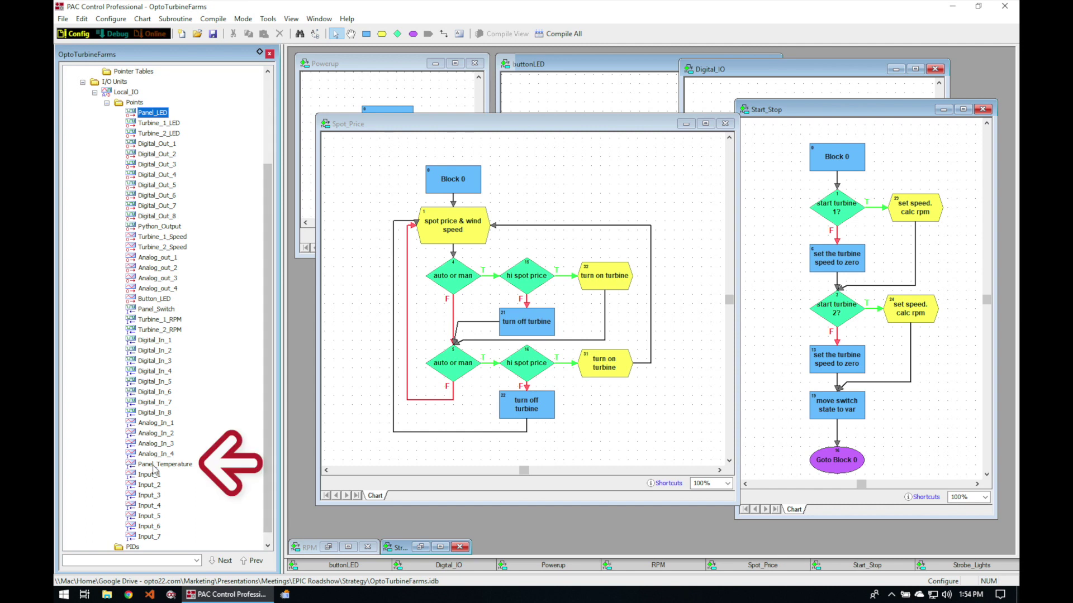
# - Review Panel_Temperature's Type K thermocouple settings in Degrees F and close the dialog
pyautogui.click(153, 466)
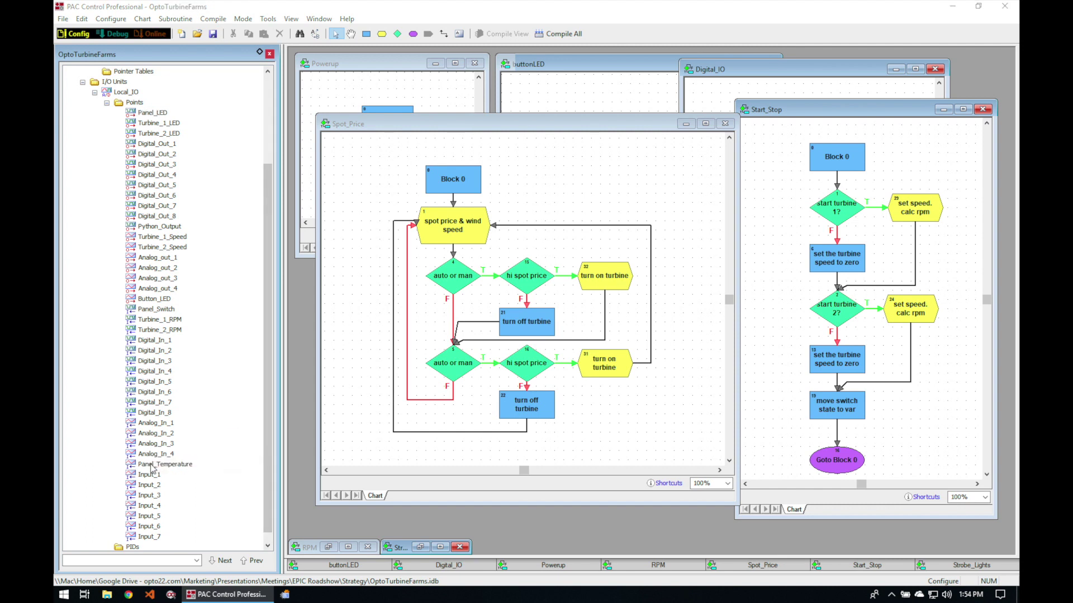
pyautogui.doubleClick(153, 465)
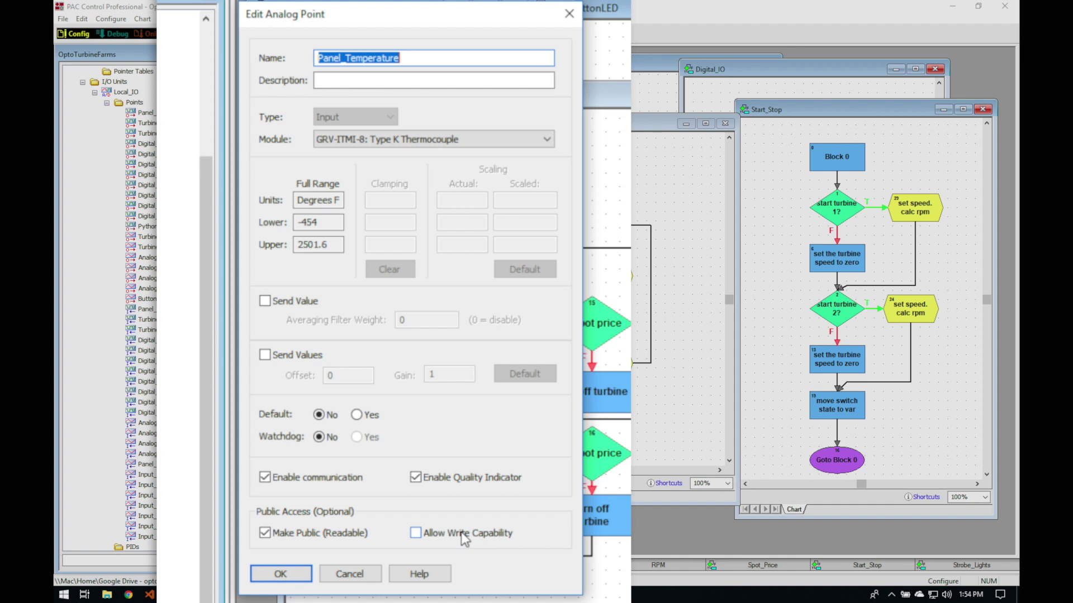
pyautogui.click(281, 575)
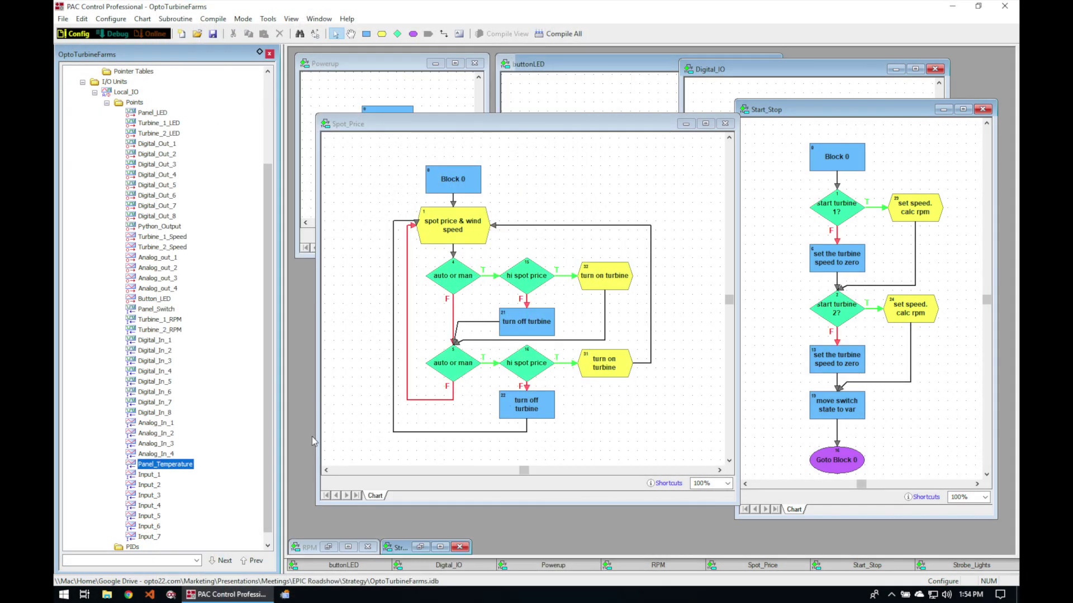
# - Autostep the Spot_Price chart in Debug mode, then return to Config with all charts out of step mode
pyautogui.click(112, 35)
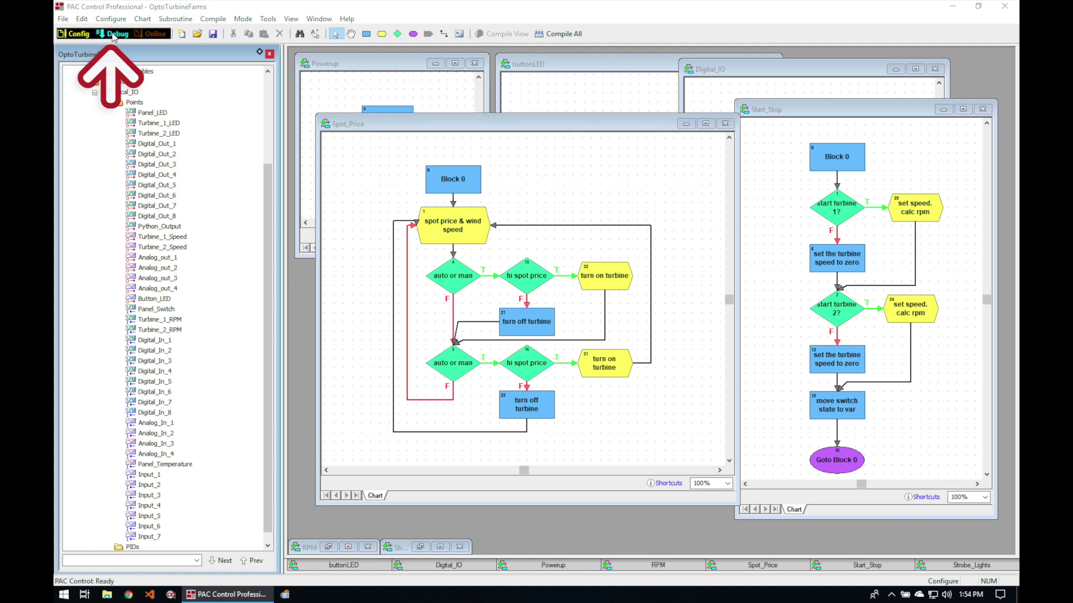
pyautogui.click(458, 124)
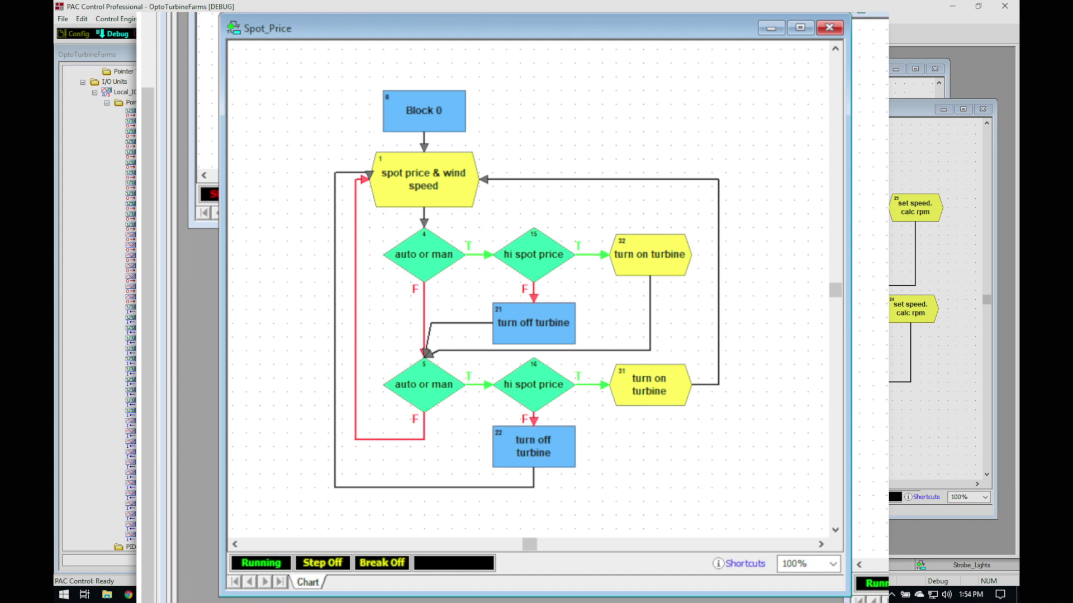
pyautogui.click(487, 35)
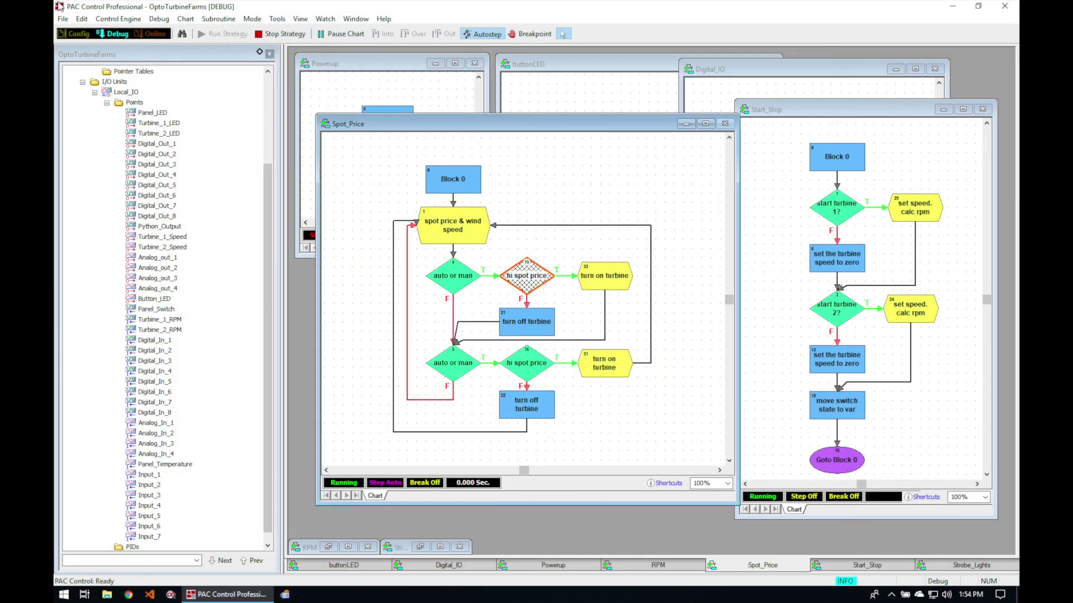
pyautogui.click(75, 33)
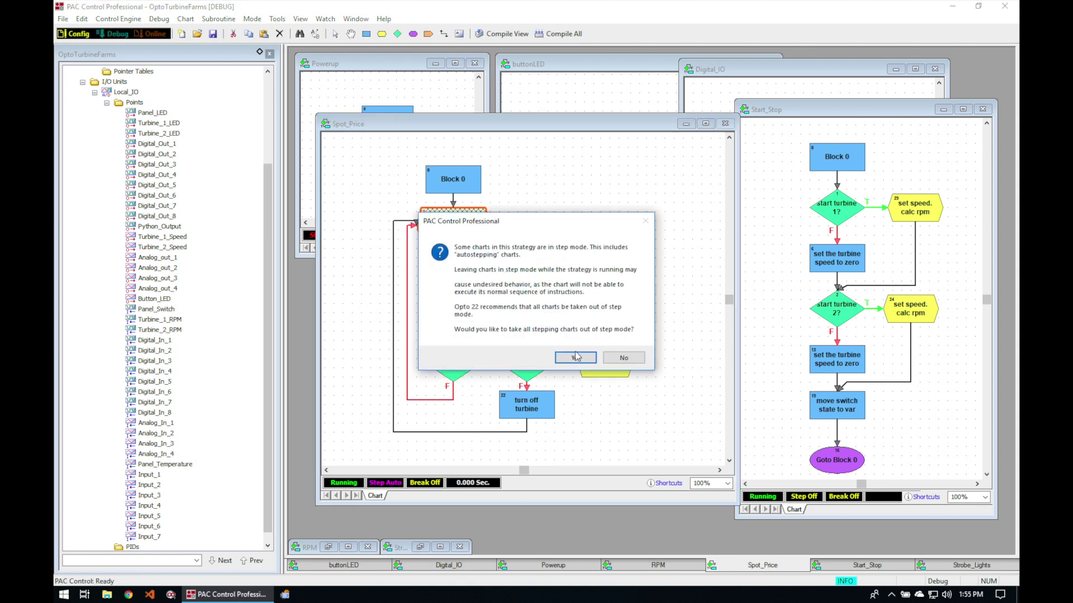
pyautogui.click(576, 357)
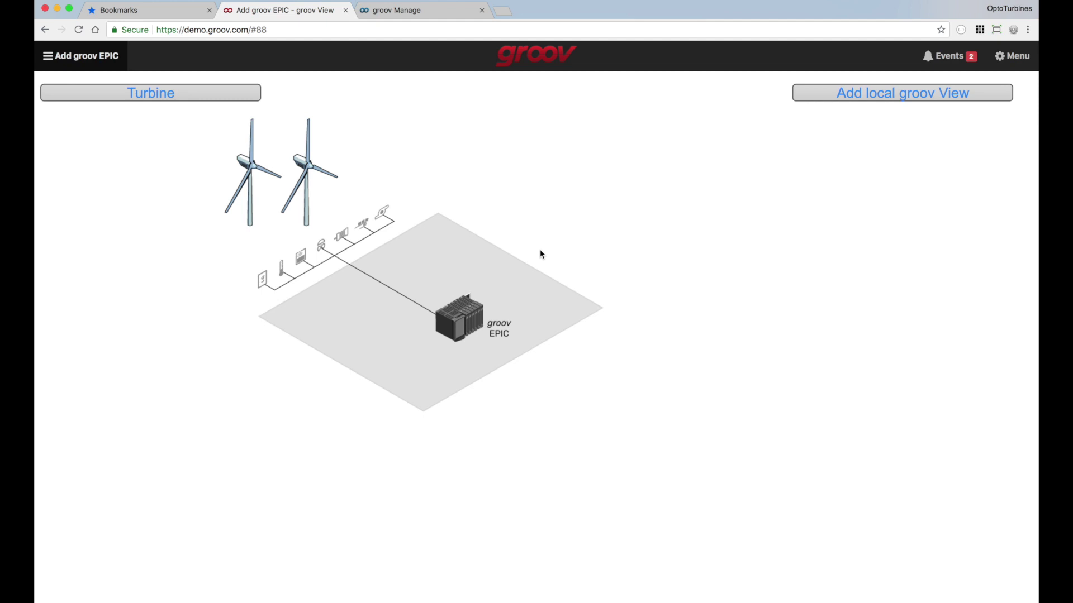
# - Advance to the Add local groov View demo page, then switch to Chrome's bookmarks manager
pyautogui.click(892, 98)
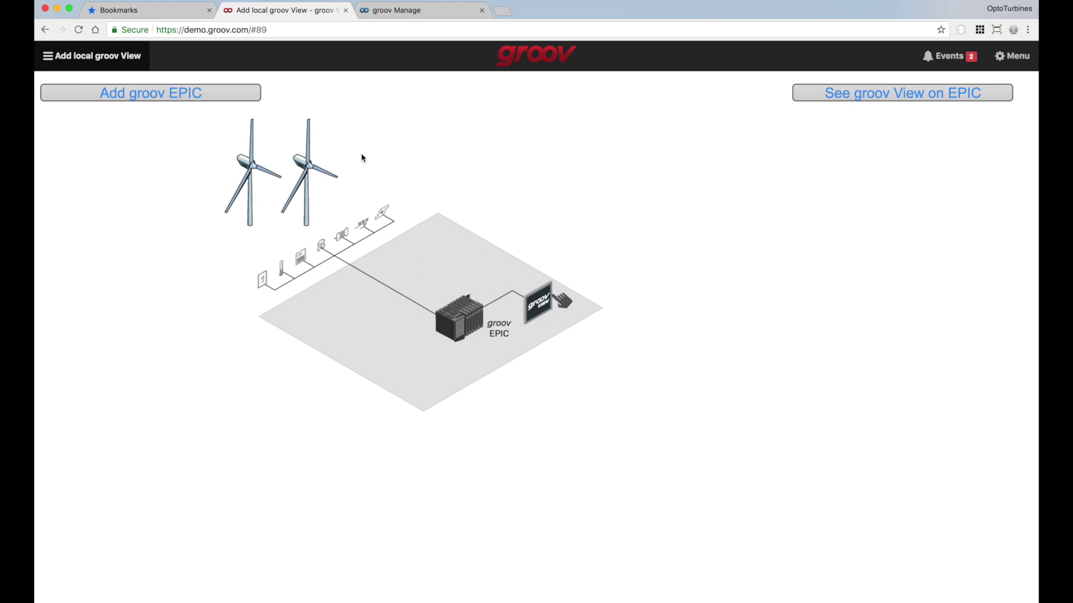
pyautogui.click(157, 12)
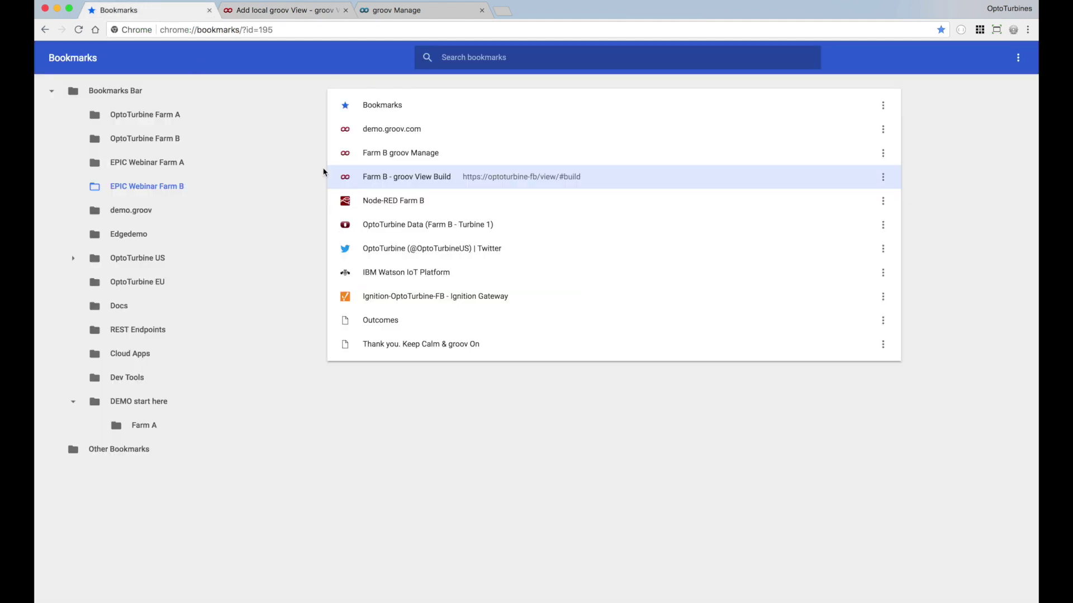
# - Open the 'Farm B - groov View Build' bookmark to edit the Wind Farm B - Turbine 1 page
pyautogui.doubleClick(391, 178)
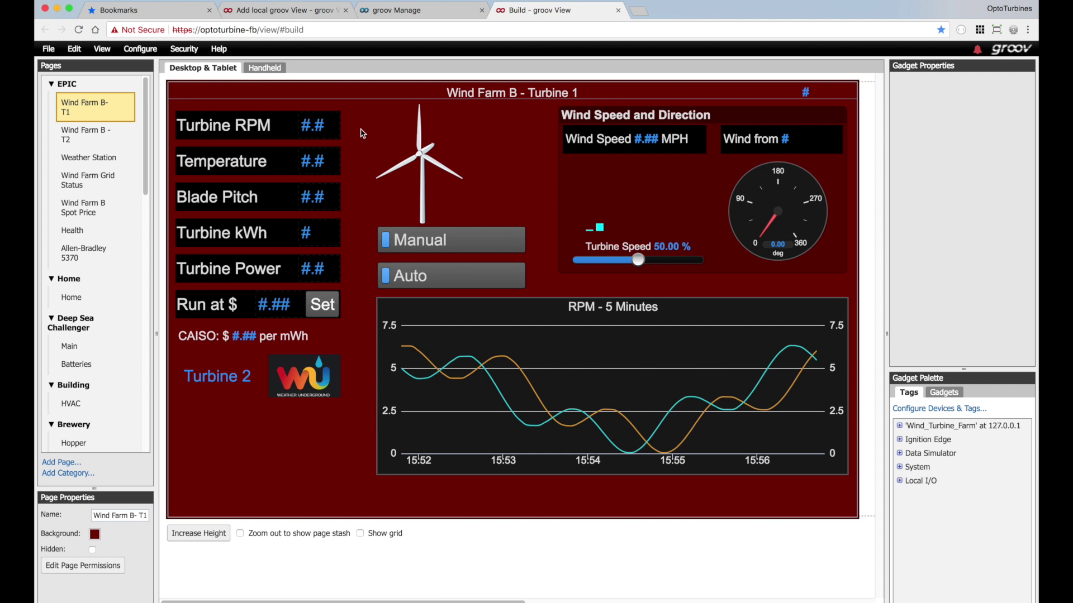
# - Nudge the turbine image right and inspect the Turbine 1 RPM, Temperature, Blade Pitch and trend gadgets
pyautogui.click(422, 164)
pyautogui.moveTo(422, 163); pyautogui.dragTo(444, 163)
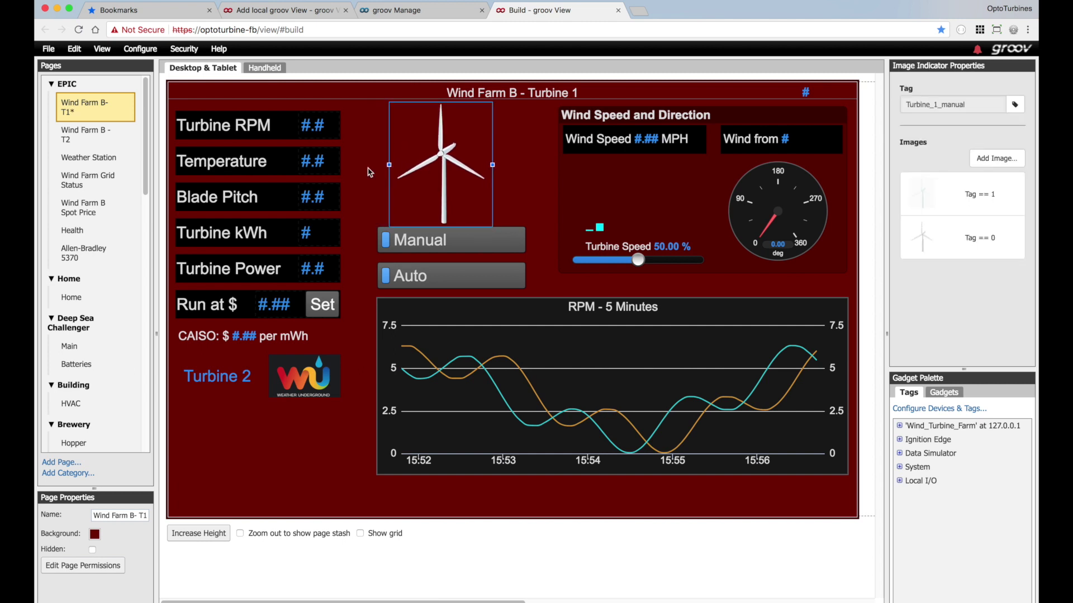
pyautogui.click(311, 137)
pyautogui.click(302, 164)
pyautogui.click(308, 202)
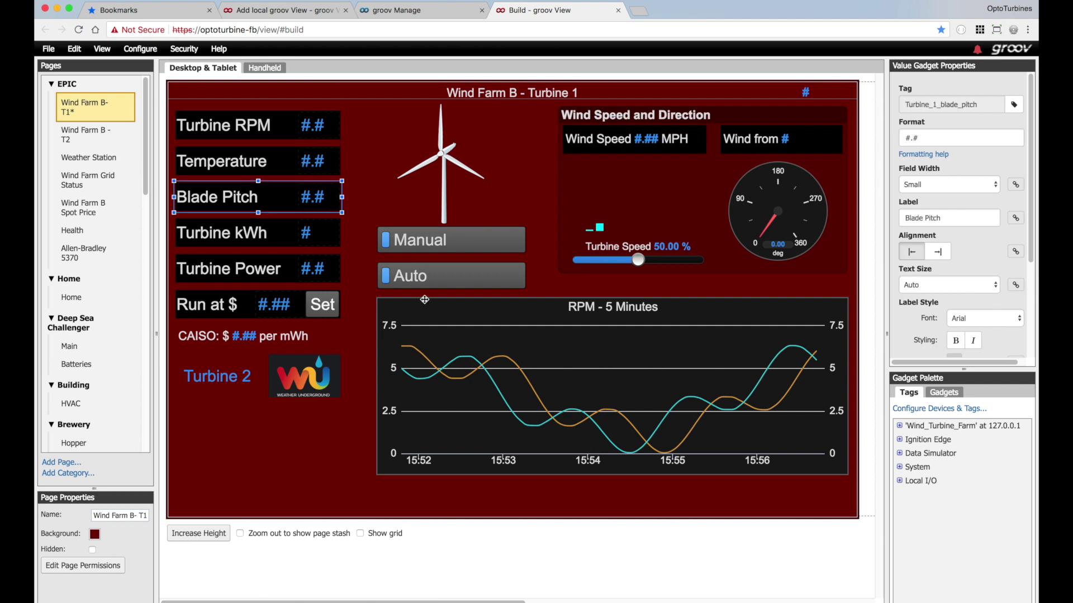
pyautogui.click(581, 330)
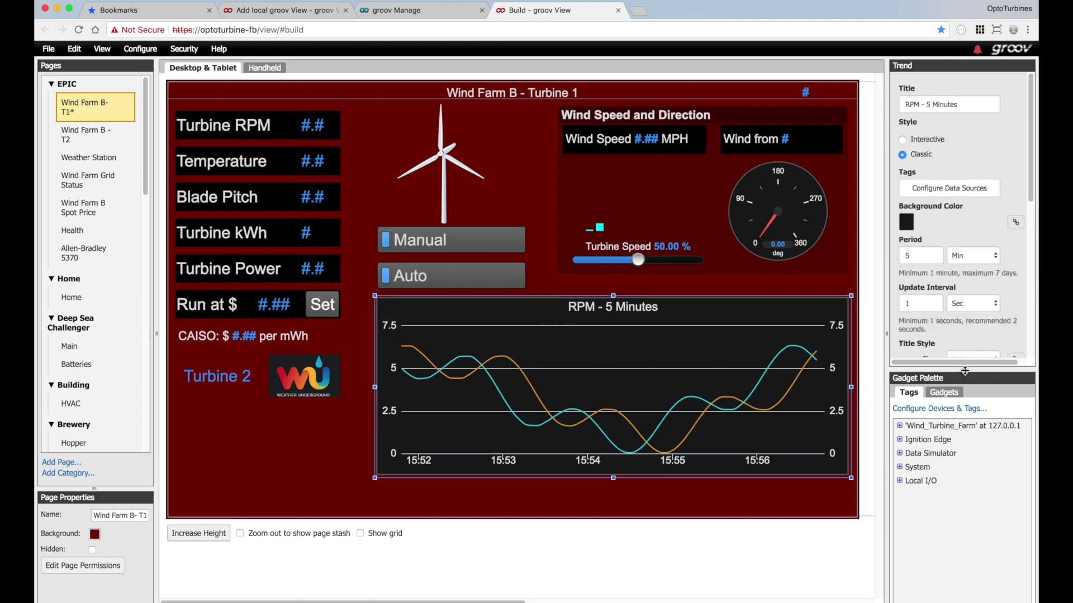
# - Browse the Wind_Turbine_Farm Analog Input Points tags, then open the Weather Station and Spot Price pages
pyautogui.moveTo(964, 370); pyautogui.dragTo(953, 246)
pyautogui.click(944, 266)
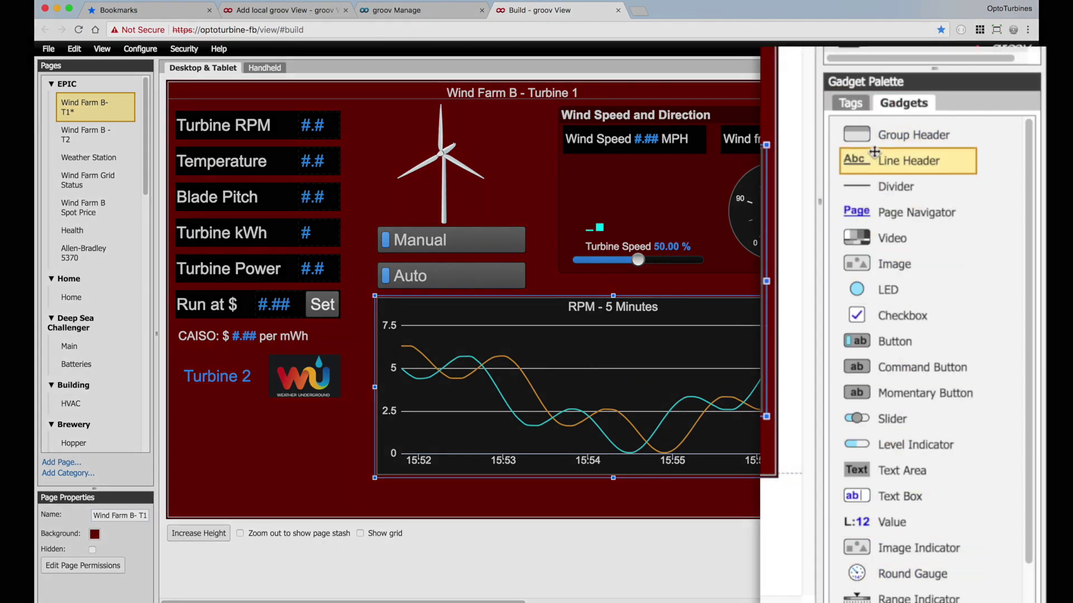
pyautogui.click(853, 104)
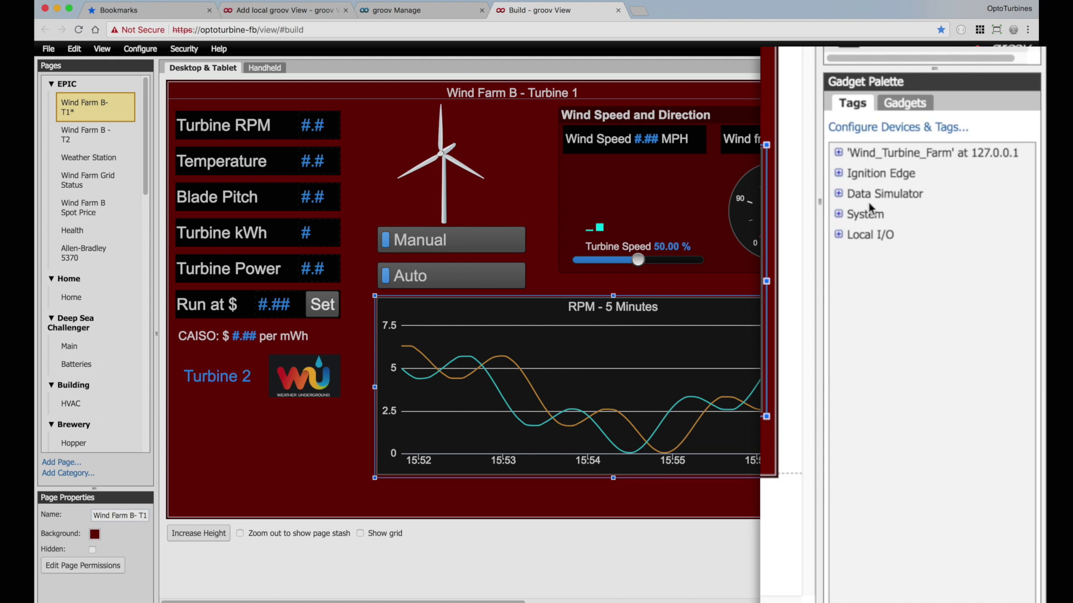
pyautogui.click(838, 152)
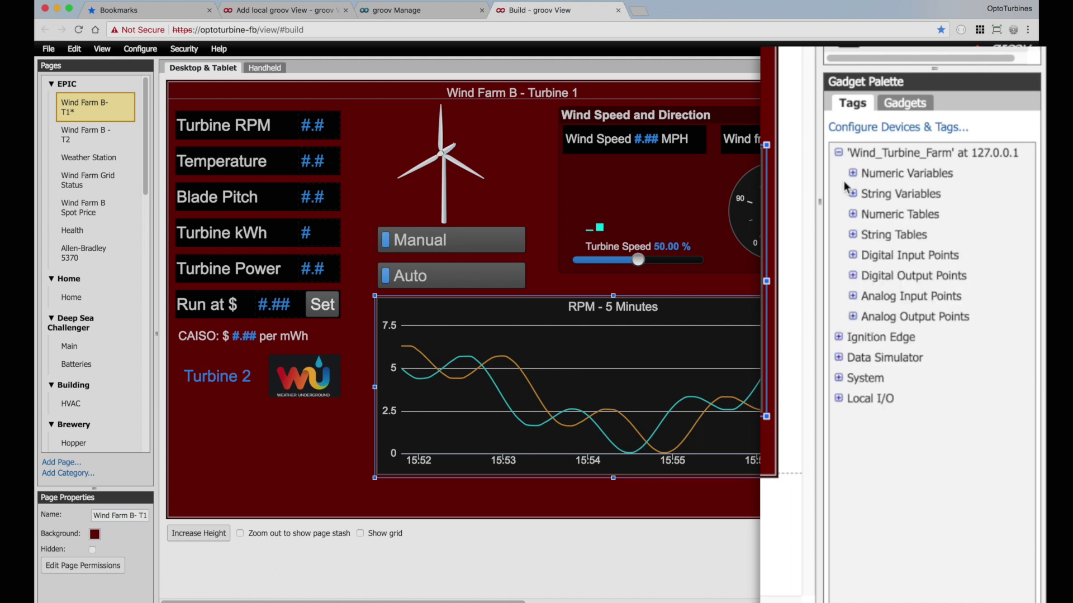
pyautogui.click(853, 297)
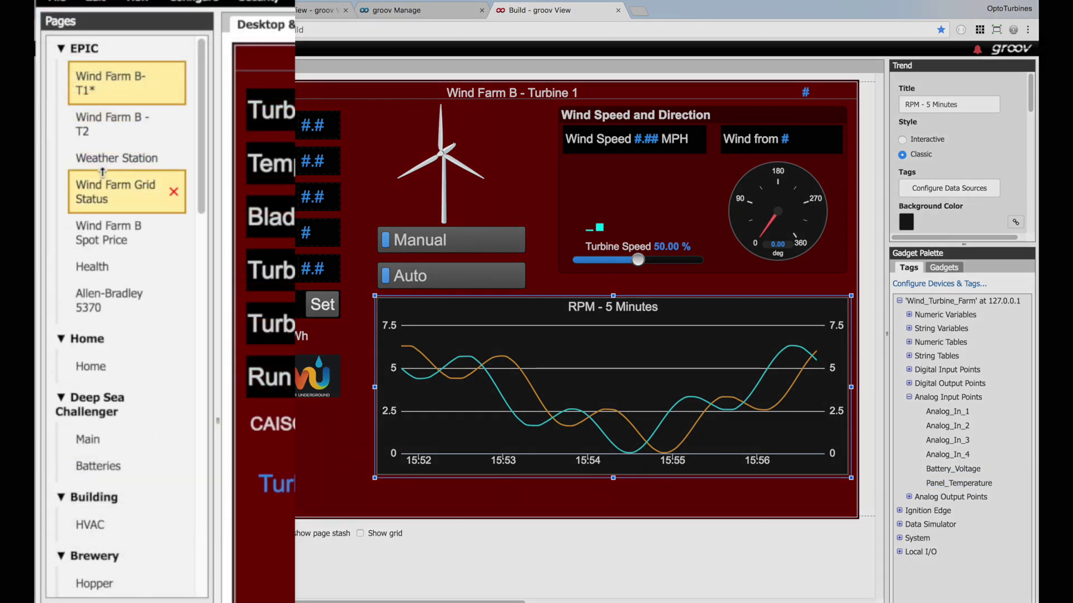
pyautogui.click(108, 154)
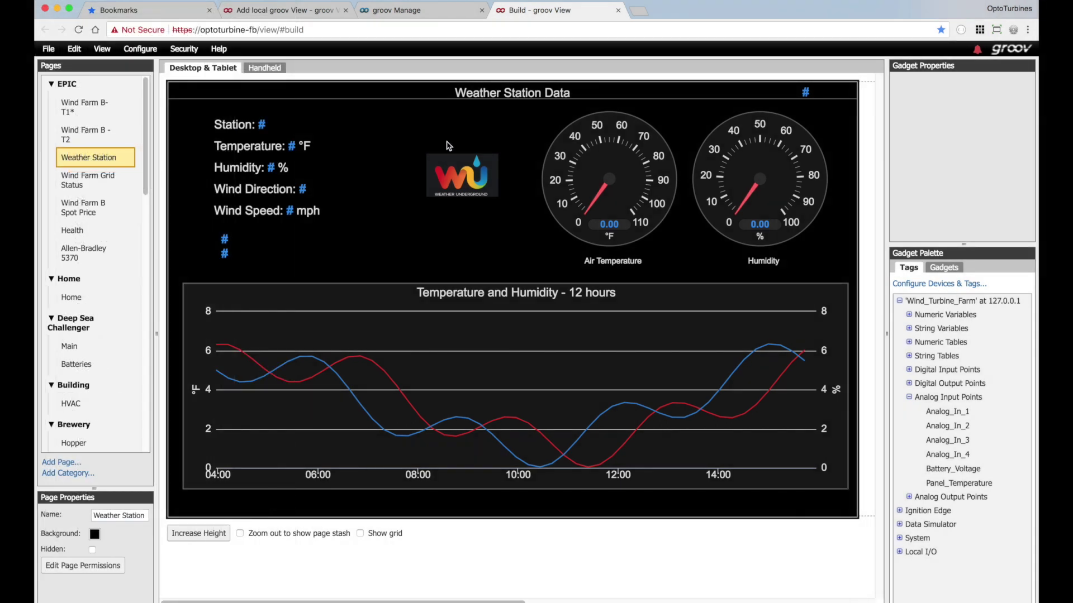
pyautogui.click(94, 210)
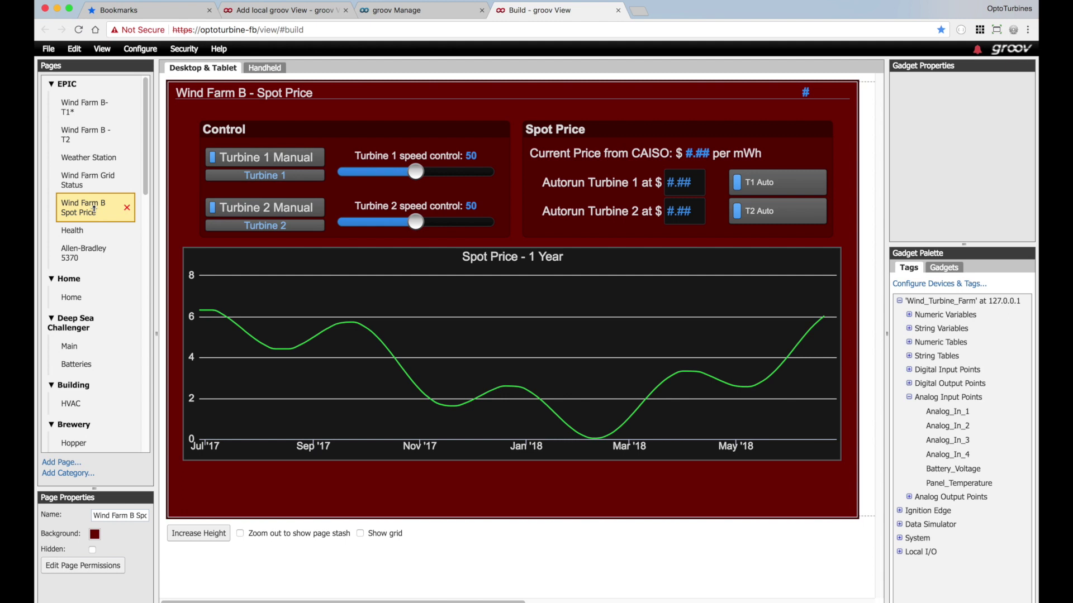
# - On the Wind Farm B- T1 Handheld layout, drag the Auto button slightly lower
pyautogui.click(262, 69)
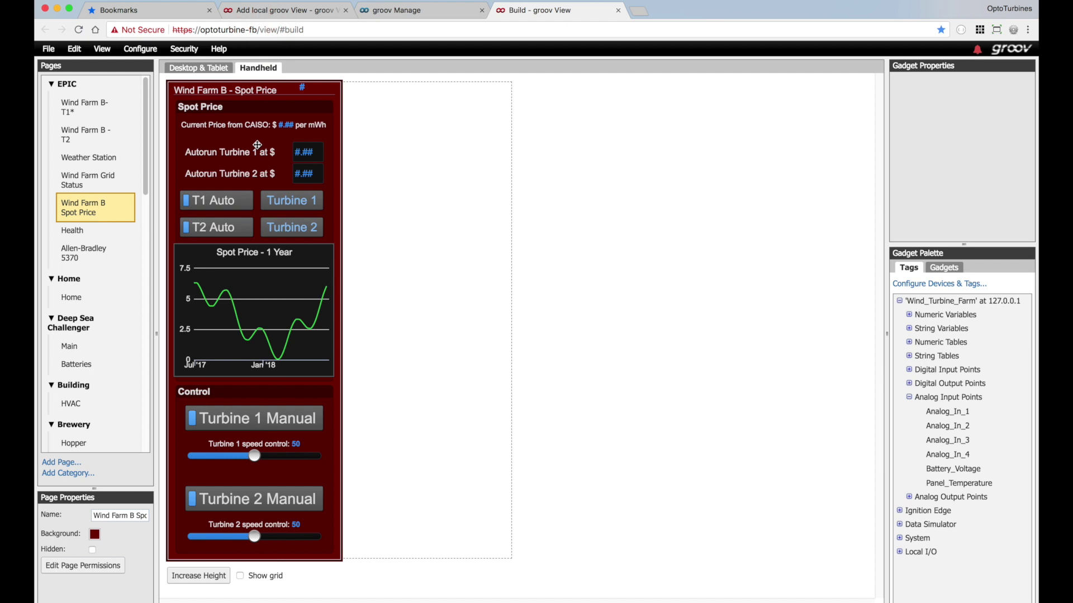
pyautogui.click(82, 109)
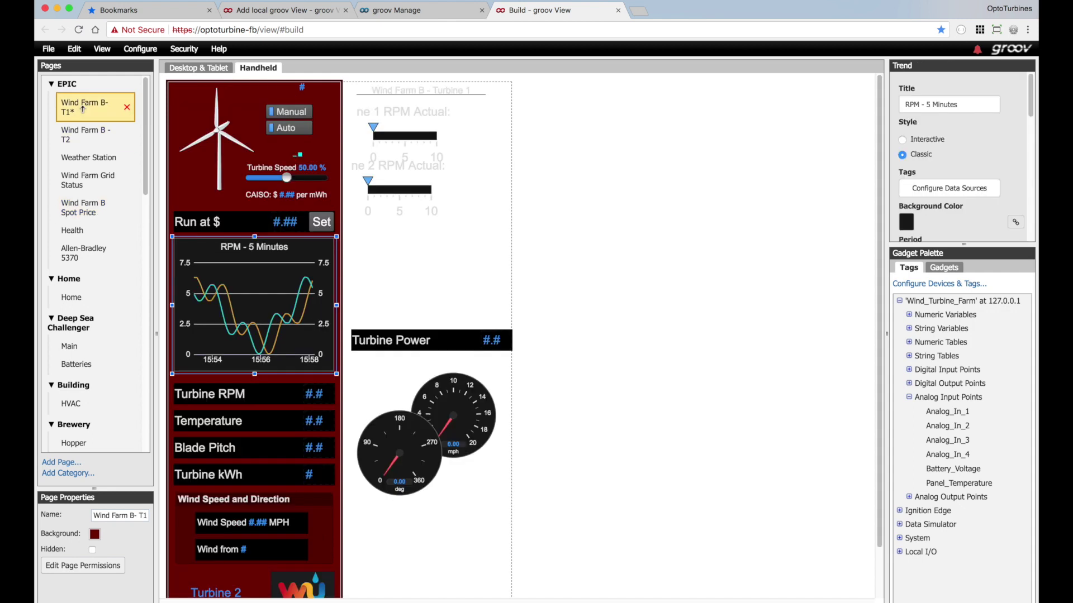
pyautogui.click(297, 130)
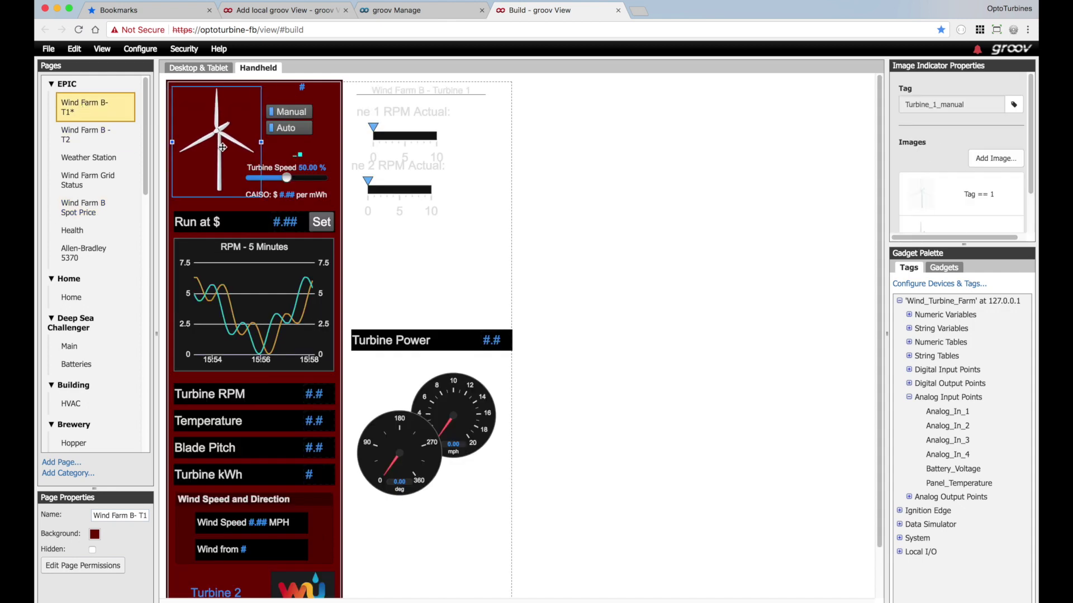
pyautogui.moveTo(297, 130); pyautogui.dragTo(306, 144)
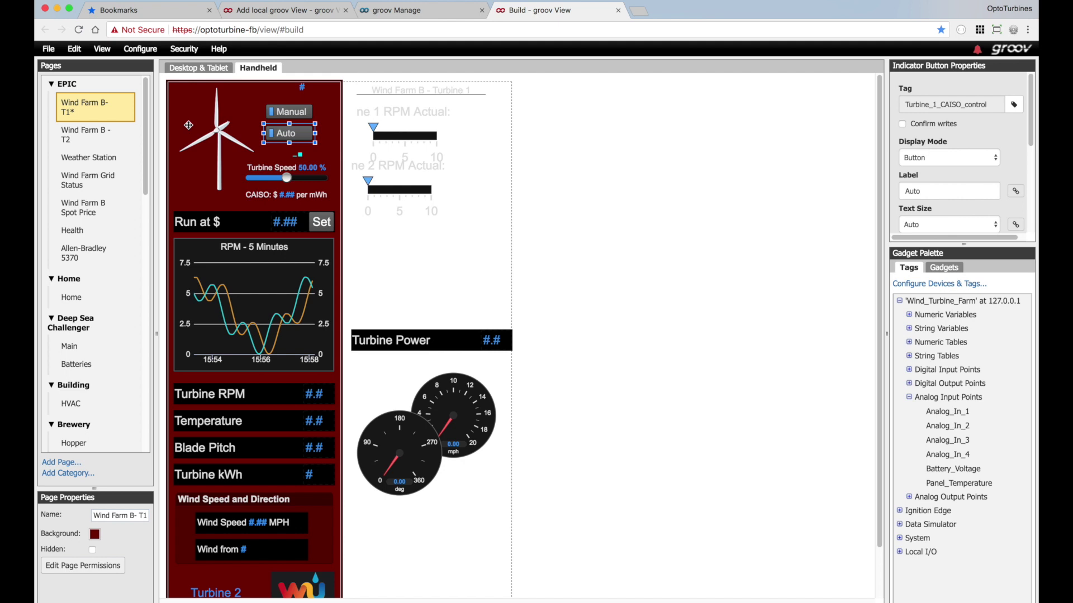
pyautogui.click(48, 49)
# - Save all changes, switch to live view, and show a full year of Wind Farm B spot price data
pyautogui.click(55, 77)
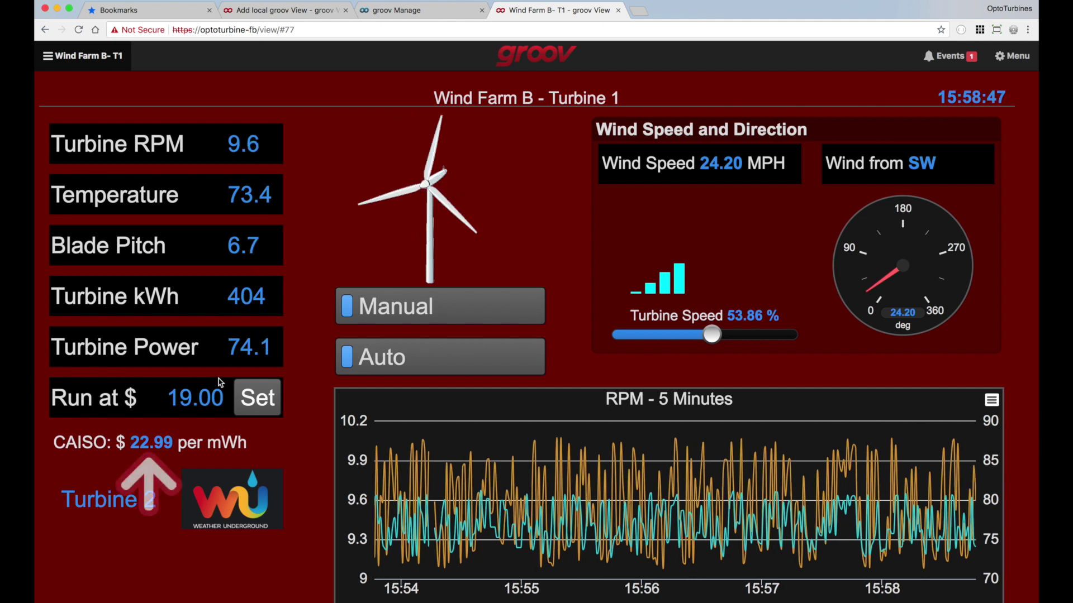
pyautogui.moveTo(131, 444); pyautogui.dragTo(173, 444)
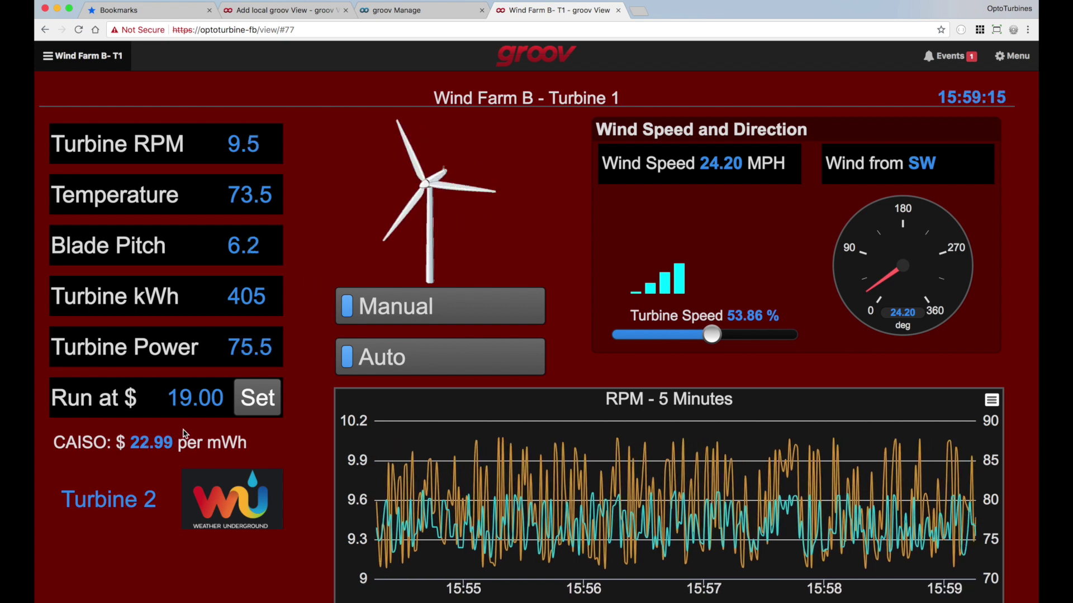
pyautogui.click(250, 404)
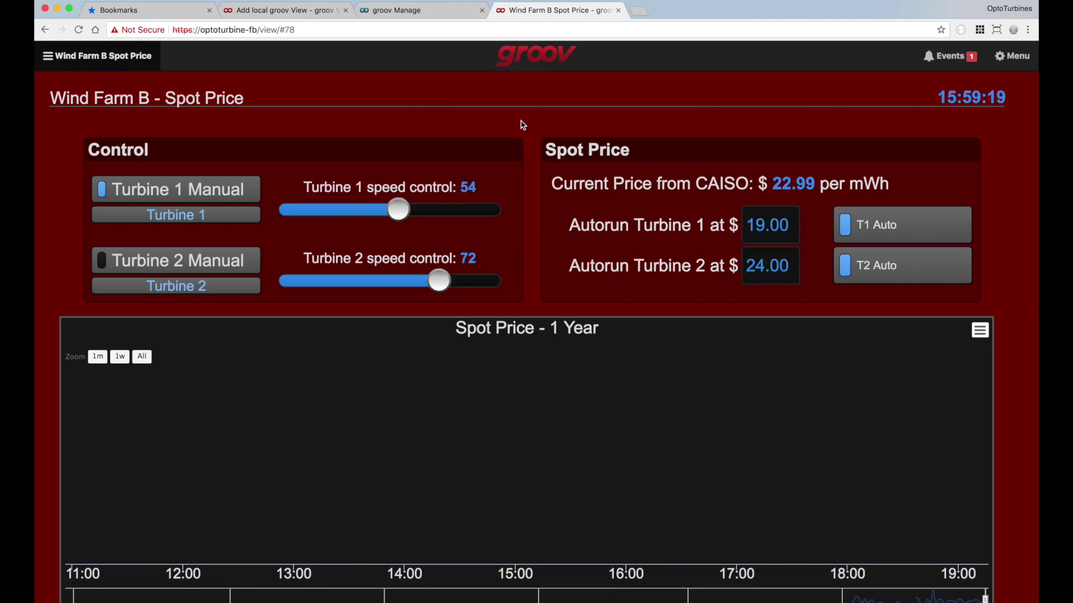
pyautogui.click(142, 356)
pyautogui.click(770, 238)
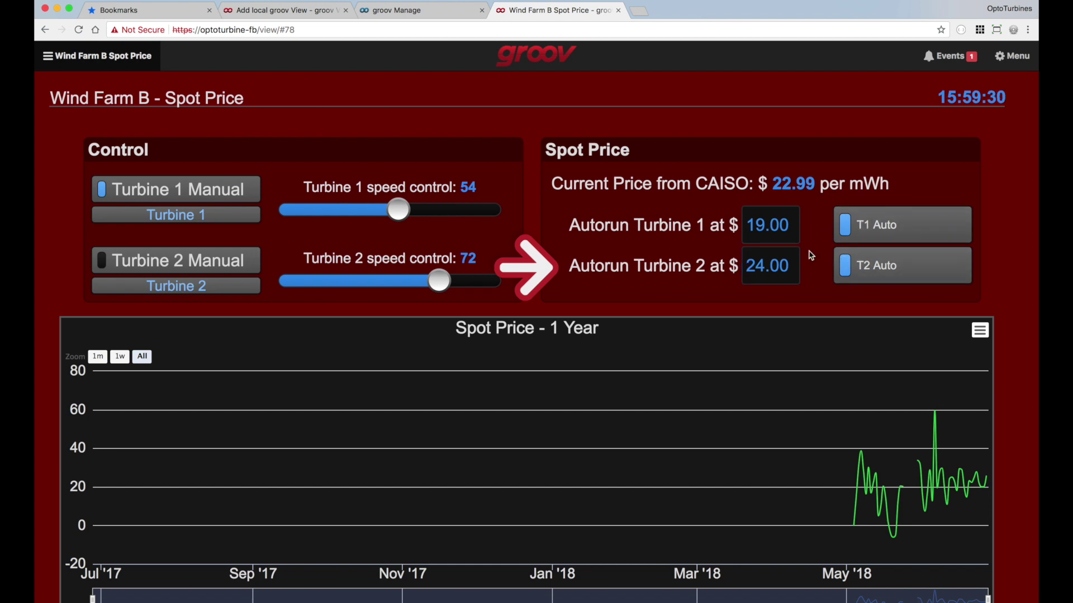
# - Visit the live Weather Station page, then the Add local groov View page
pyautogui.click(66, 57)
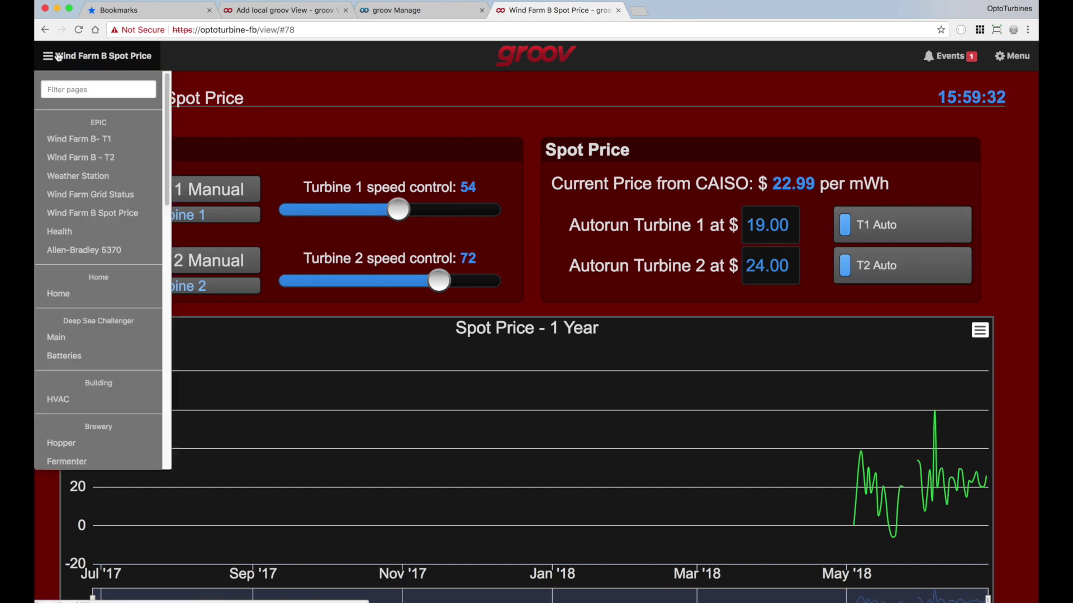
pyautogui.click(62, 178)
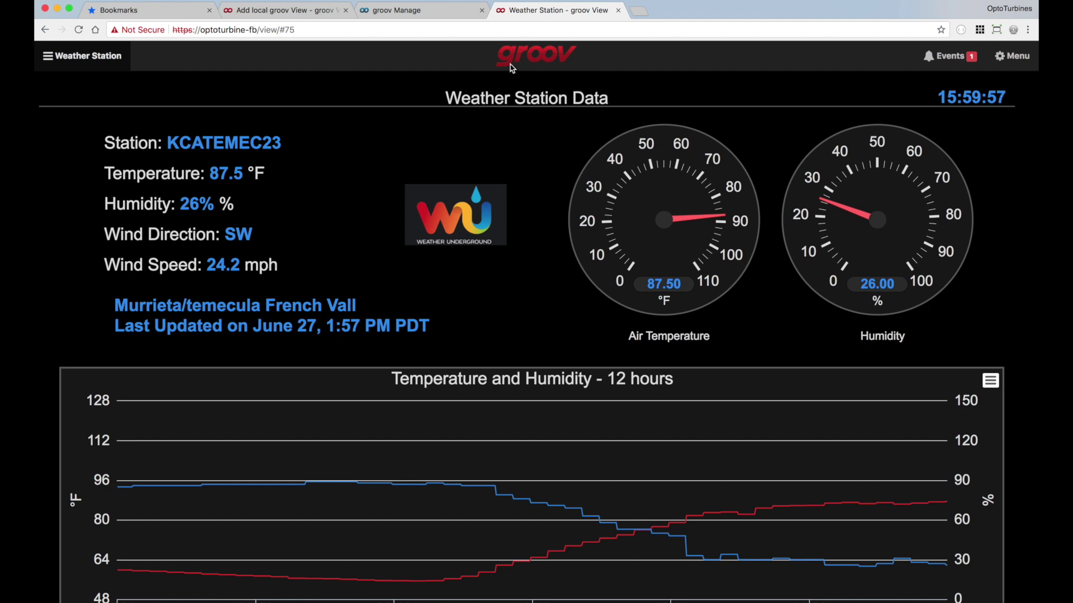
pyautogui.click(262, 11)
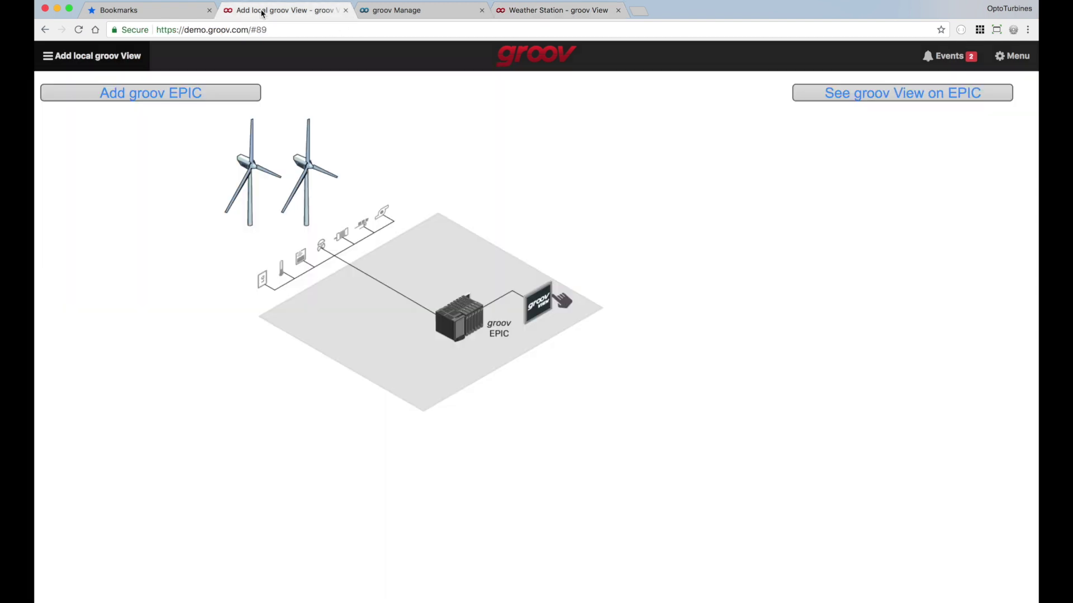
# - Open the See groov View on EPIC camera page and enlarge the live camera feed
pyautogui.click(893, 94)
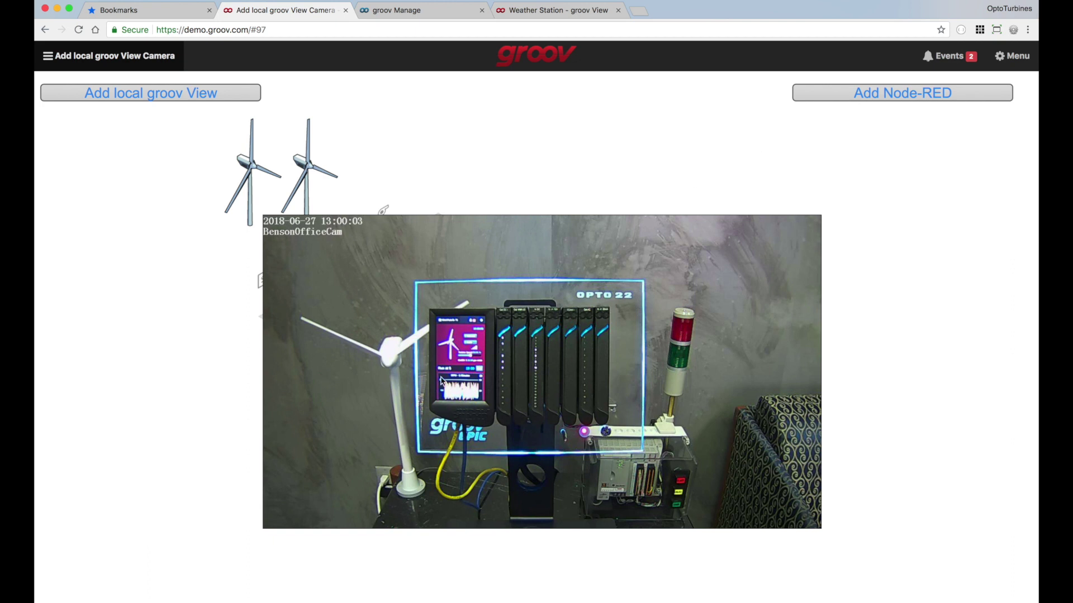
pyautogui.click(462, 375)
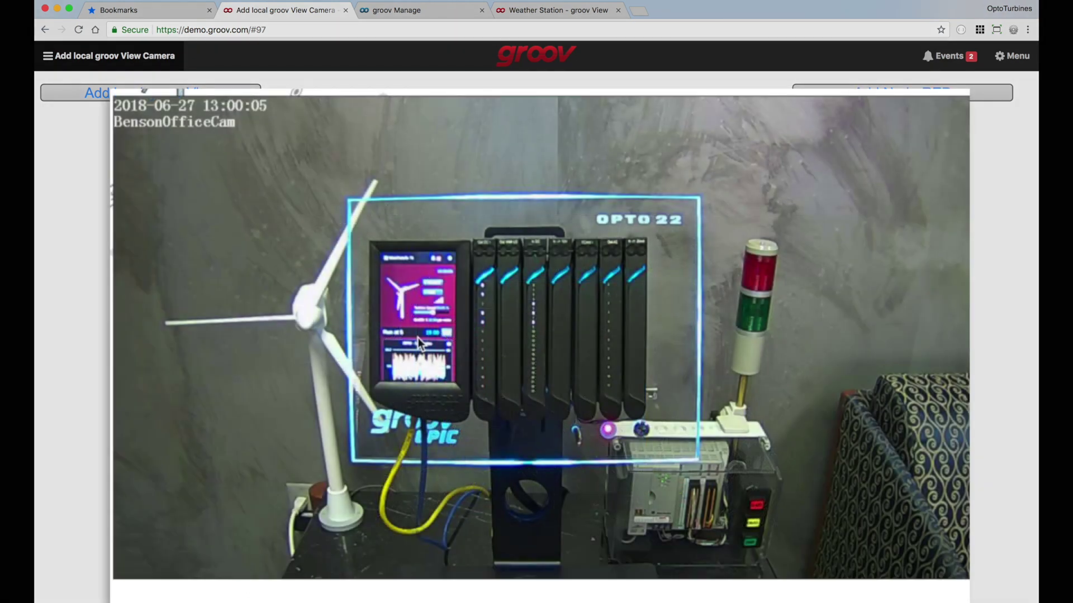
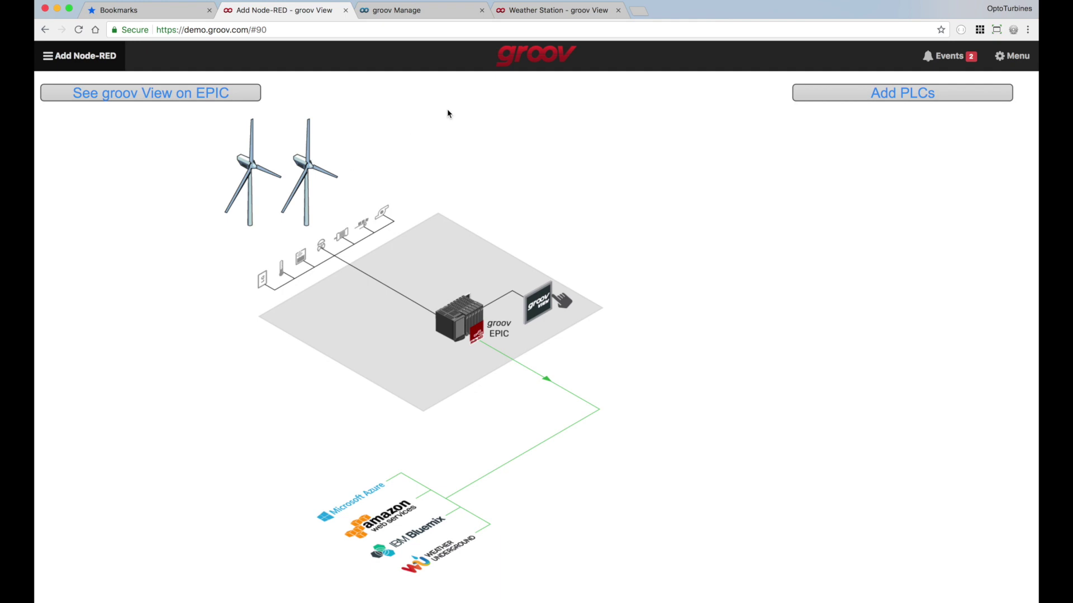
# - Load the Node-RED Farm B editor from bookmarks and highlight optoturbine-fb in the address
pyautogui.click(131, 10)
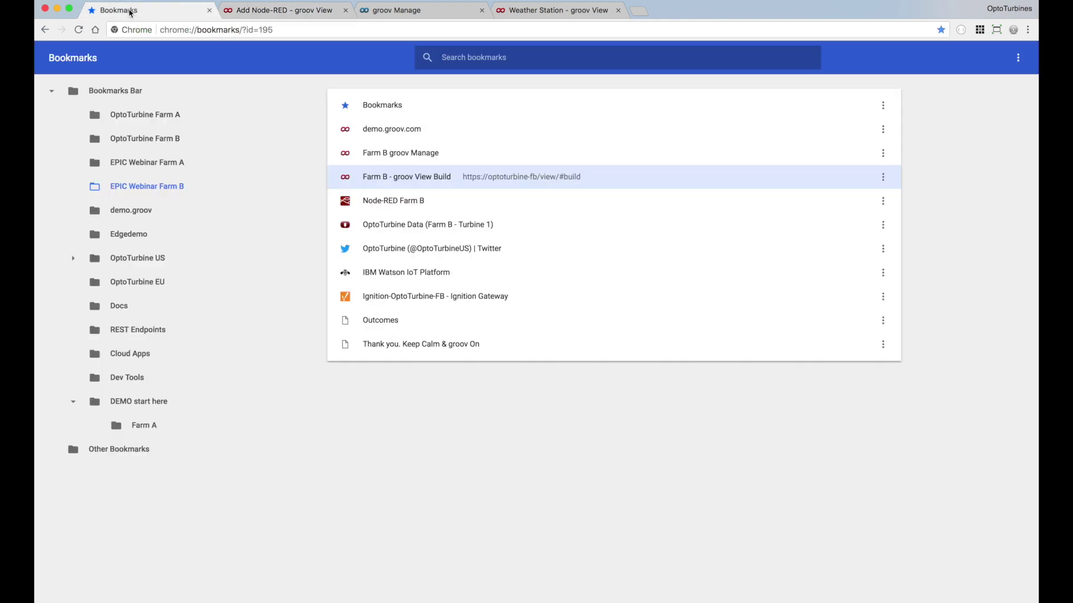
pyautogui.doubleClick(393, 202)
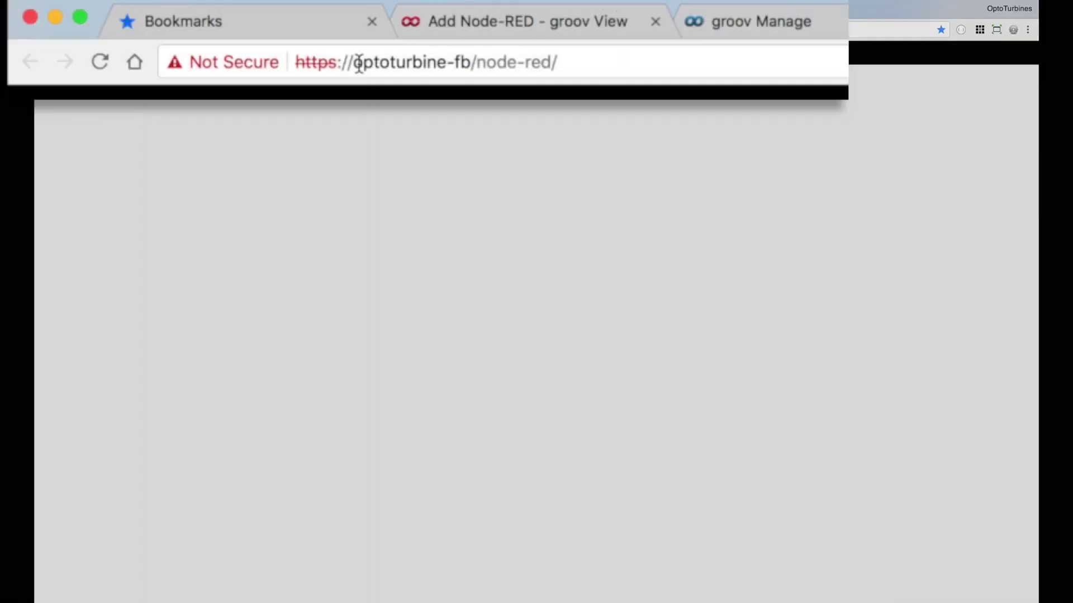
pyautogui.moveTo(356, 62); pyautogui.dragTo(466, 61)
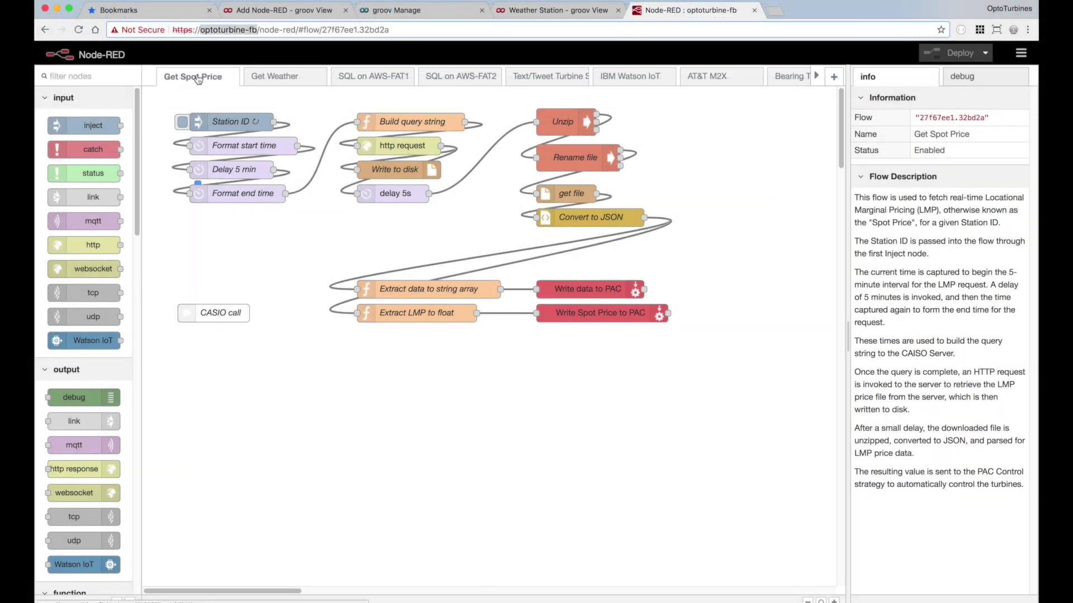
# - Browse the Get Weather, SQL and Tweet flows, then inspect the Write to PAC nodes on Get Spot Price
pyautogui.click(281, 77)
pyautogui.click(374, 79)
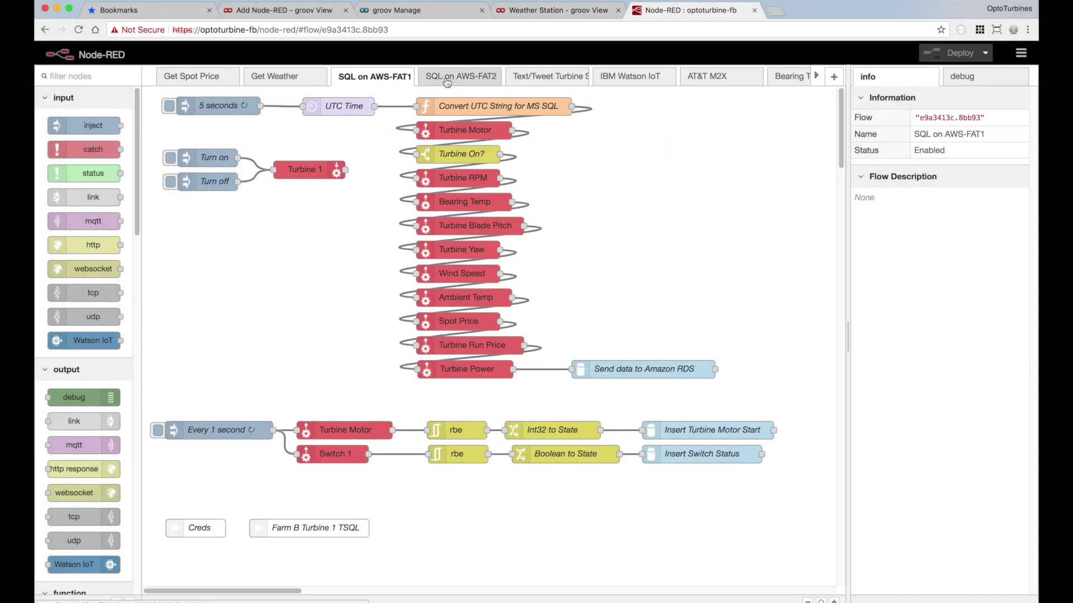
pyautogui.click(462, 77)
pyautogui.click(539, 77)
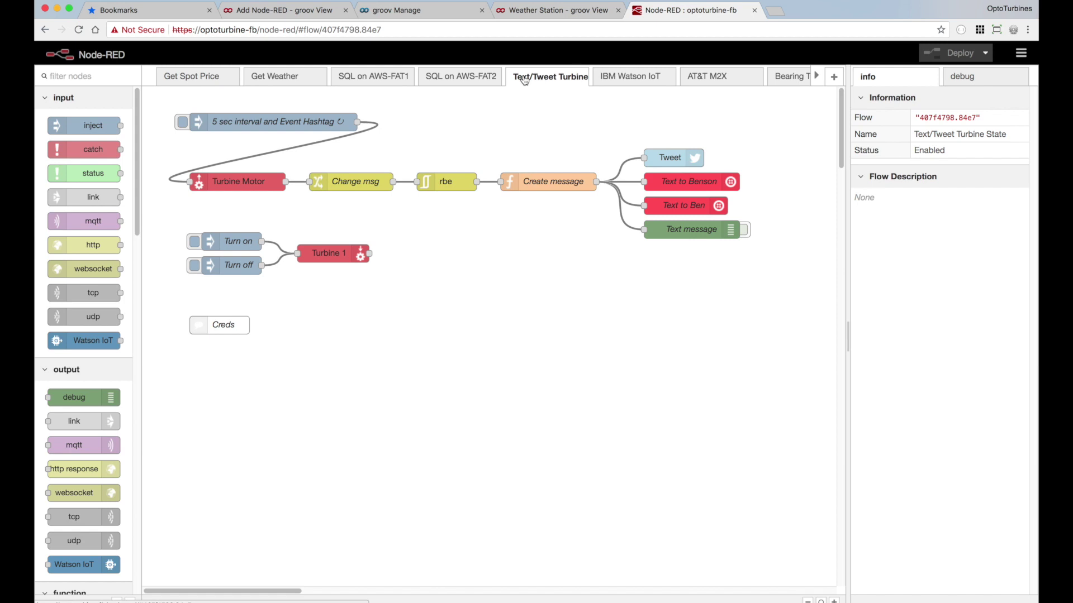
pyautogui.click(202, 79)
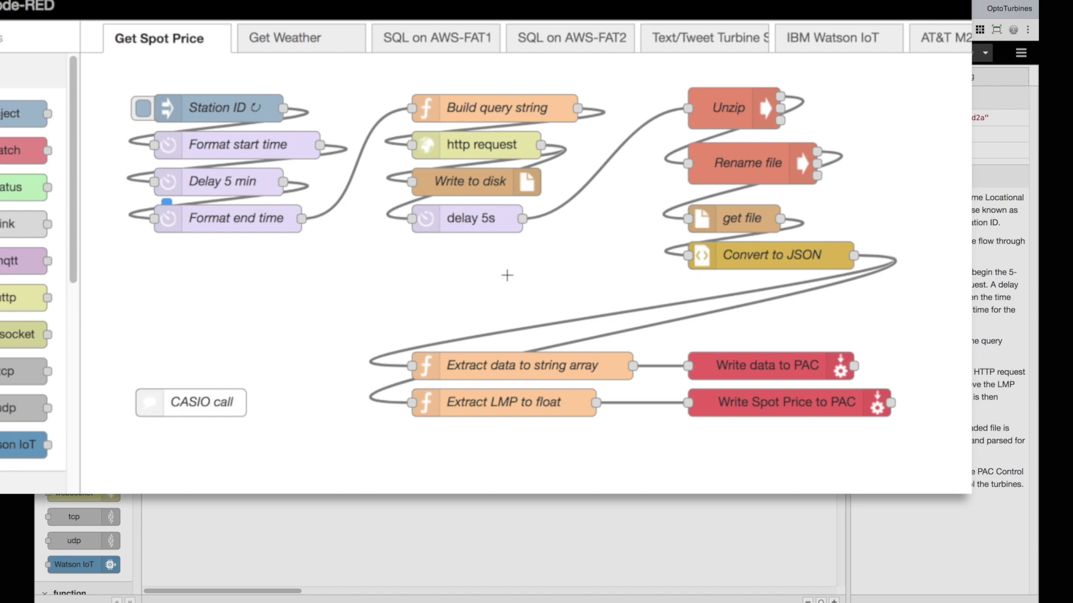
pyautogui.click(747, 366)
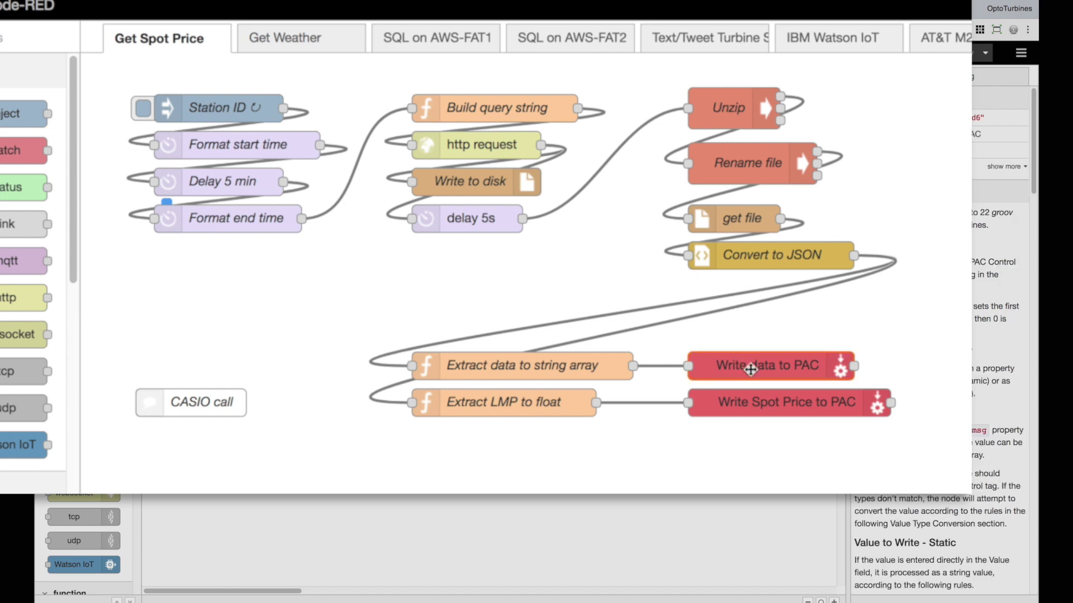
pyautogui.click(778, 412)
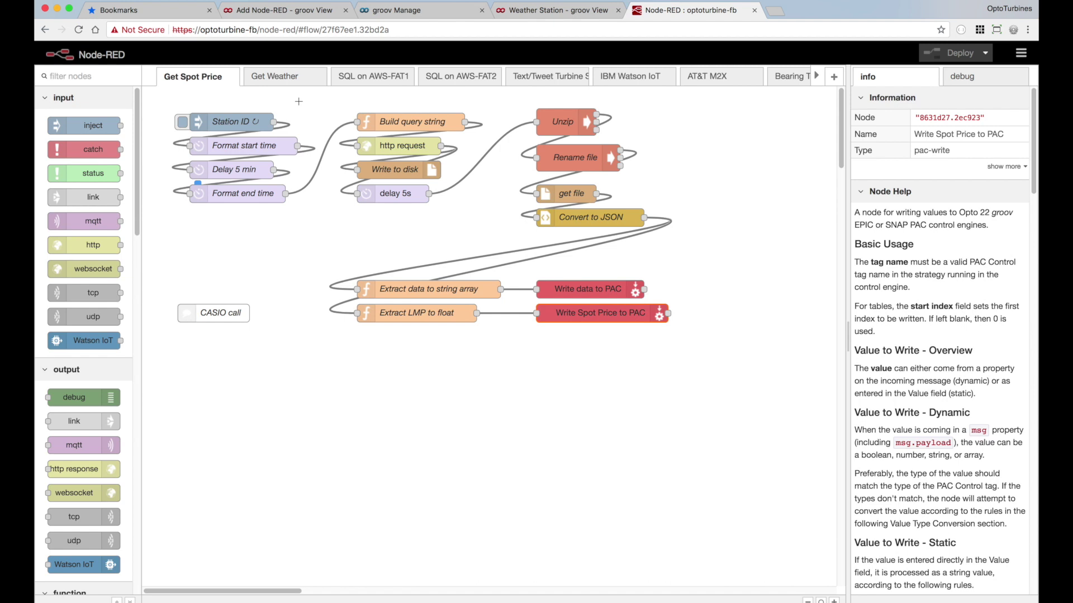
# - Inspect the Wunderground API call and string/float weather-data write nodes, then switch to SQL on AWS-FAT1
pyautogui.click(285, 79)
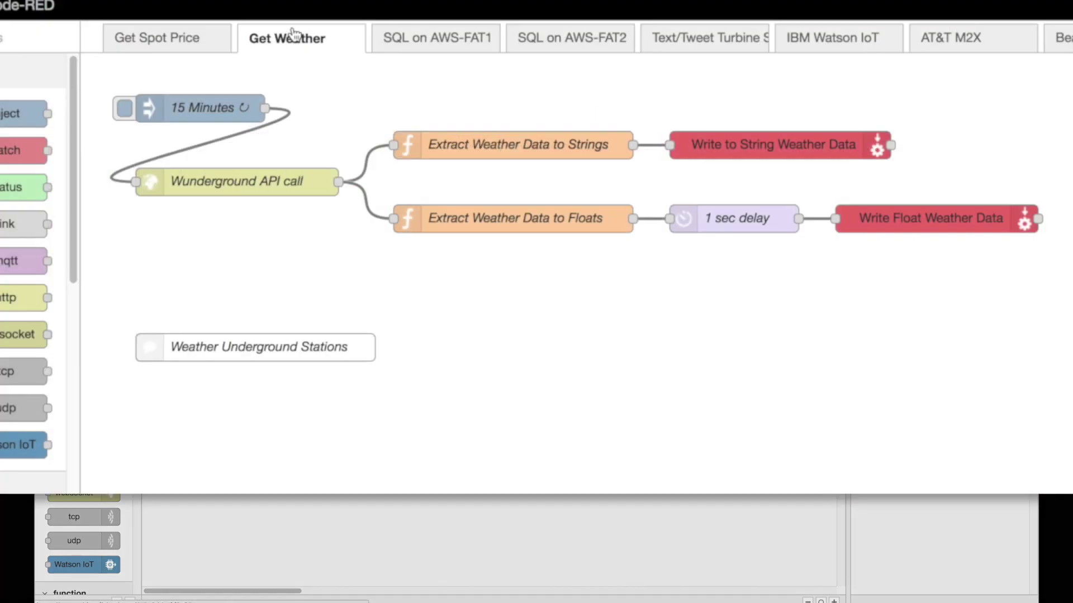
pyautogui.click(226, 183)
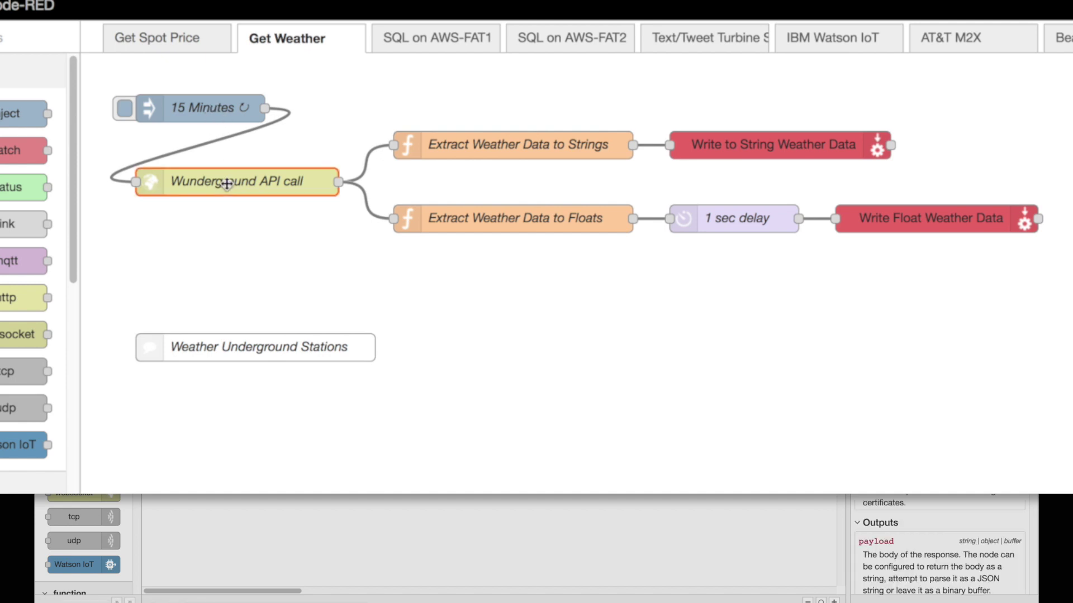
pyautogui.click(748, 151)
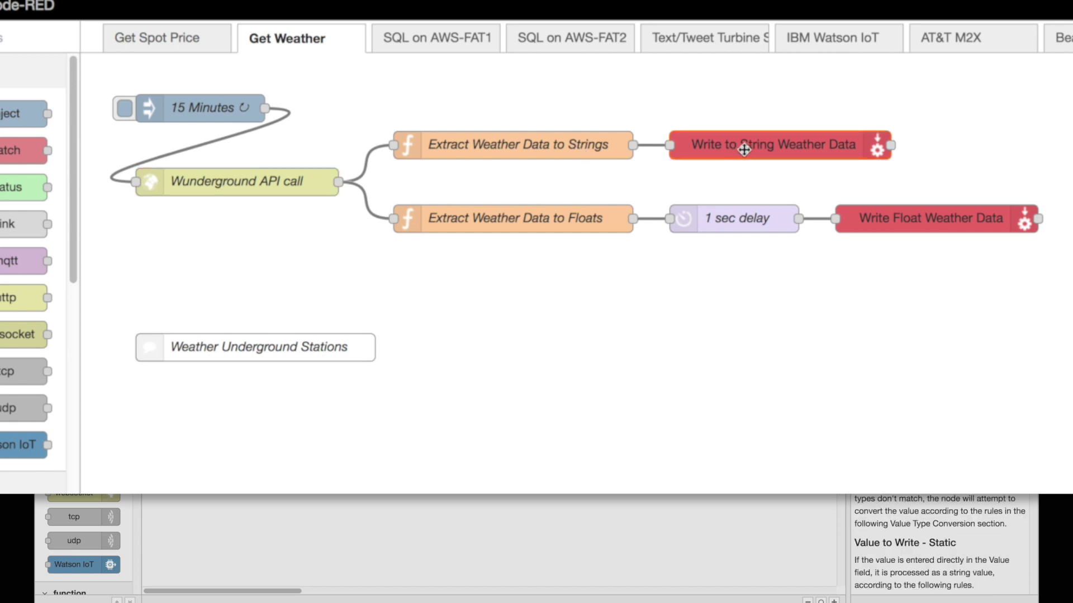
pyautogui.click(904, 219)
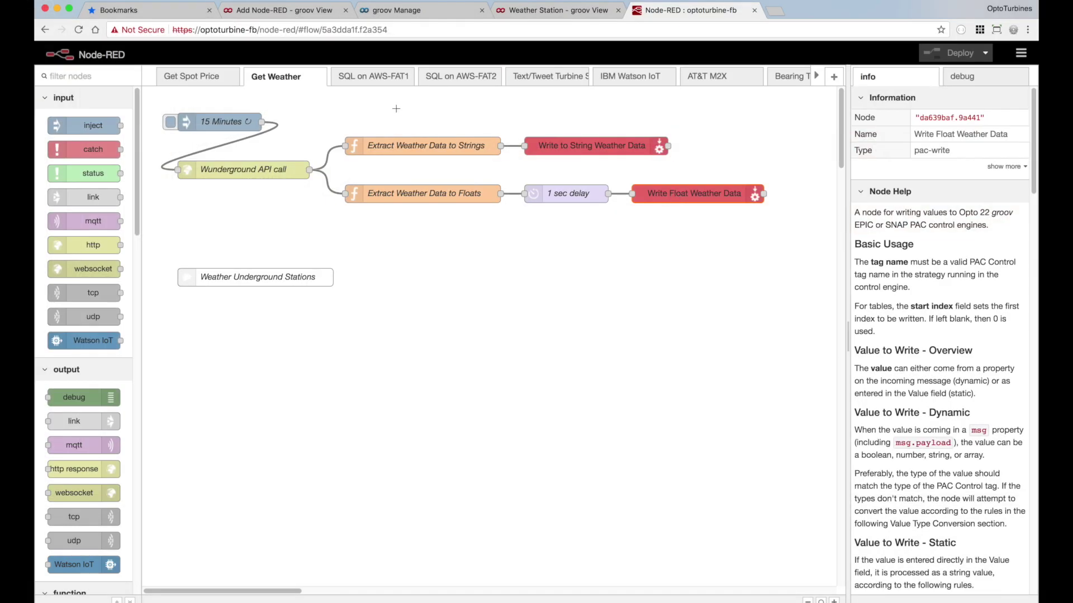
pyautogui.click(370, 77)
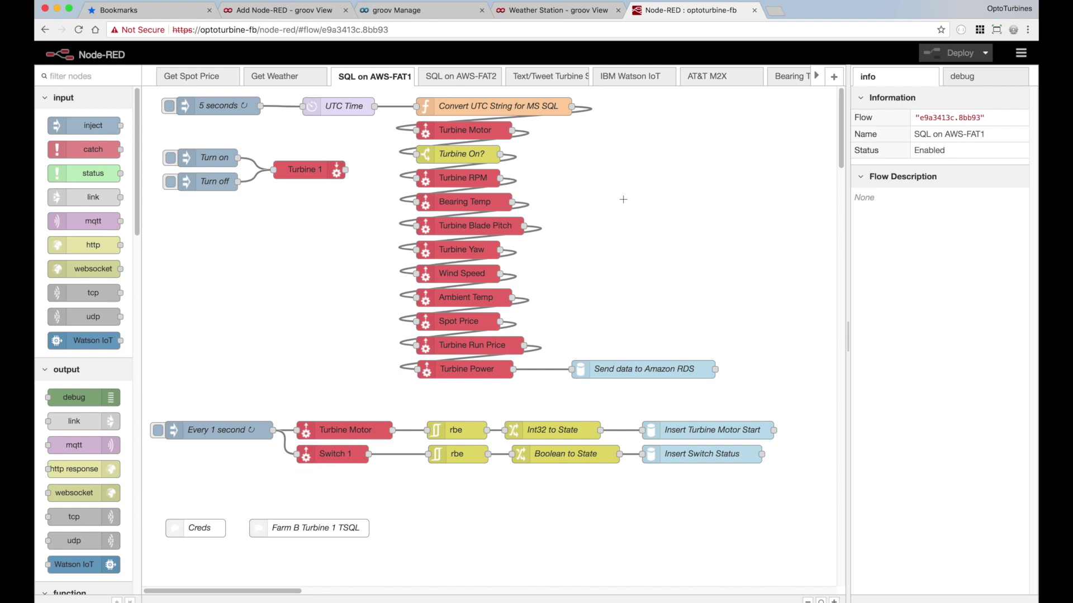
# - Review Farm B Turbine 1's time-series readings and motor state history, then return to Node-RED
pyautogui.click(146, 11)
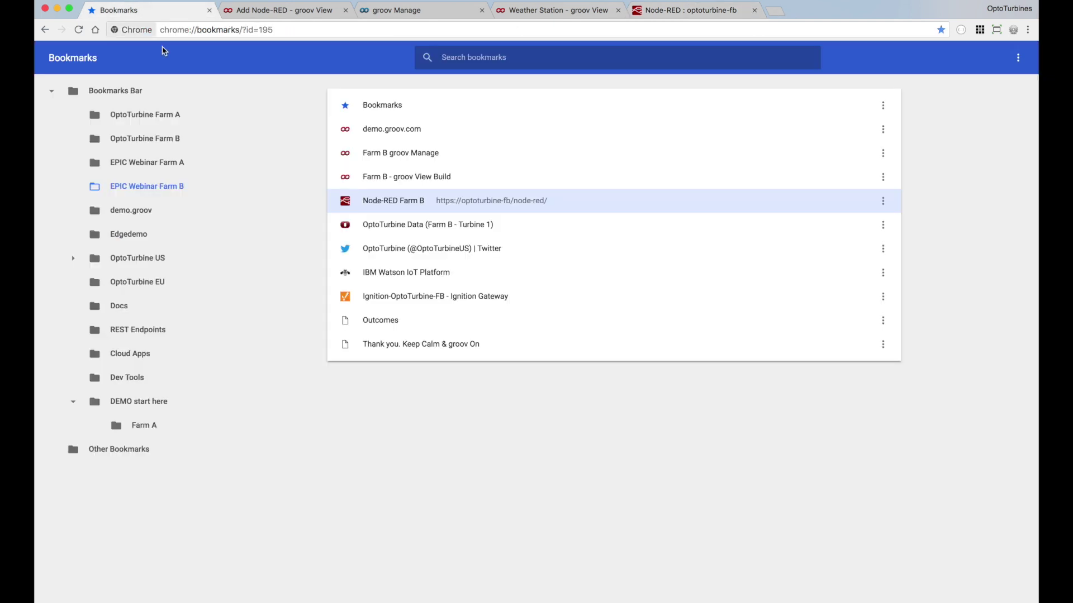
pyautogui.click(392, 225)
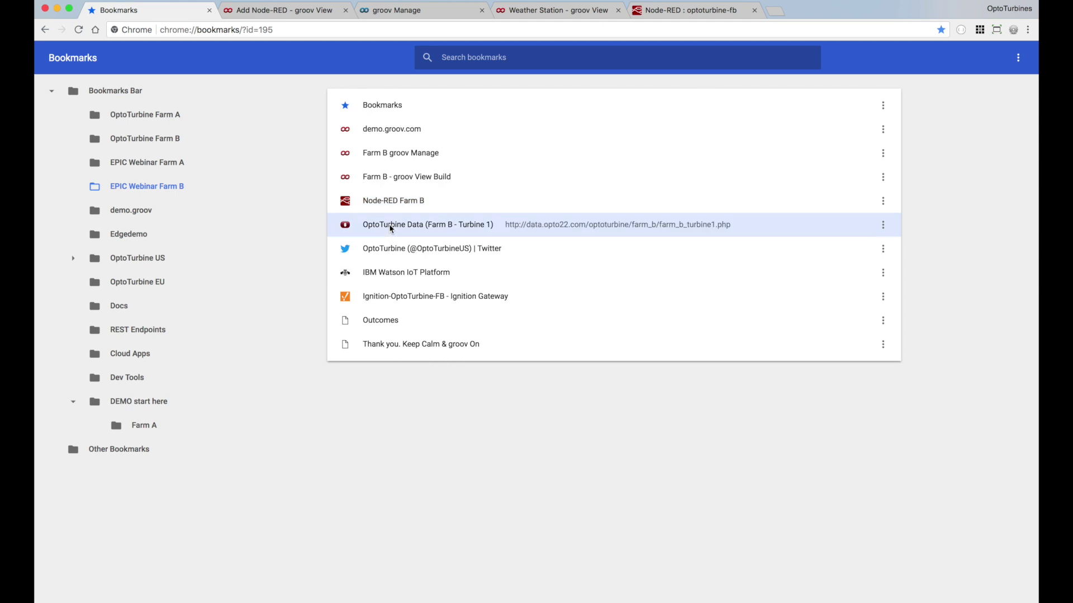
pyautogui.doubleClick(392, 228)
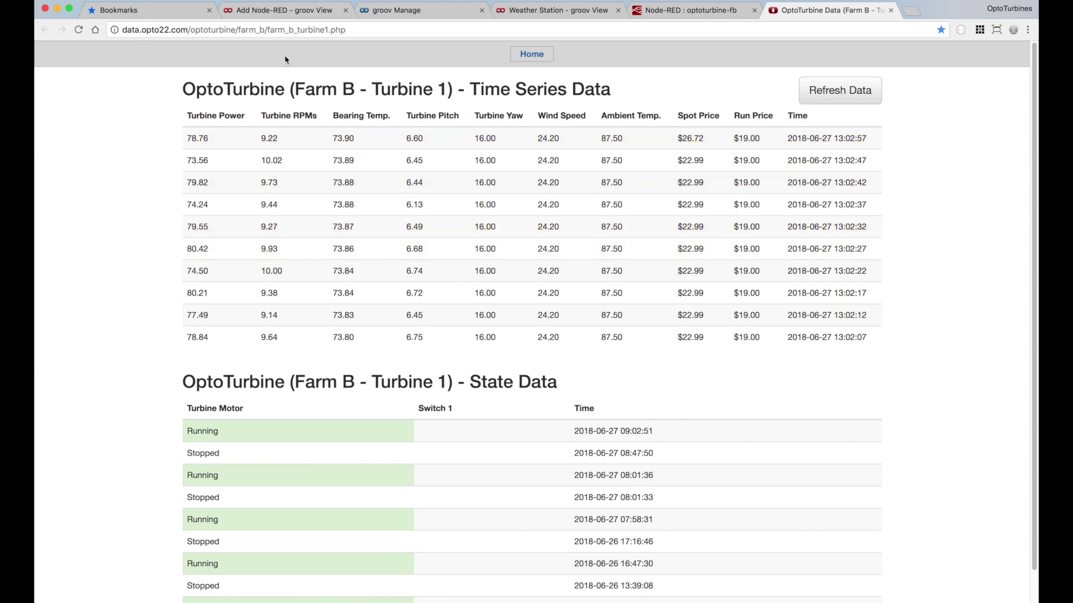
pyautogui.click(674, 12)
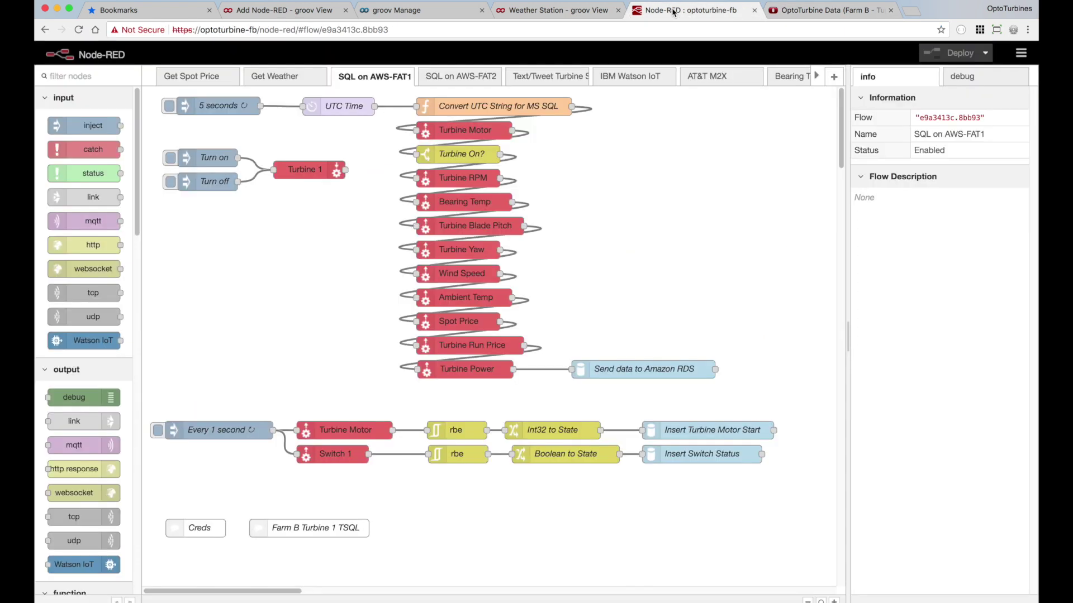
# - Show the Text/Tweet Turbine State flow that posts turbine status changes
pyautogui.click(540, 79)
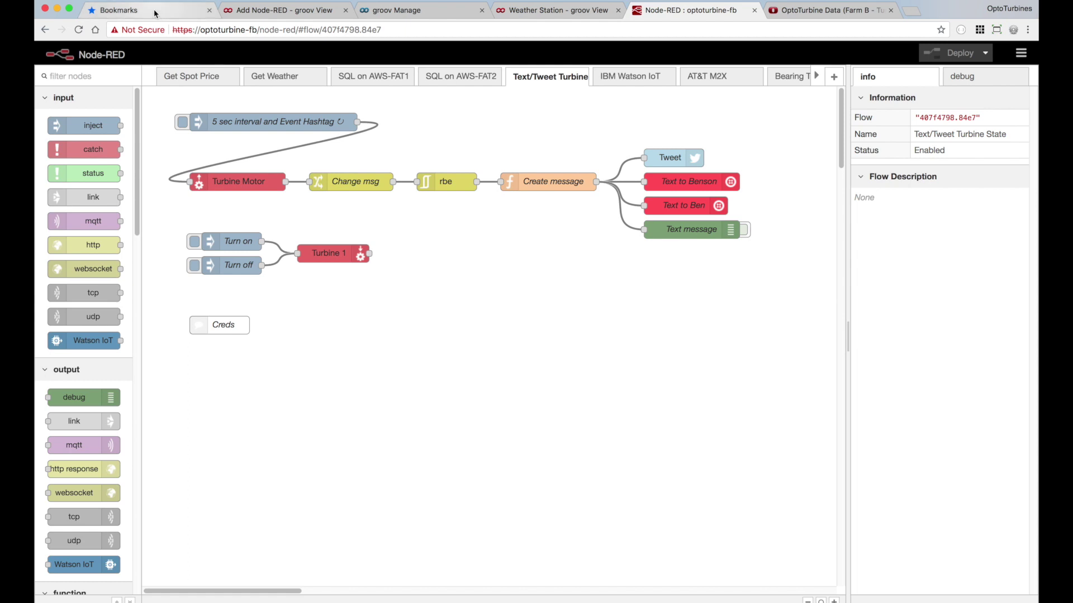
pyautogui.click(155, 13)
# - Read the OptoTurbine account's GENERATING/STOPPED tweets, then close the Twitter and turbine data tabs
pyautogui.doubleClick(398, 249)
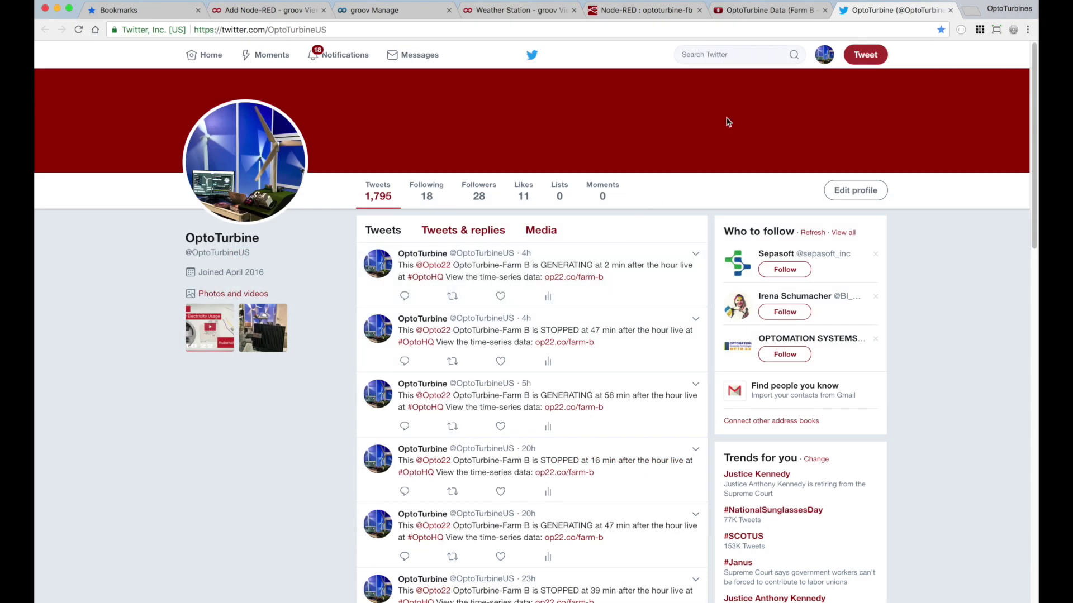
pyautogui.click(950, 10)
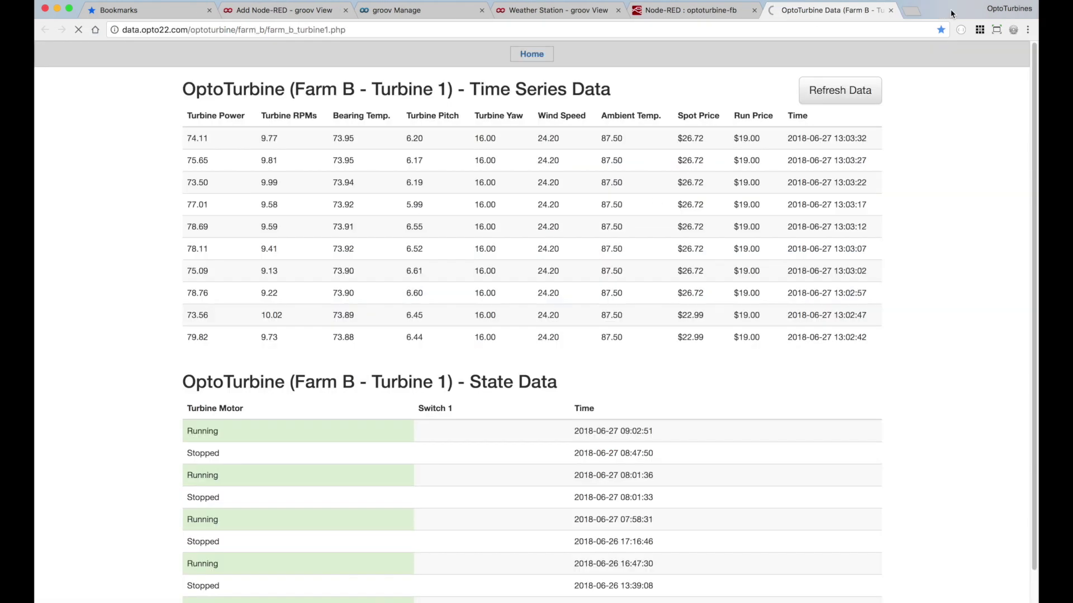
pyautogui.click(890, 10)
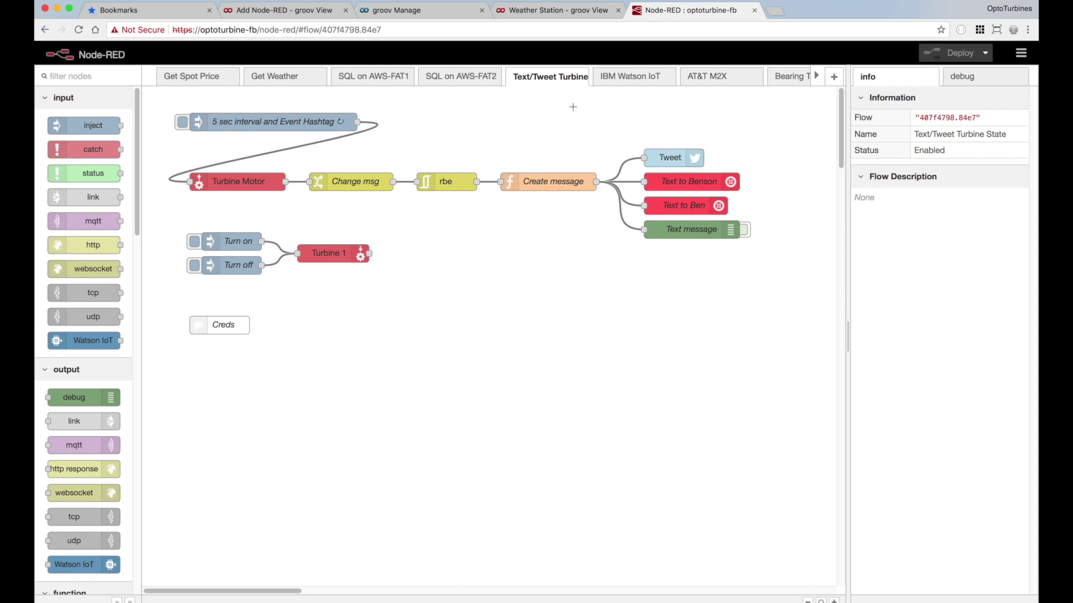
# - Inspect the Write Data to IBM Watson node and its 15 sec interval inject trigger
pyautogui.click(621, 81)
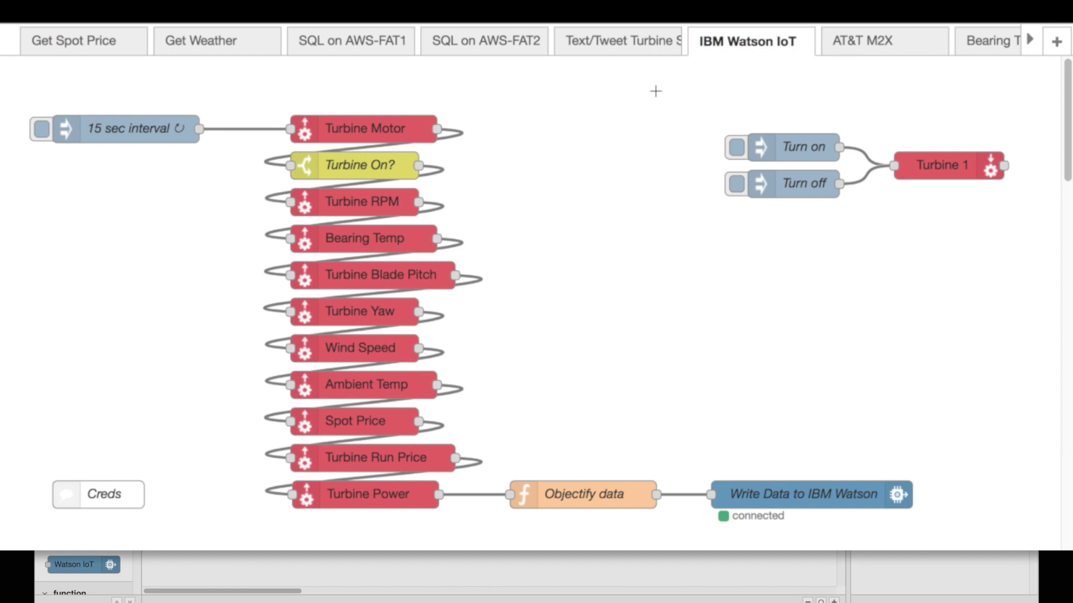
pyautogui.click(805, 503)
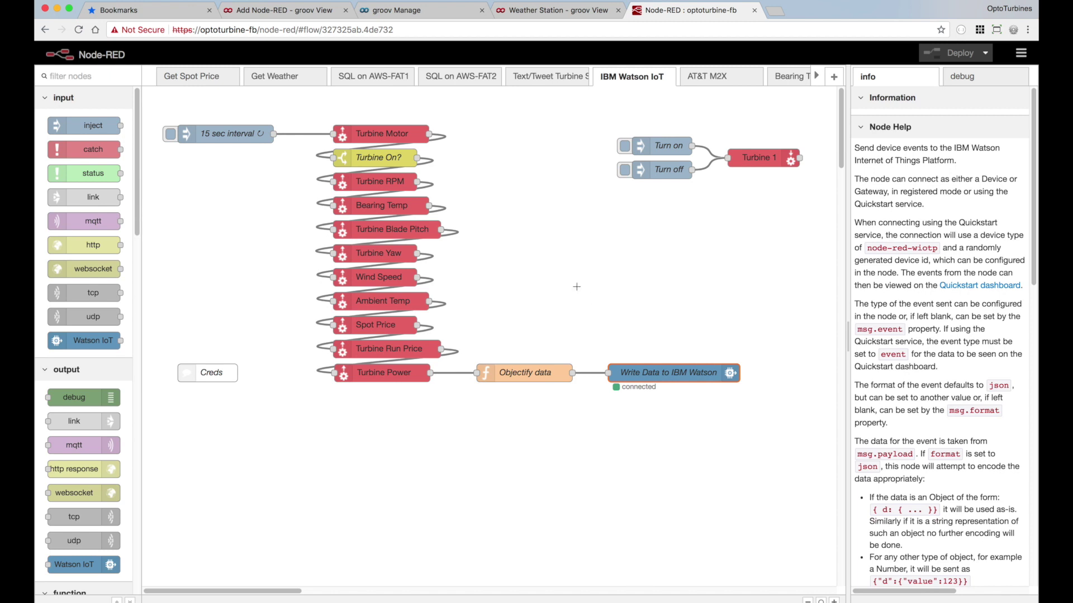
pyautogui.click(212, 136)
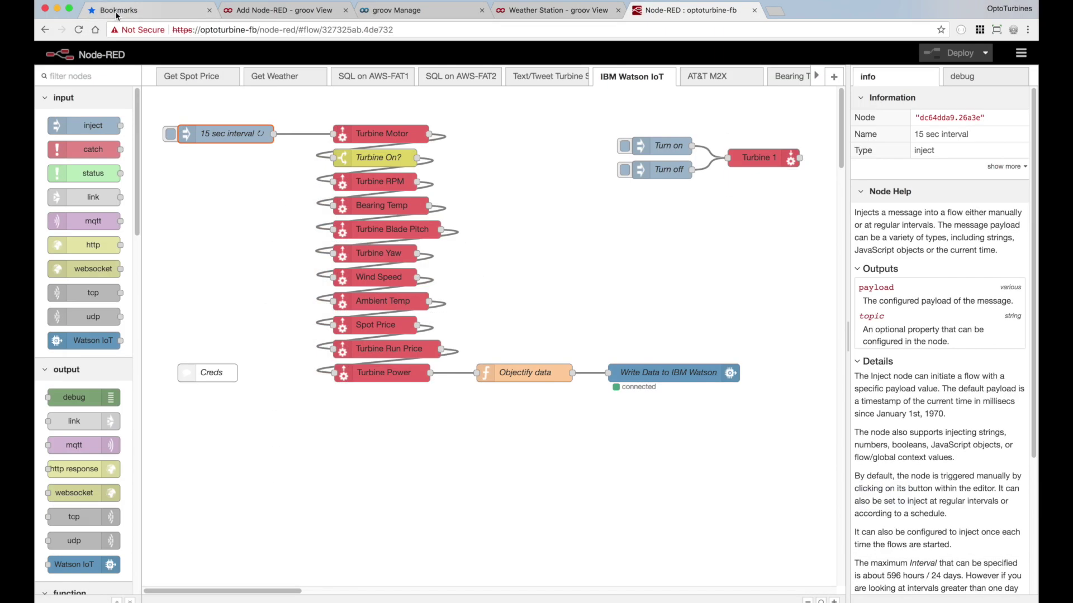
# - Review the Watson IoT OptoTurbines board of per-site device properties, then close that tab
pyautogui.click(148, 10)
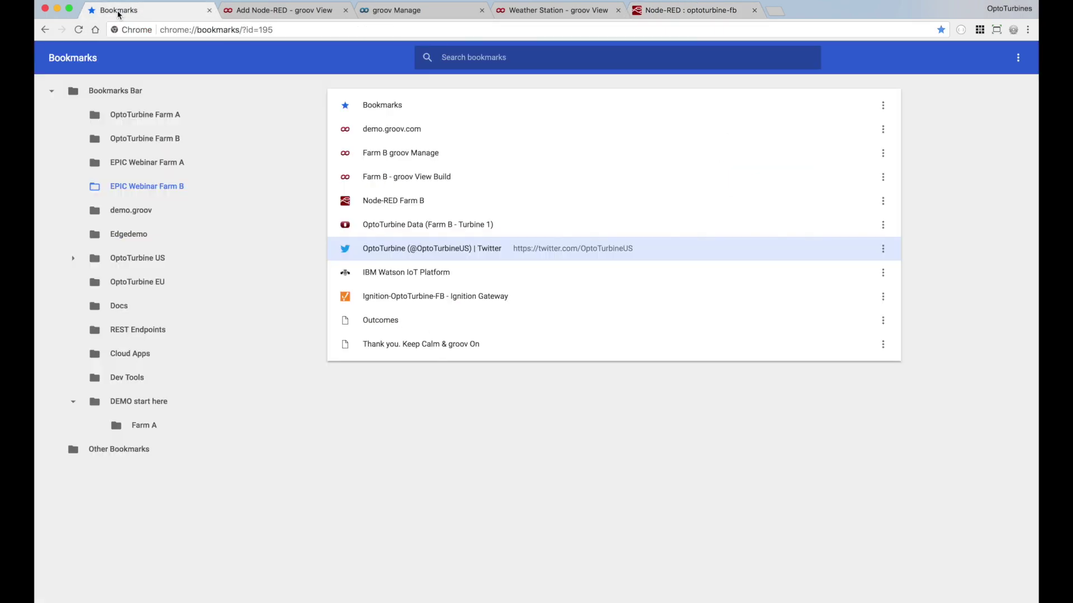
pyautogui.doubleClick(393, 274)
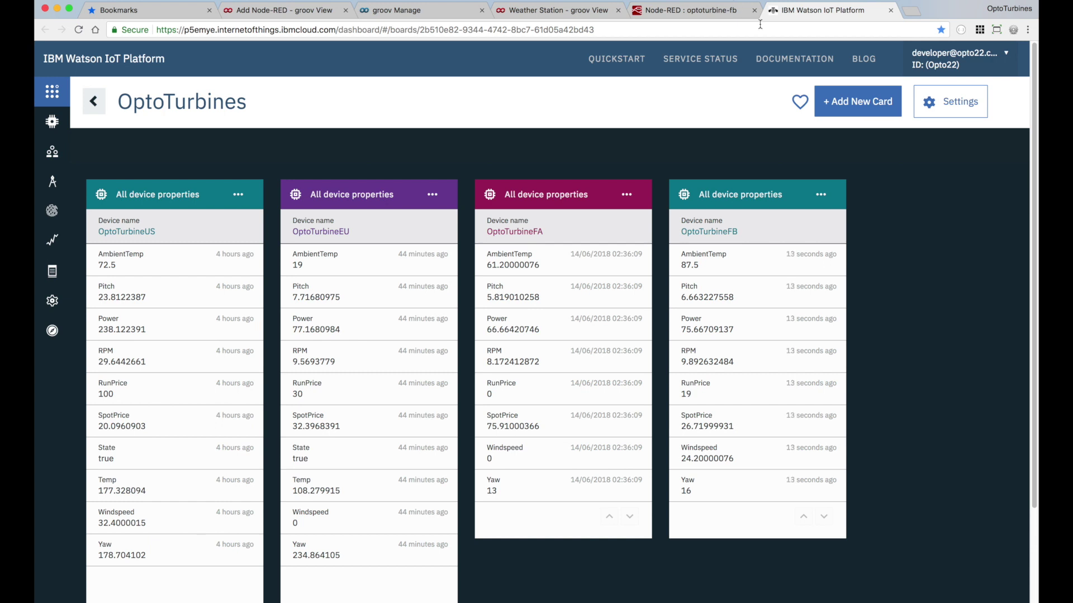
pyautogui.click(891, 11)
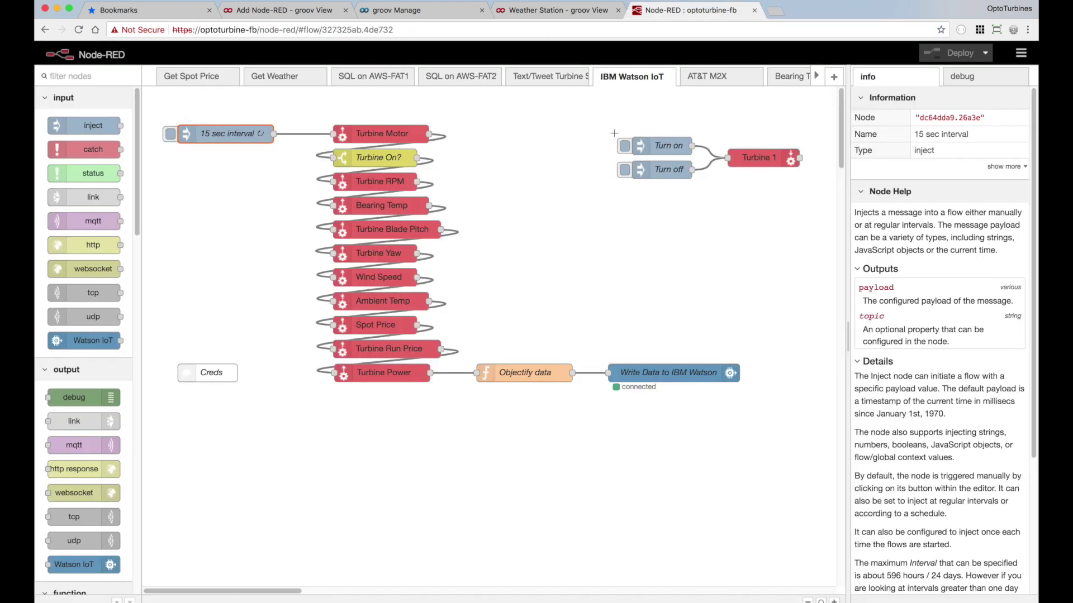
# - Close the Node-RED and Weather Station tabs and go back to the Add Node-RED page
pyautogui.click(754, 11)
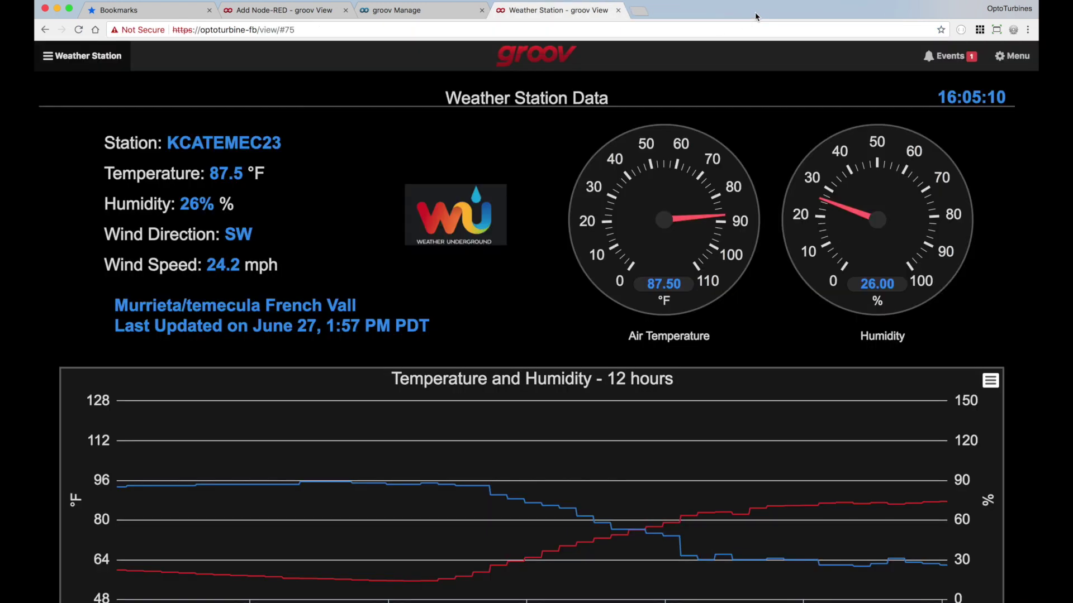
pyautogui.click(618, 10)
pyautogui.click(300, 12)
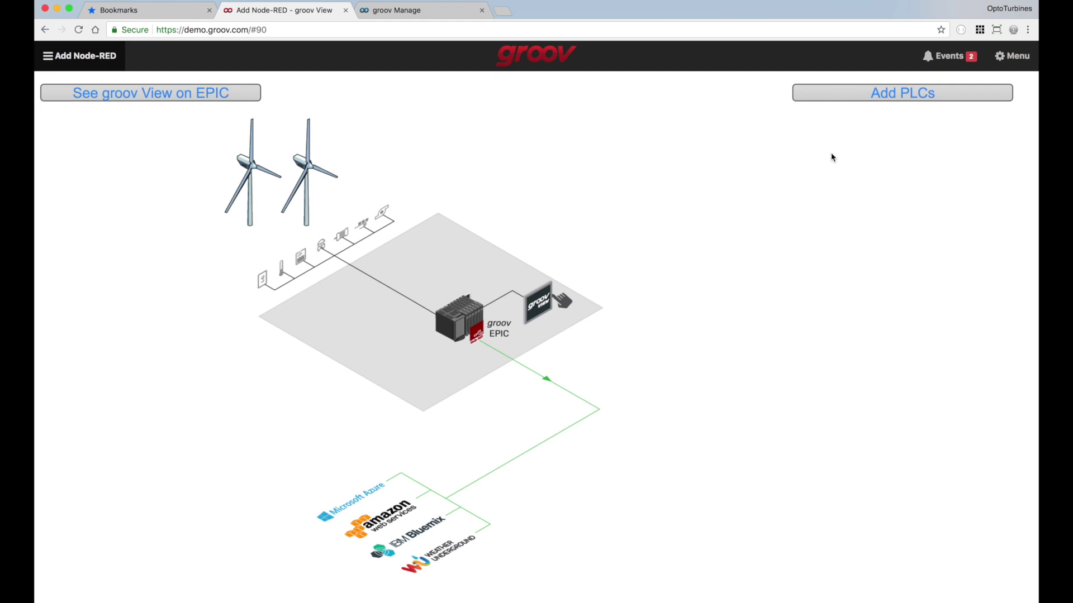
# - Move on to the Add PLCs page showing PLCs and MQTT transmission added to the EPIC
pyautogui.click(935, 93)
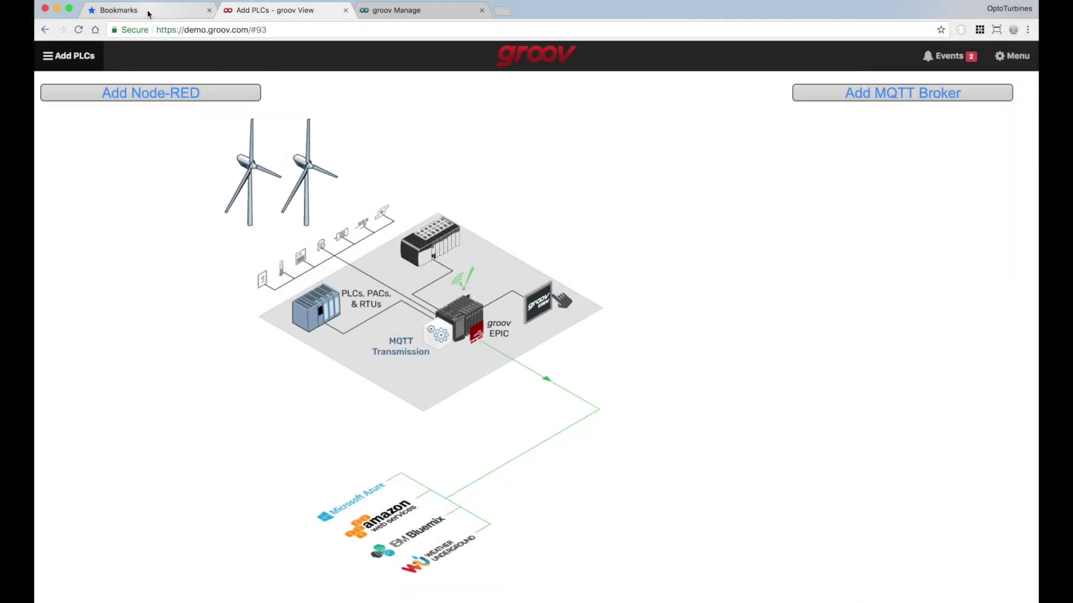
pyautogui.click(149, 14)
# - Open the Ignition OptoTurbine-FB gateway bookmark and sign in with the demo username and password
pyautogui.doubleClick(402, 300)
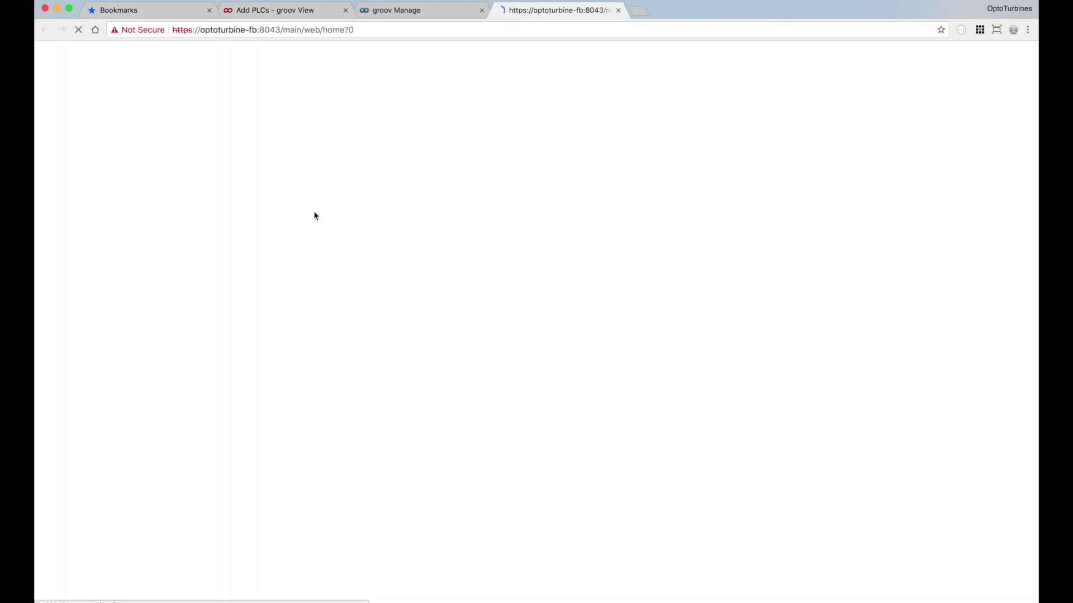
pyautogui.moveTo(199, 30); pyautogui.dragTo(256, 31)
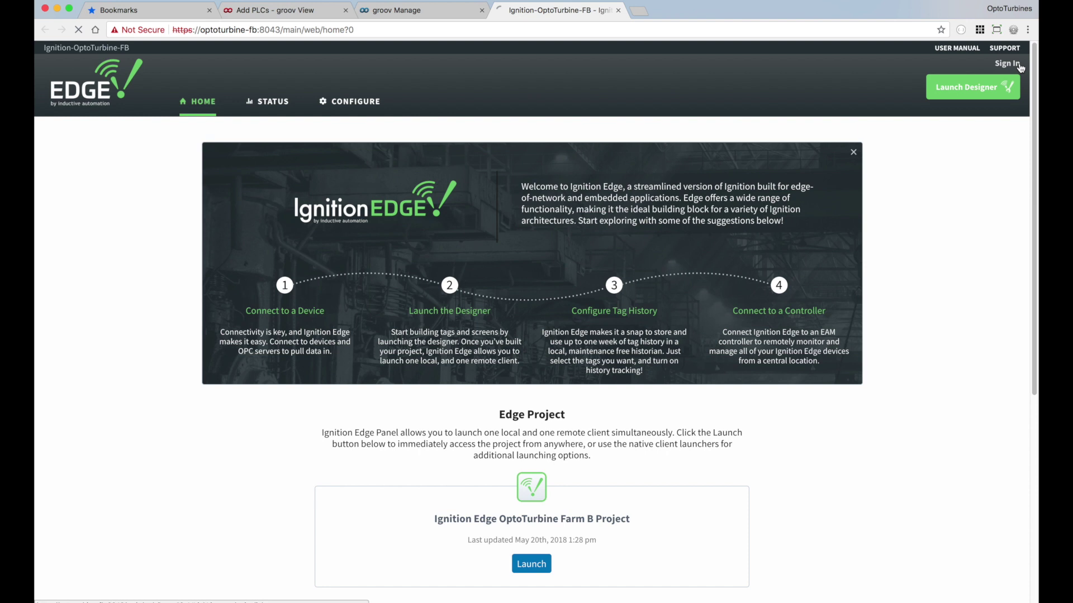
pyautogui.click(1006, 65)
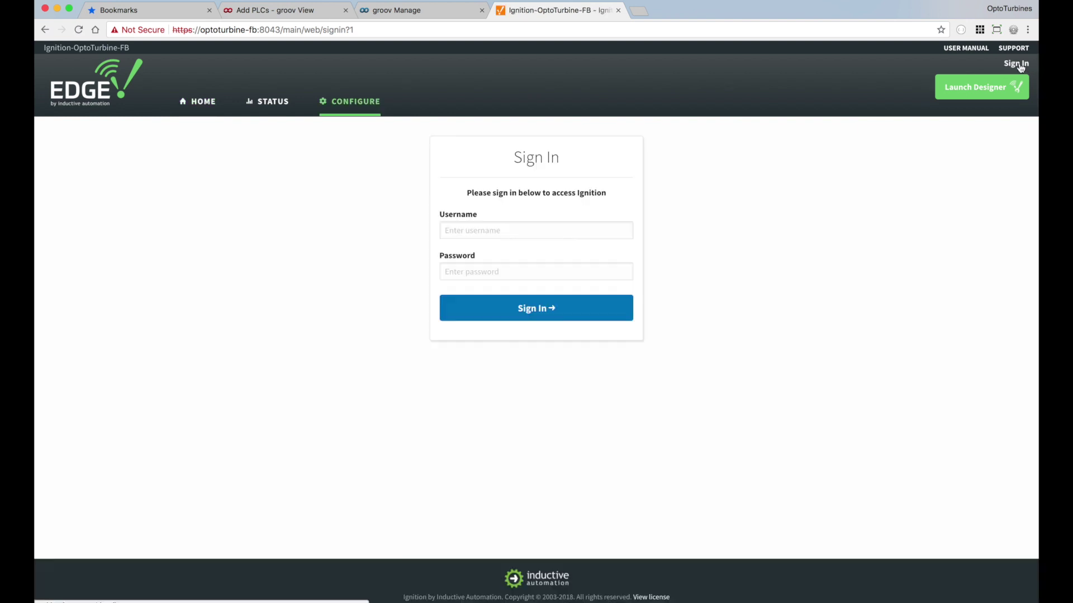
pyautogui.click(494, 232)
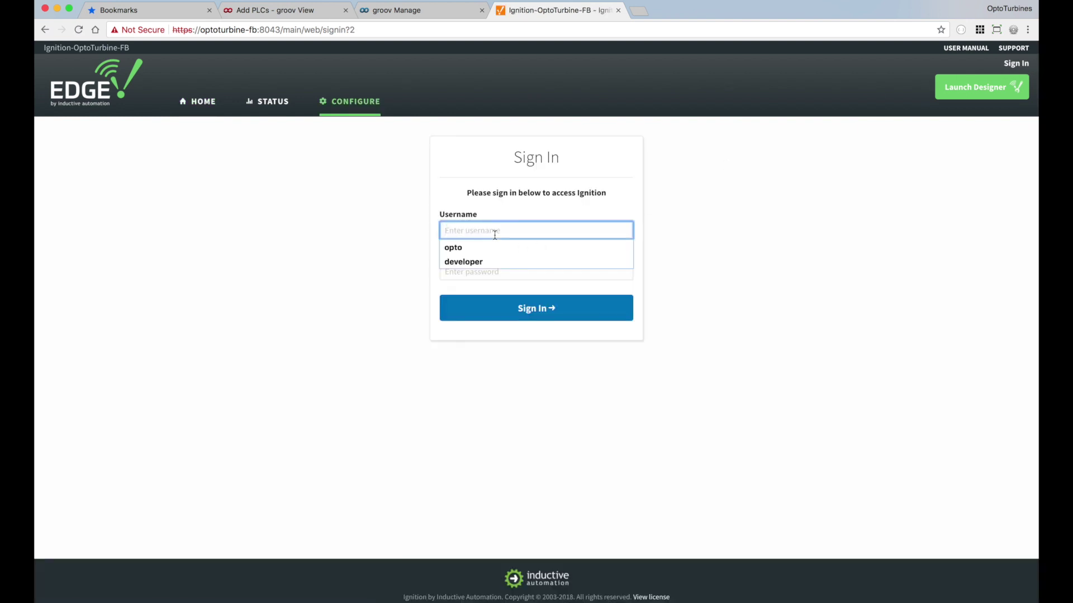
pyautogui.write('opto')
pyautogui.press('Tab')
pyautogui.write('o')
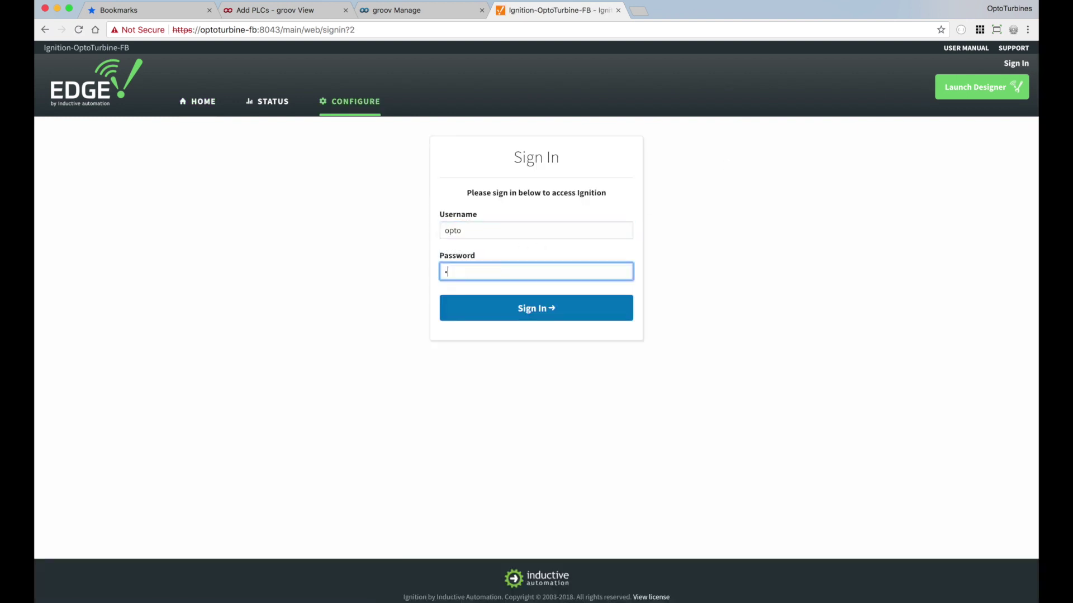
pyautogui.write('pto22')
pyautogui.press('Return')
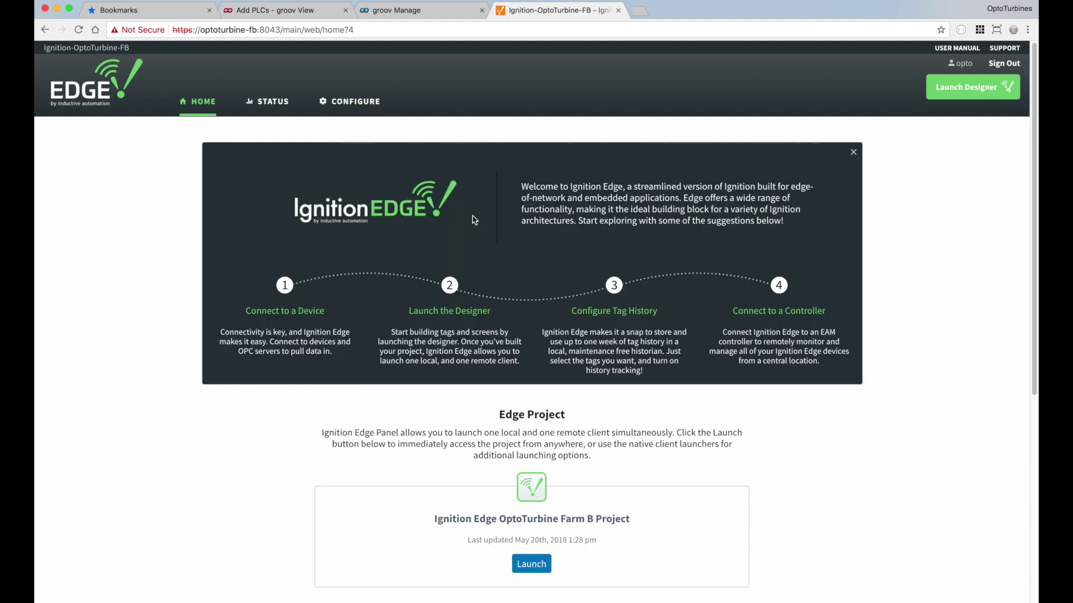
# - Go to the gateway's Configure section and open the Devices list
pyautogui.click(350, 103)
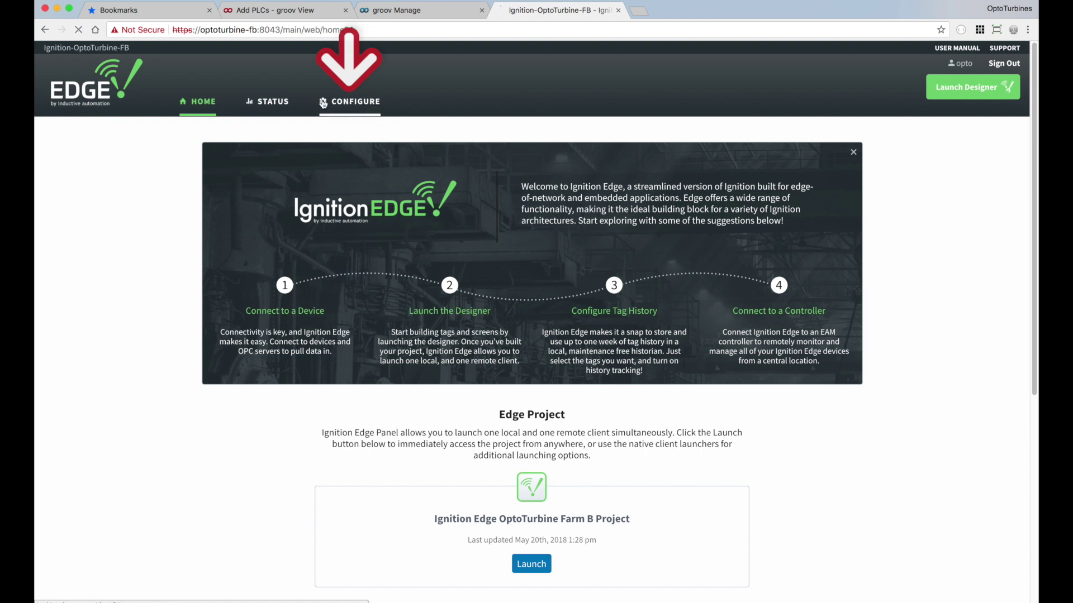
pyautogui.scroll(-2, 87, 225)
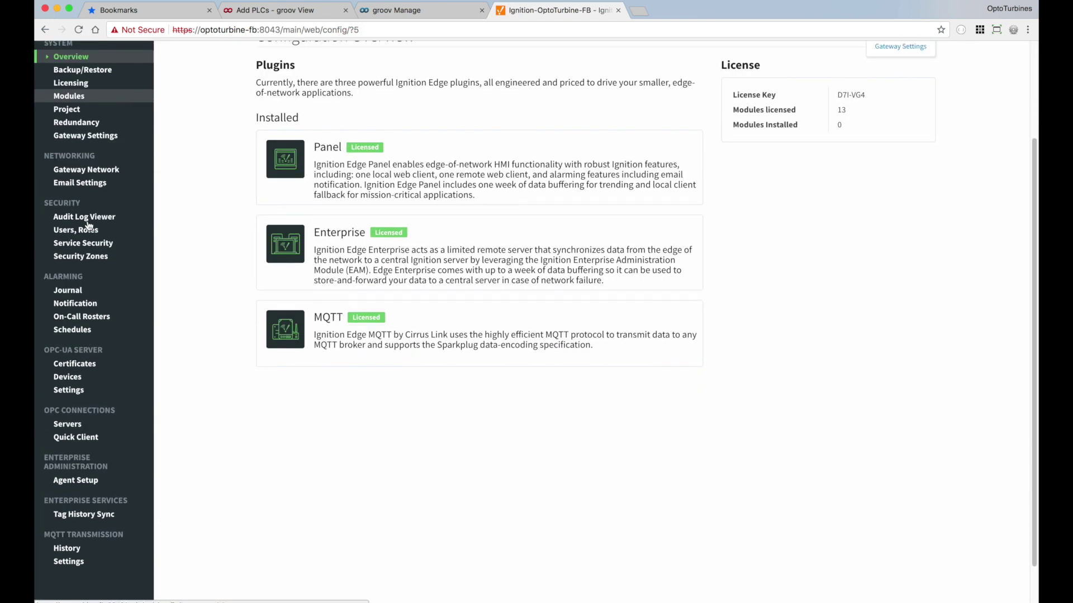
pyautogui.scroll(-2, 88, 225)
pyautogui.click(75, 327)
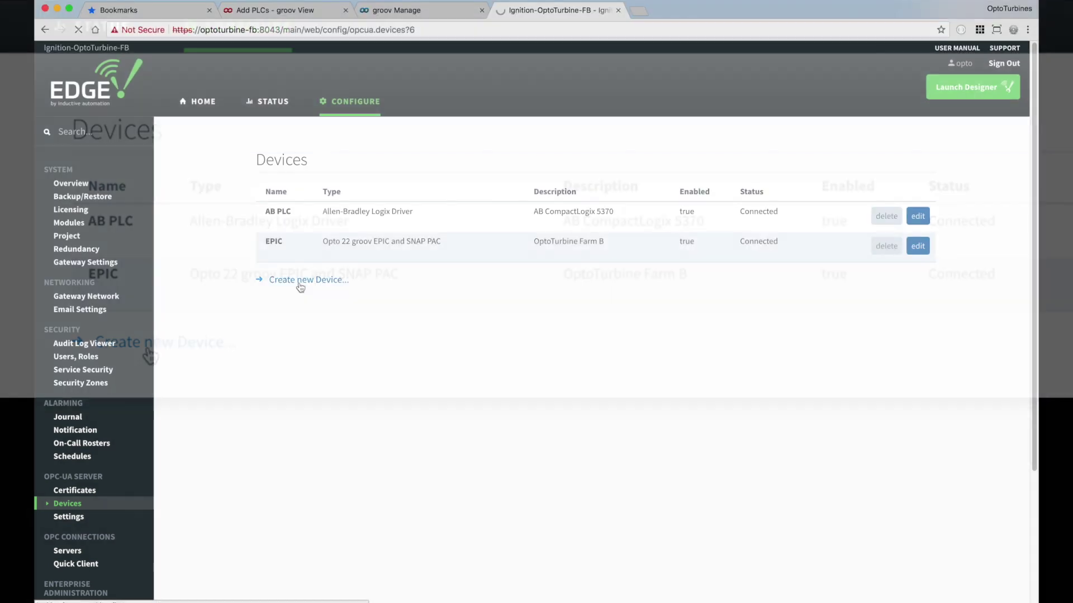
# - Browse the available driver types for a new device, then return to the Devices list
pyautogui.click(300, 286)
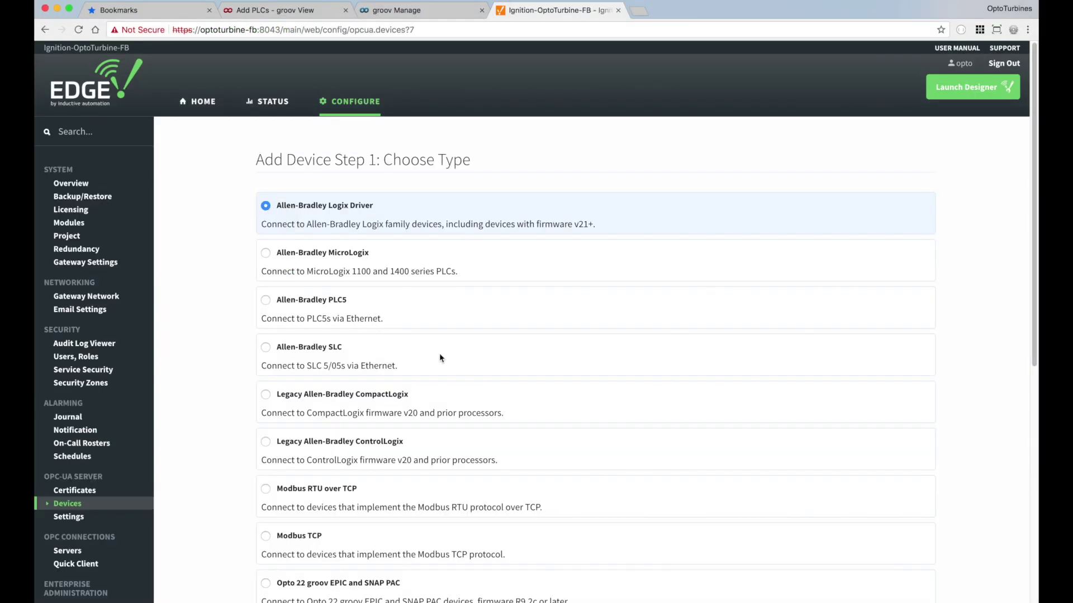
pyautogui.scroll(-5, 554, 393)
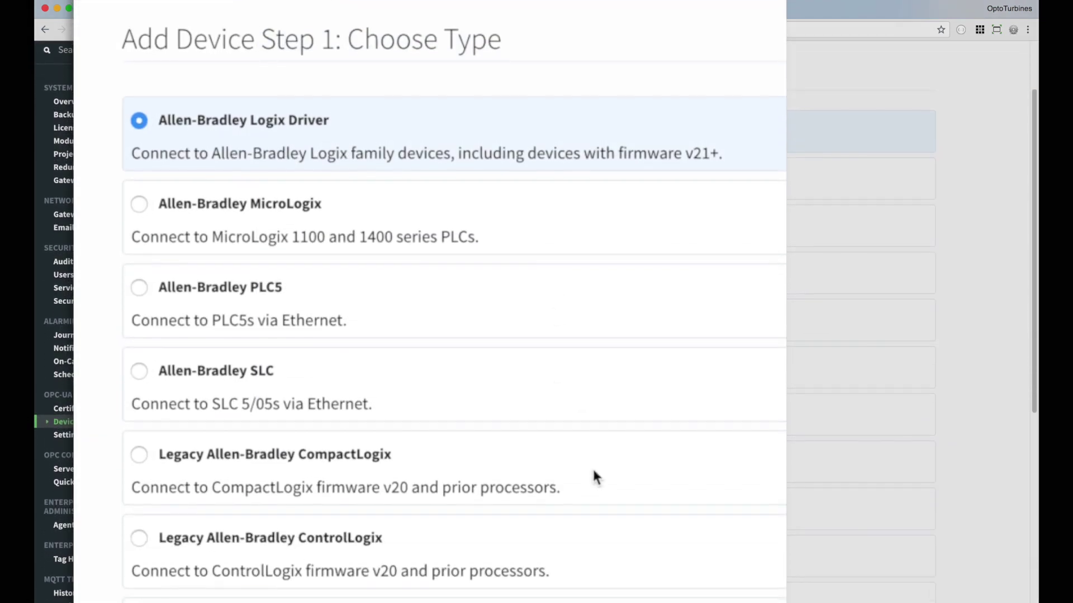
pyautogui.scroll(-6, 592, 471)
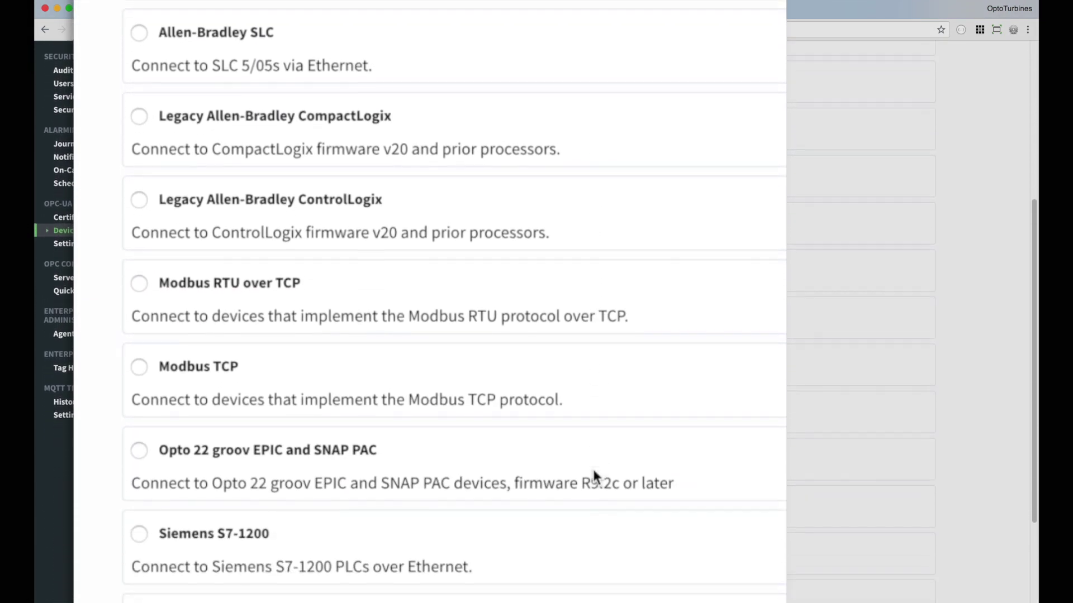
pyautogui.scroll(-2, 593, 471)
pyautogui.scroll(10, 593, 471)
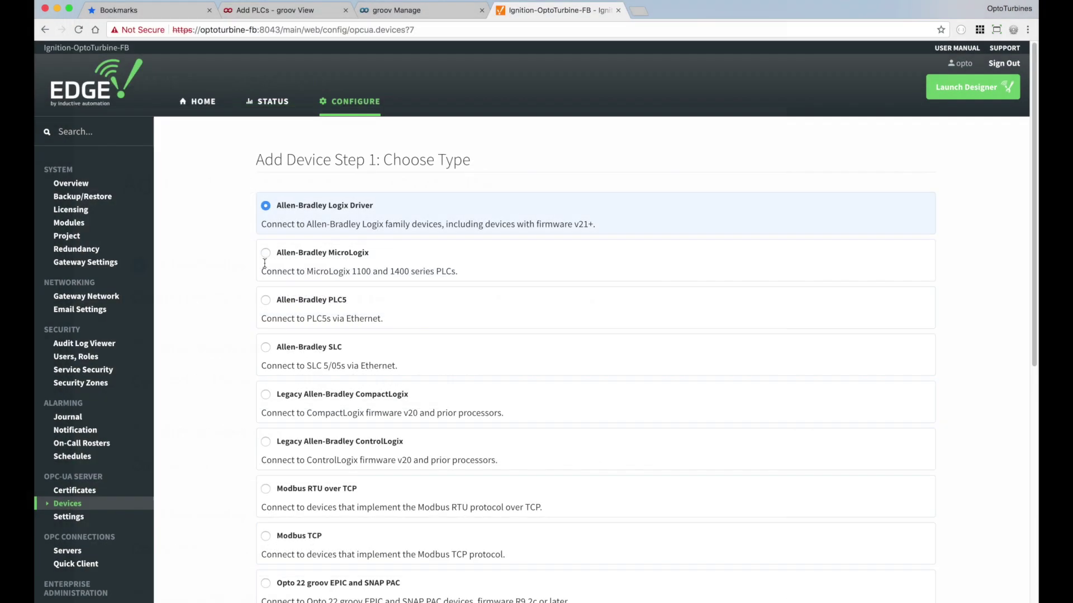
pyautogui.click(68, 507)
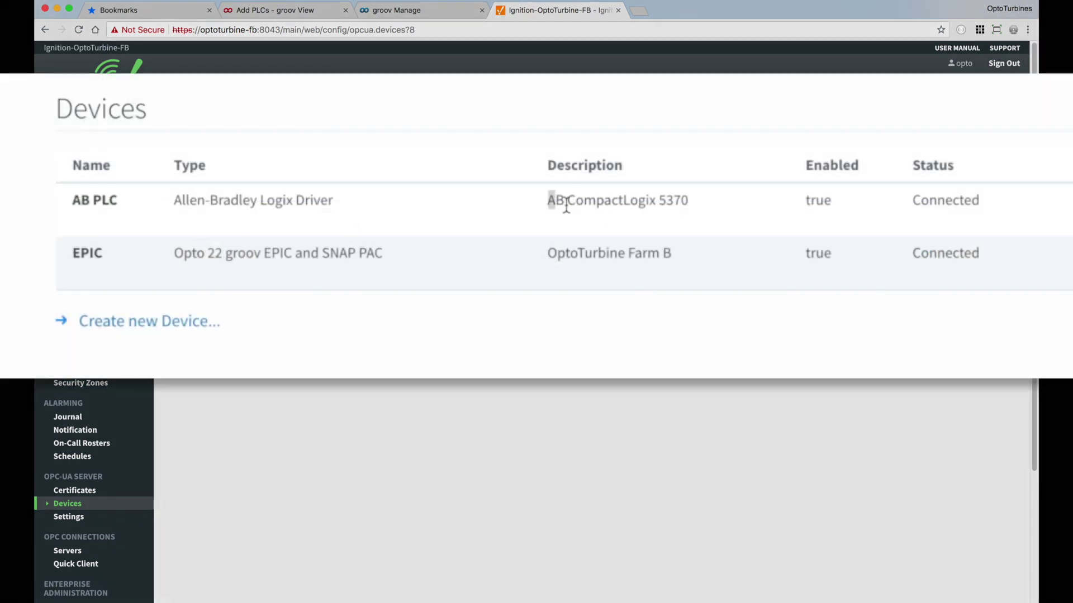
pyautogui.moveTo(549, 200); pyautogui.dragTo(707, 201)
pyautogui.click(785, 208)
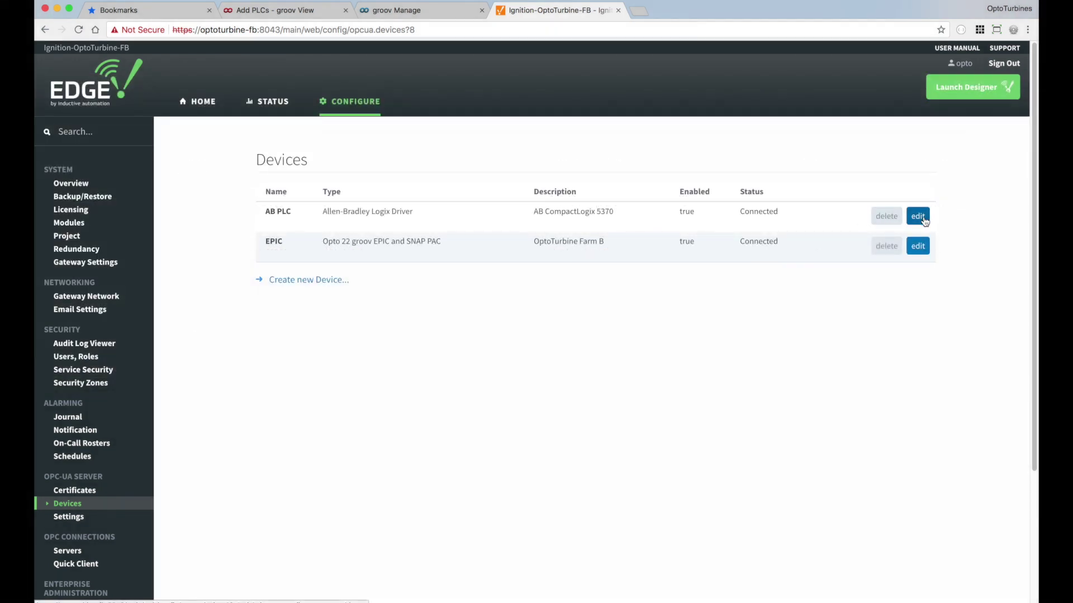
pyautogui.click(923, 220)
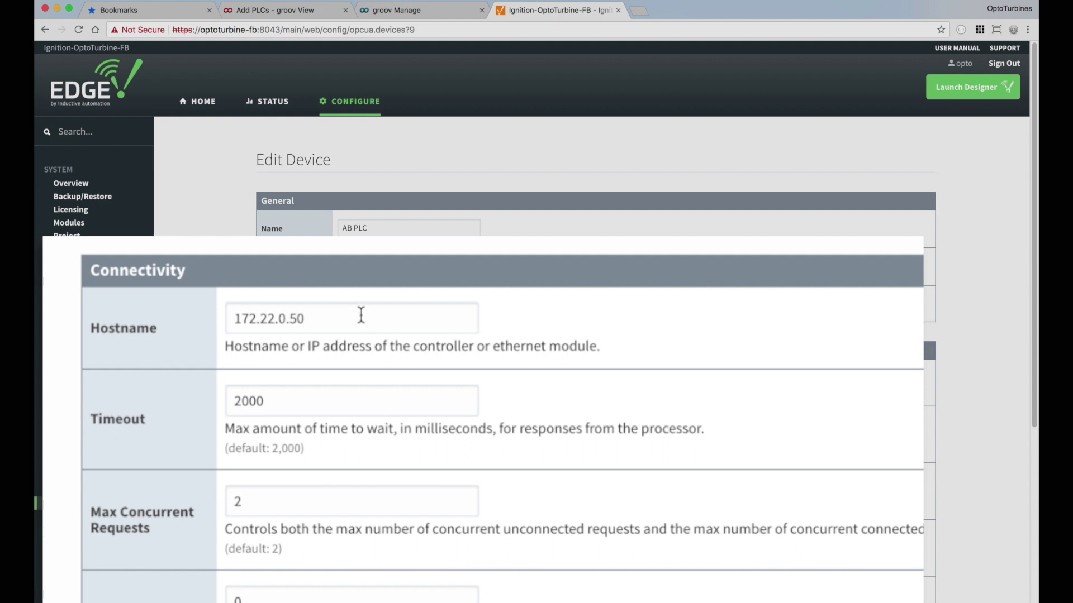
pyautogui.click(373, 319)
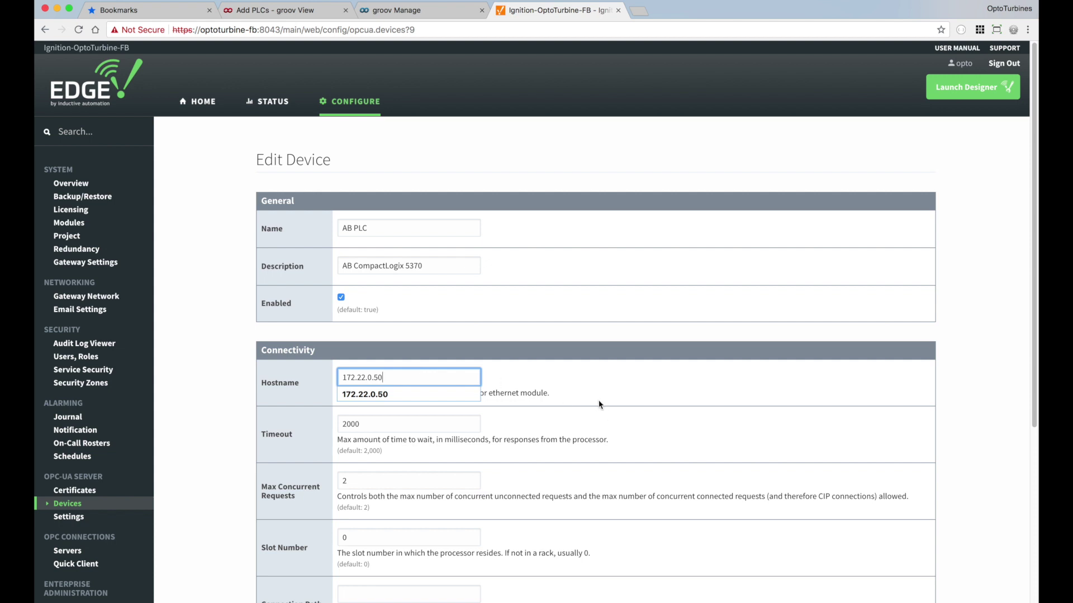
pyautogui.click(583, 387)
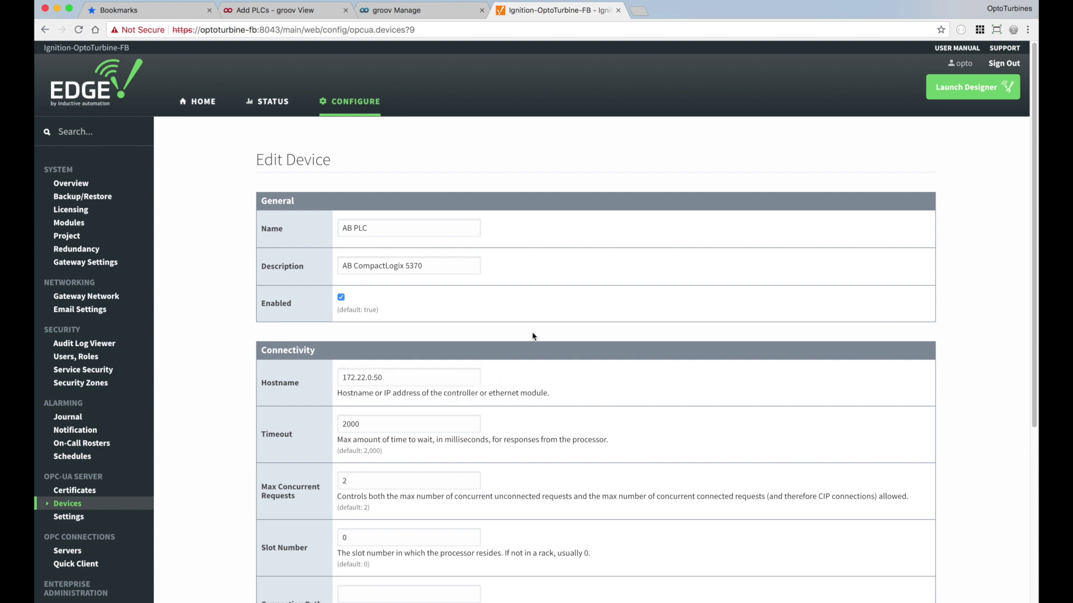
pyautogui.click(67, 503)
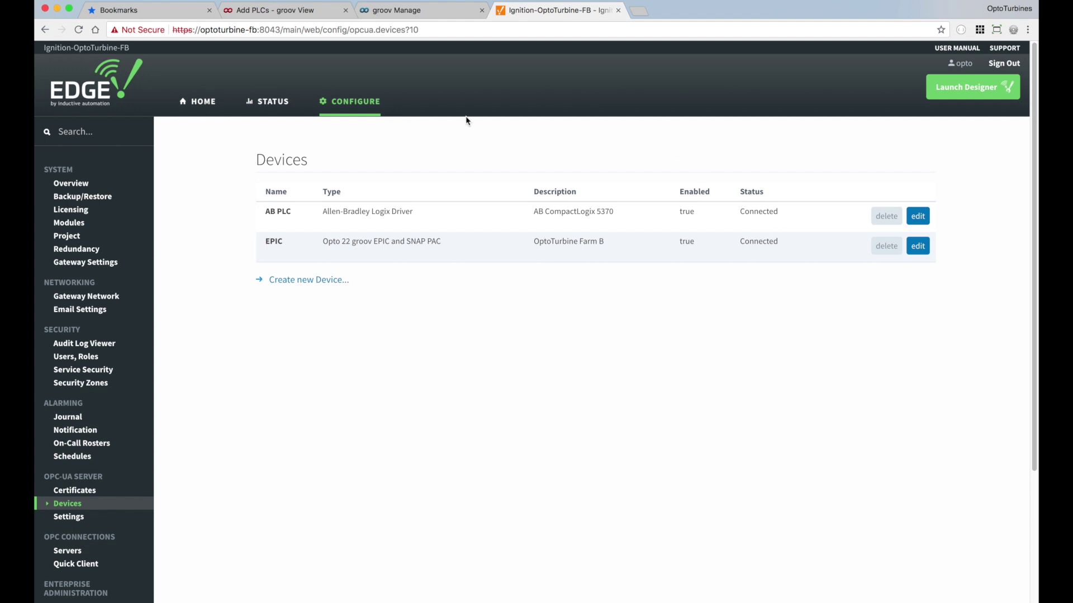
# - Switch to the 'Add PLCs - groov View' page showing PLCs feeding groov EPIC via MQTT
pyautogui.click(295, 12)
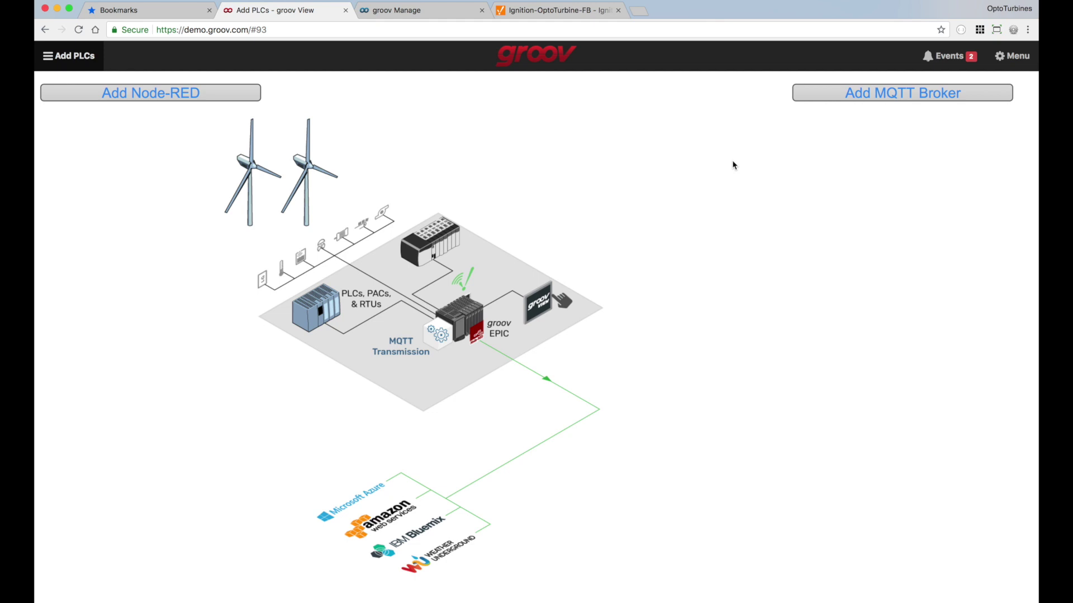
# - Advance the diagram to the Add MQTT Broker step, then return to the Ignition Edge gateway
pyautogui.click(876, 94)
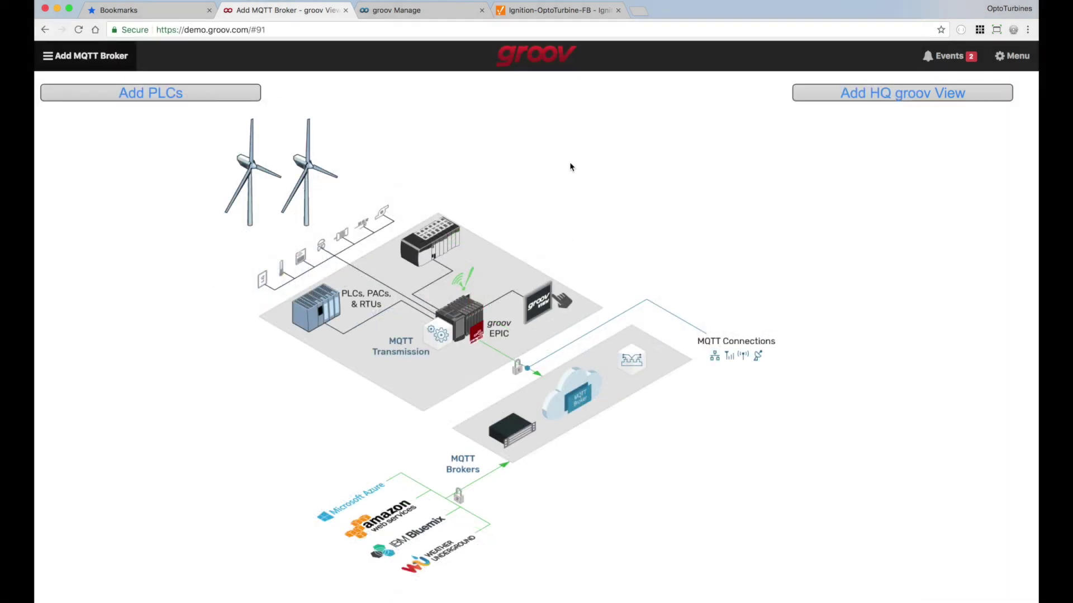
pyautogui.click(565, 13)
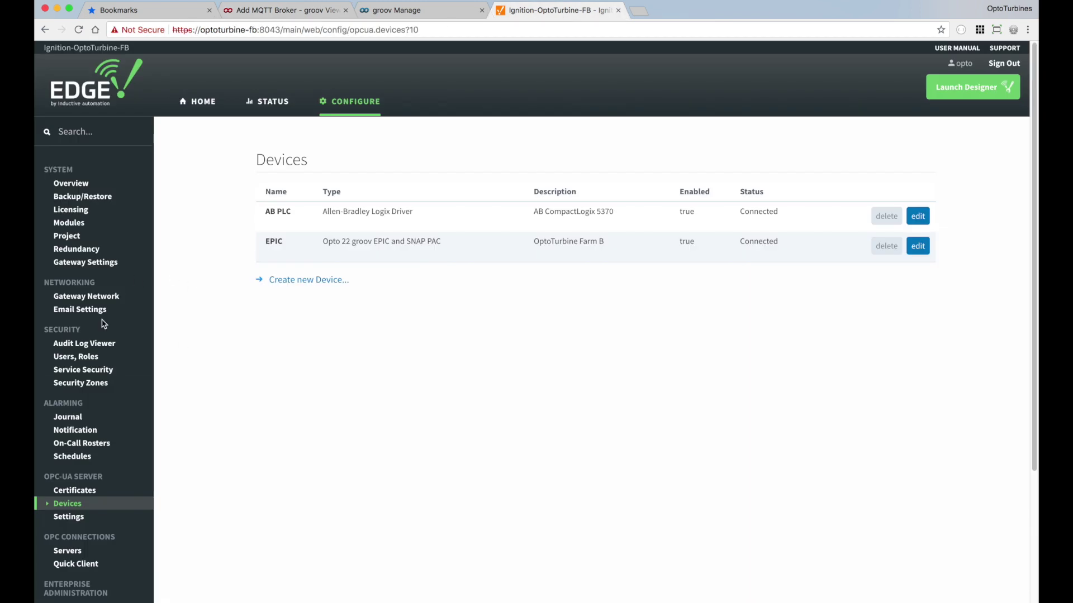
# - Show the Chariot.groov server under MQTT Transmission's Servers, then return to groov View's broker diagram
pyautogui.scroll(-5, 103, 324)
pyautogui.scroll(-2, 104, 324)
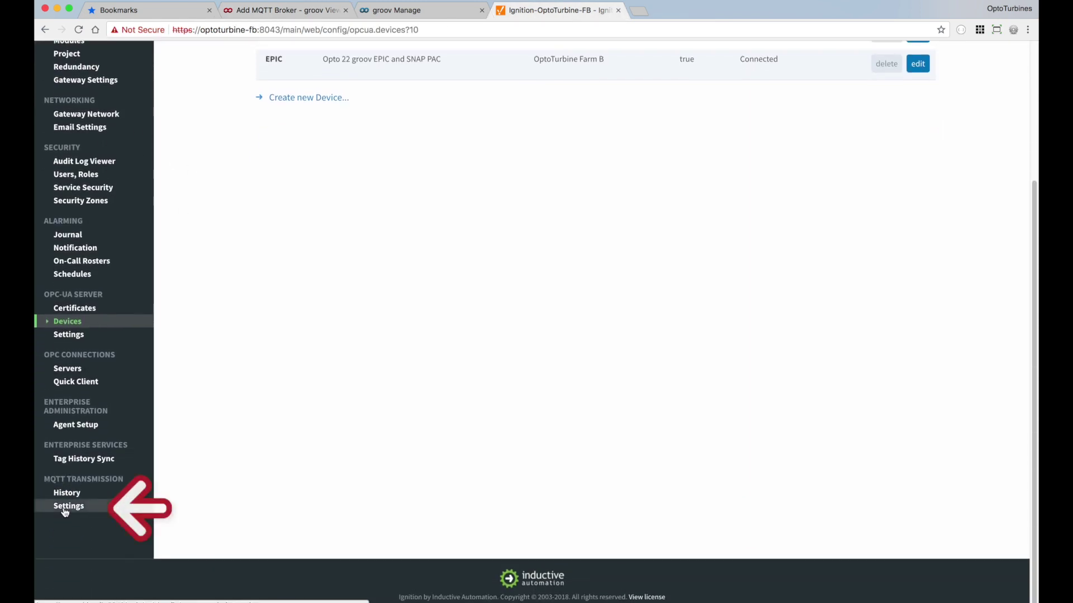
pyautogui.click(65, 512)
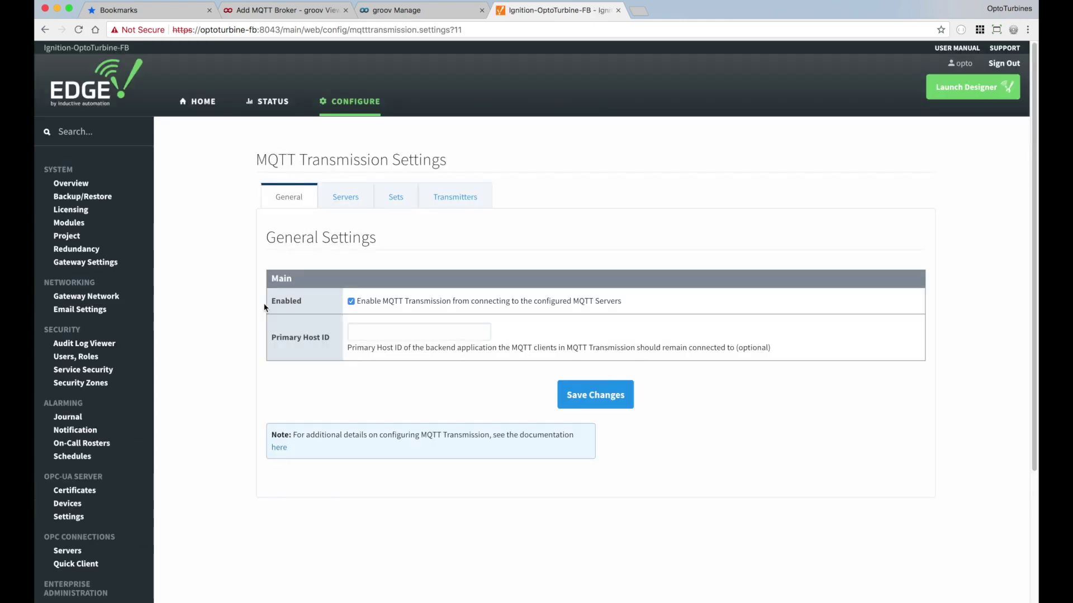
pyautogui.click(351, 200)
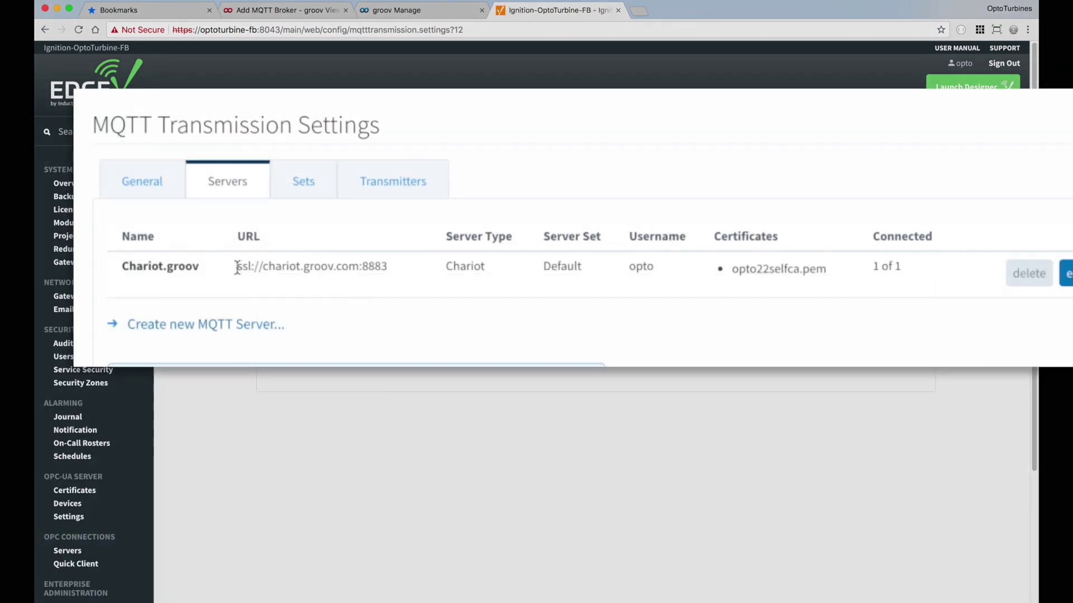
pyautogui.moveTo(236, 267); pyautogui.dragTo(398, 271)
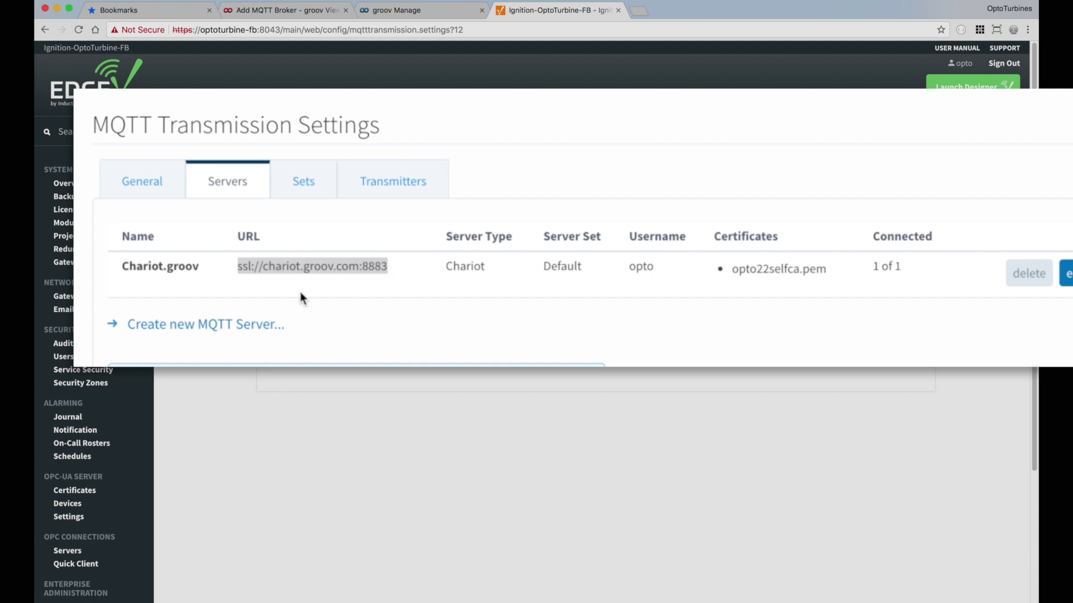
pyautogui.click(370, 284)
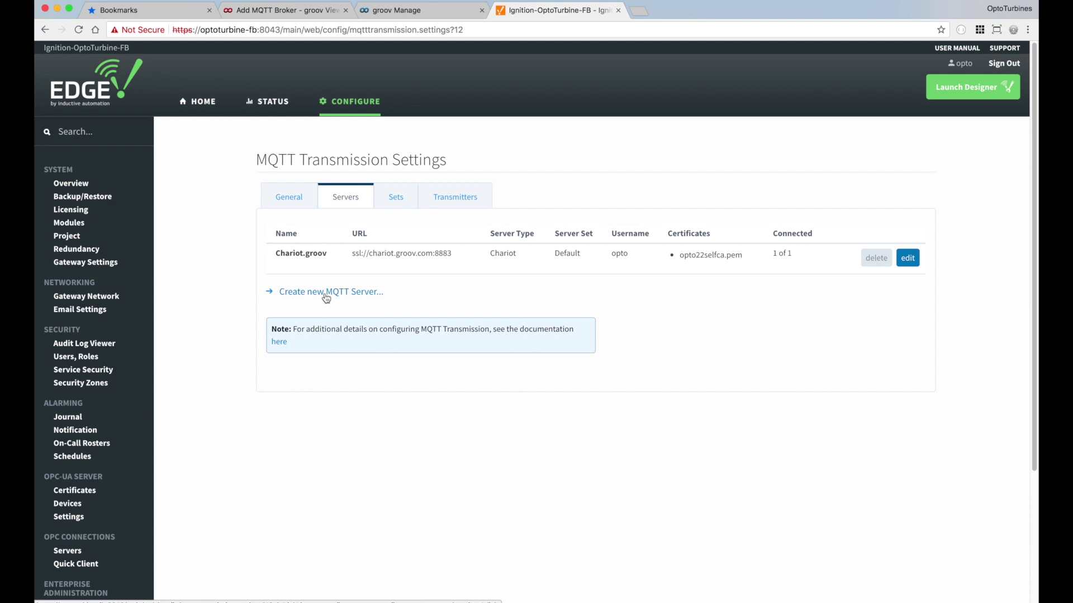
pyautogui.click(285, 12)
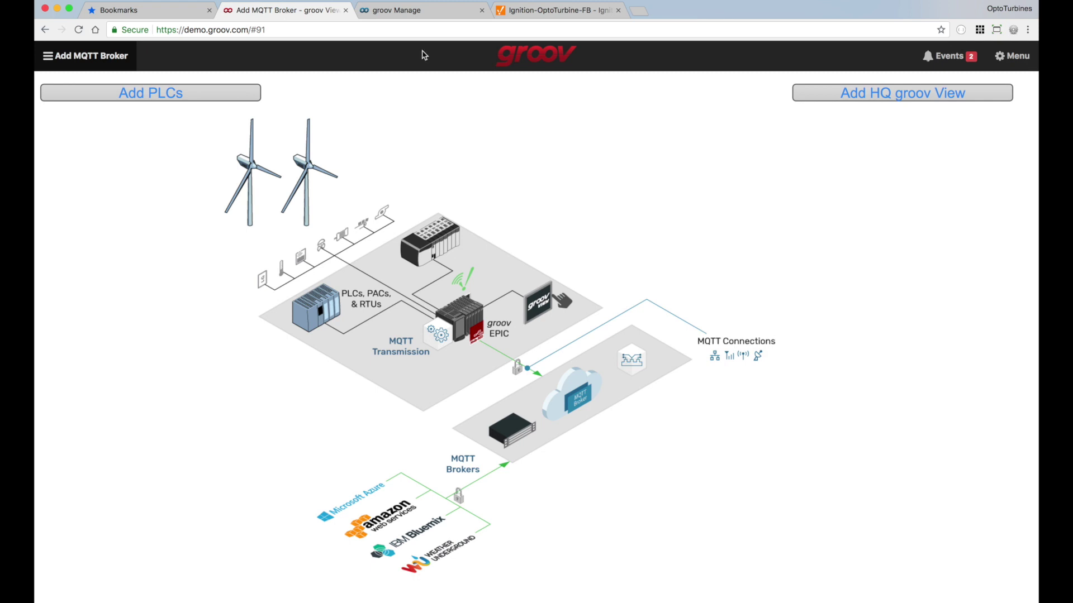
# - Advance to the Add HQ groov View step and highlight the demo.groov.com address
pyautogui.click(867, 96)
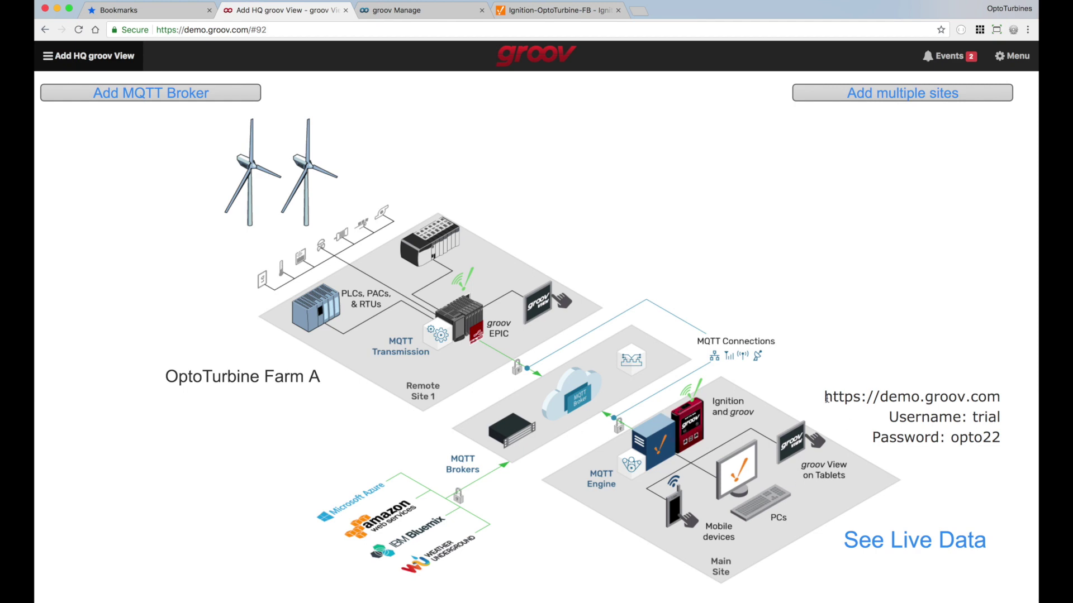
pyautogui.moveTo(826, 398); pyautogui.dragTo(999, 398)
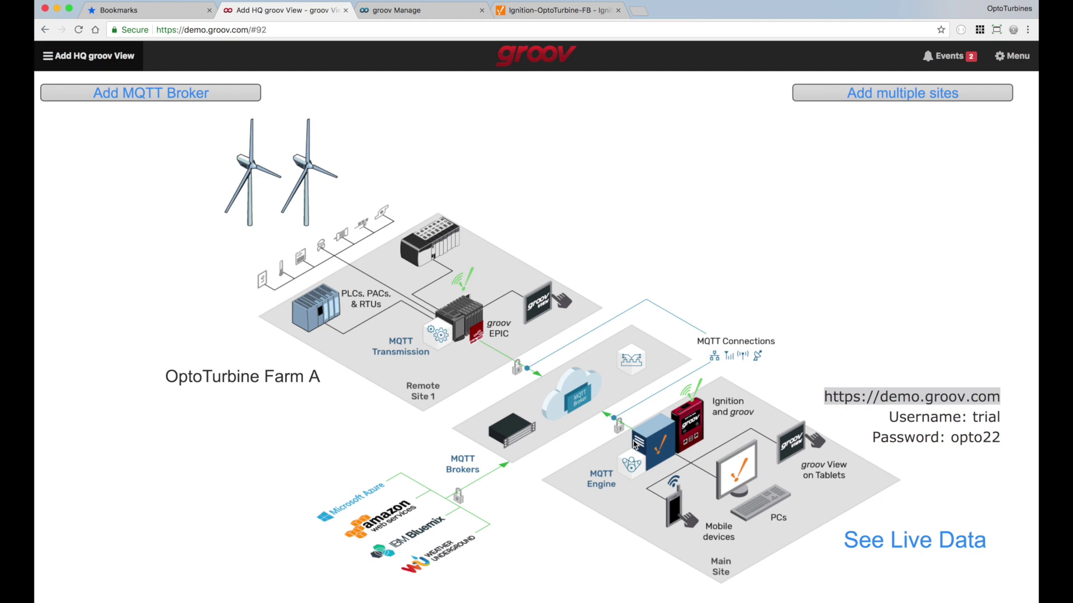
pyautogui.click(891, 541)
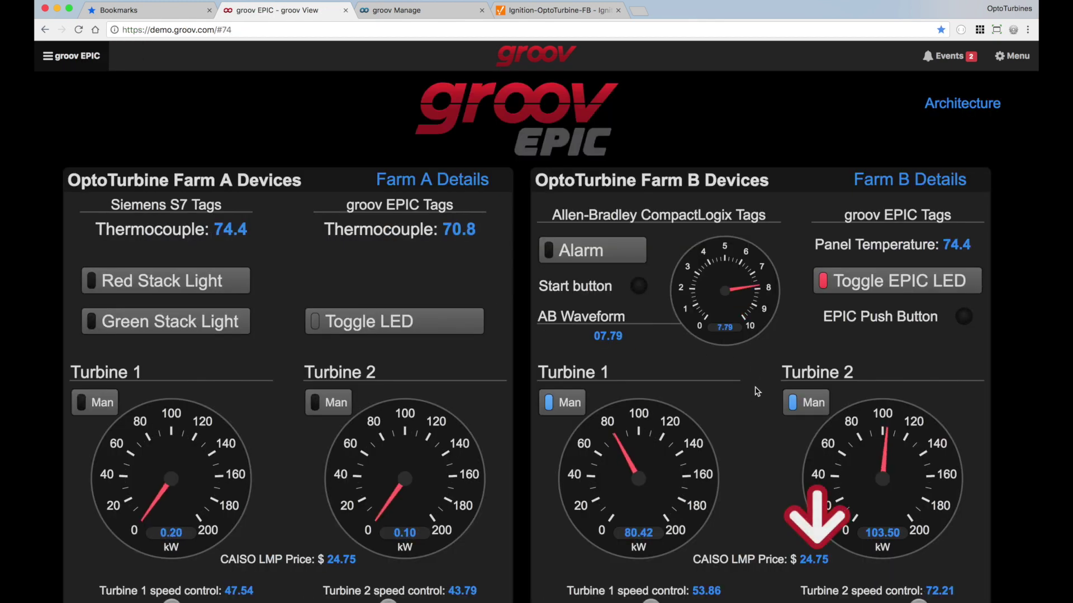
pyautogui.scroll(-1, 801, 560)
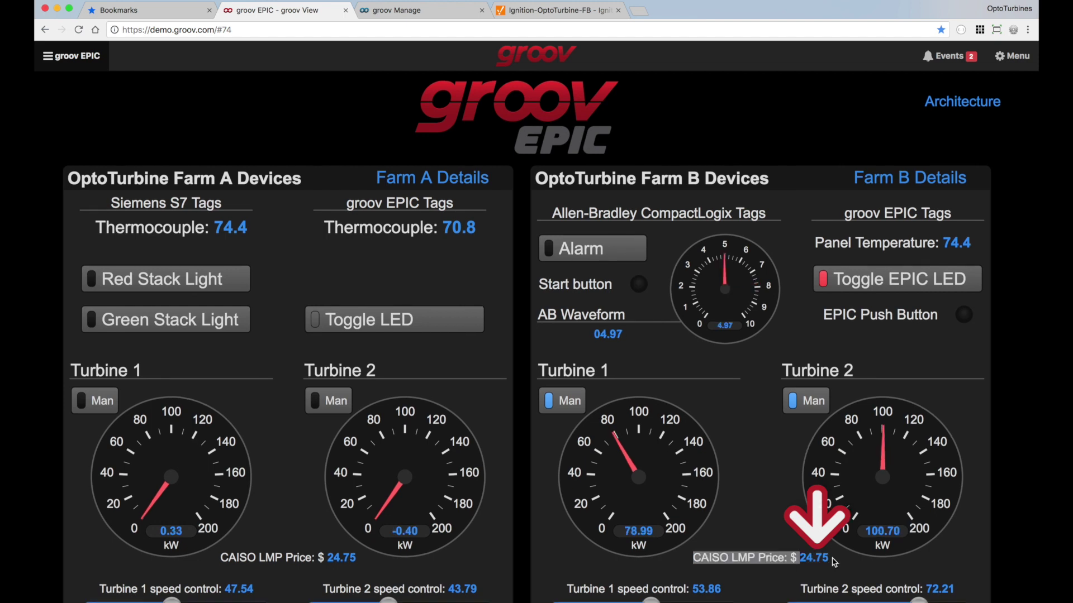
pyautogui.doubleClick(814, 558)
pyautogui.click(592, 396)
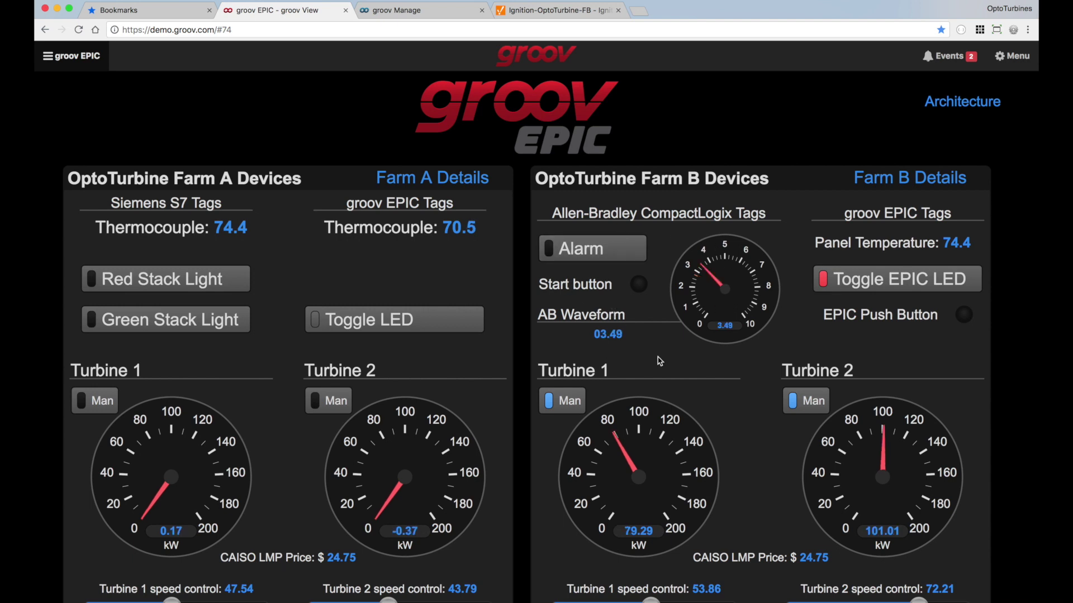
pyautogui.scroll(-5, 660, 362)
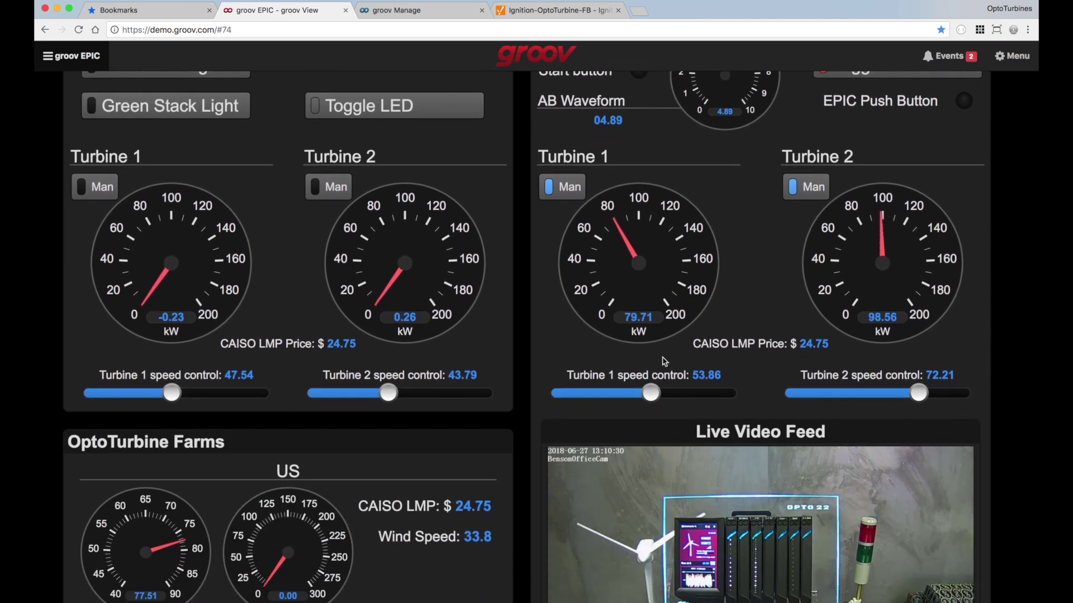
pyautogui.scroll(-3, 662, 359)
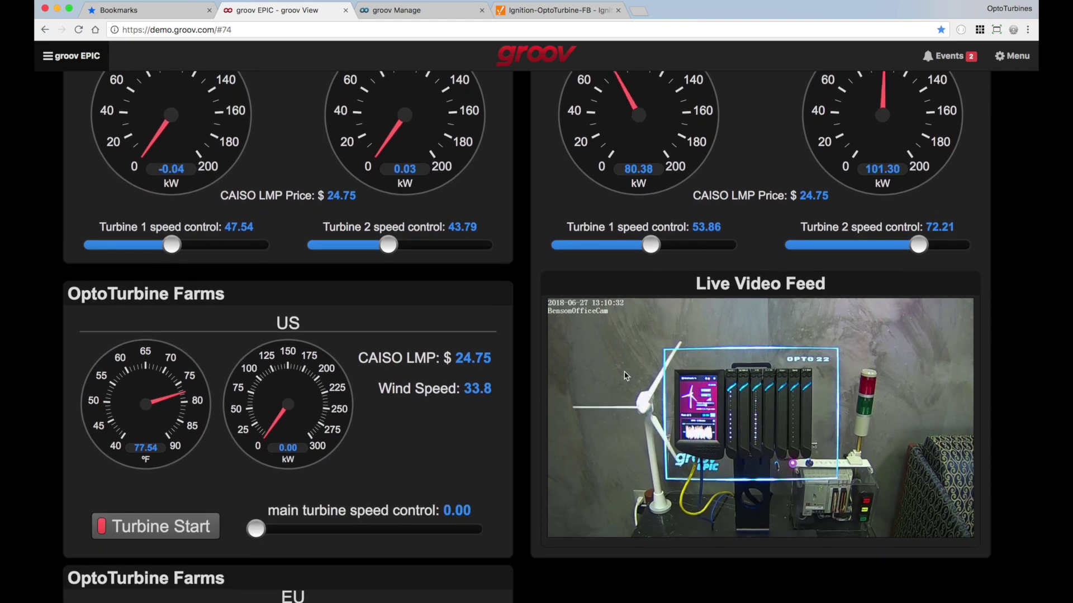
pyautogui.scroll(7, 626, 375)
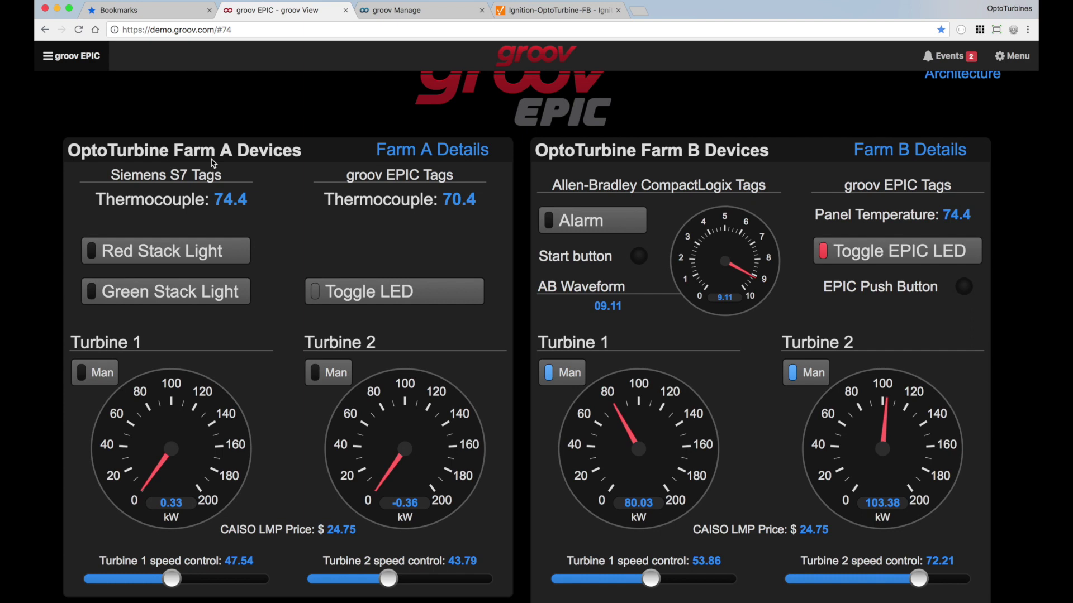
pyautogui.scroll(1, 213, 163)
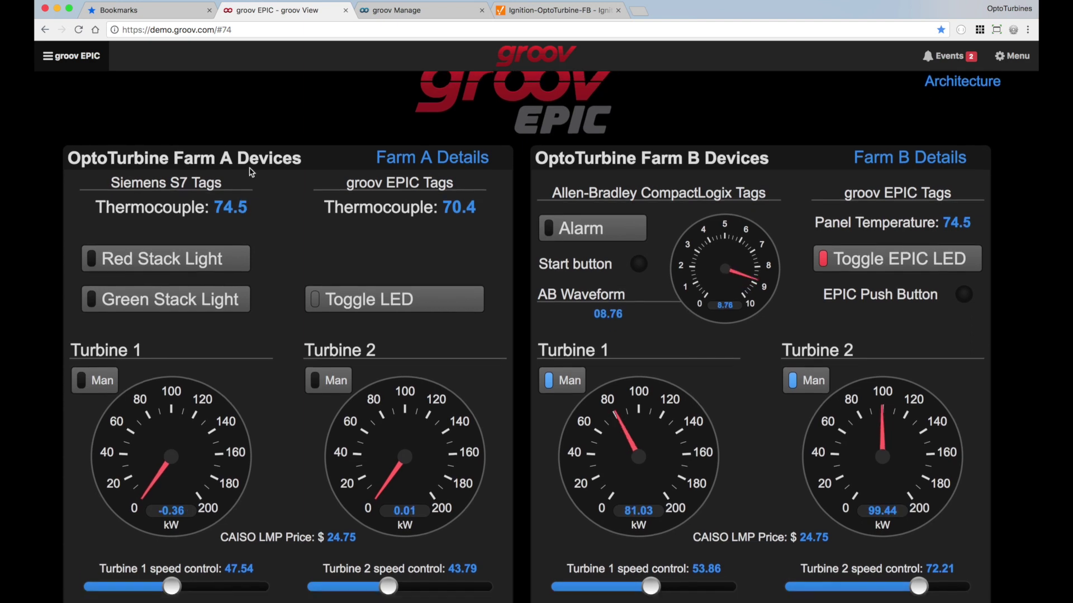
pyautogui.scroll(-9, 251, 172)
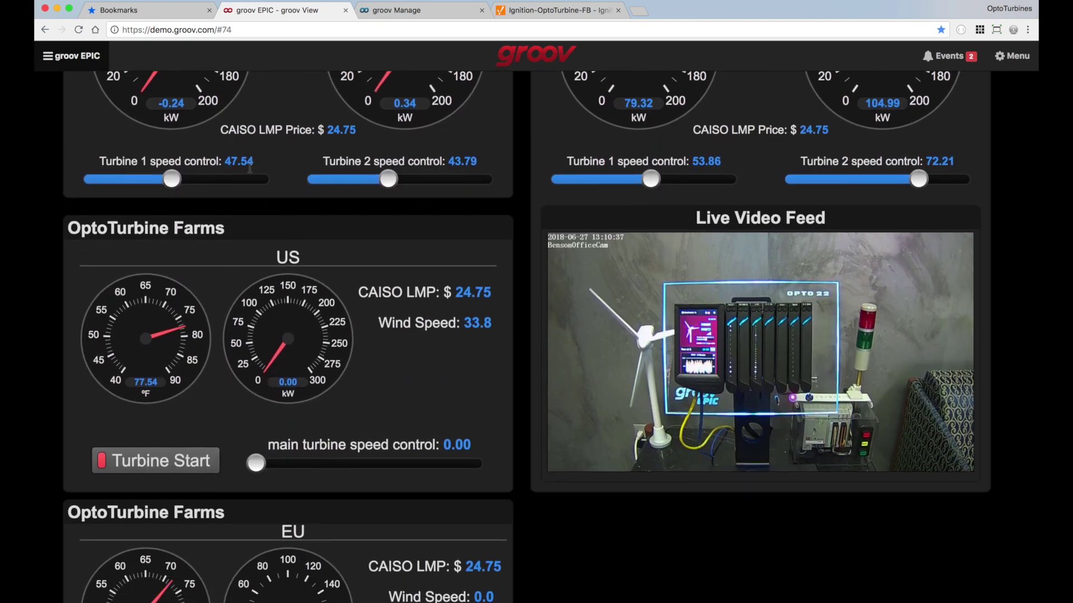
pyautogui.scroll(-5, 250, 167)
pyautogui.scroll(12, 250, 170)
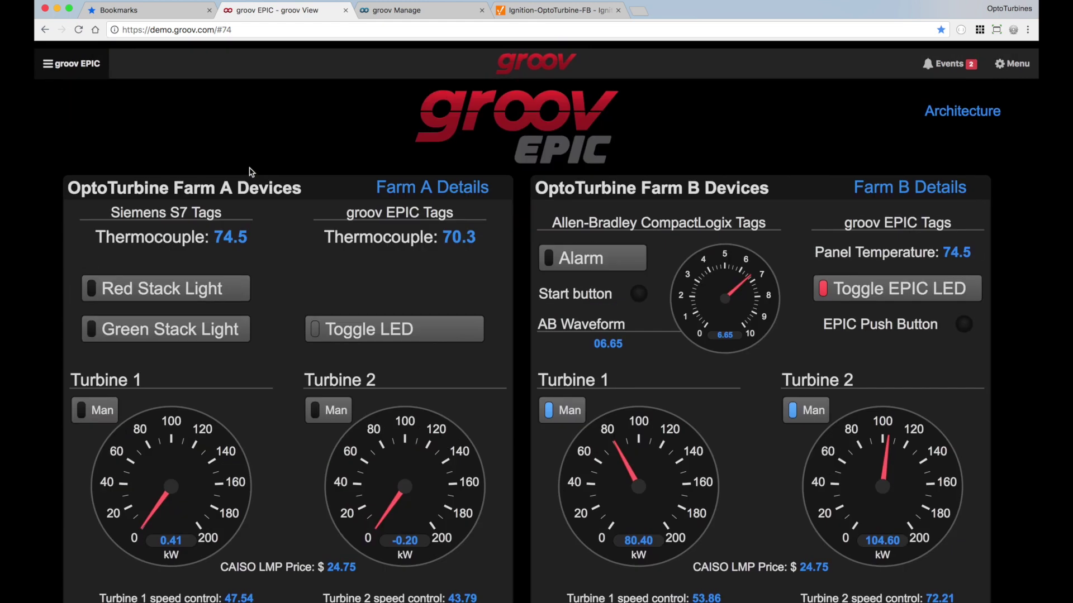
pyautogui.scroll(-1, 250, 172)
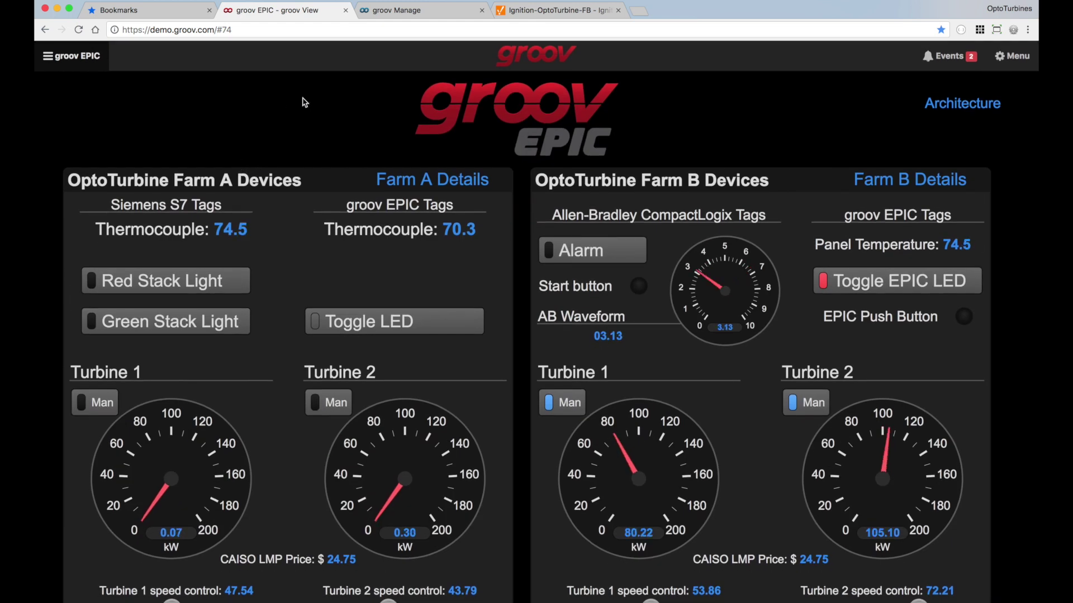
pyautogui.click(960, 111)
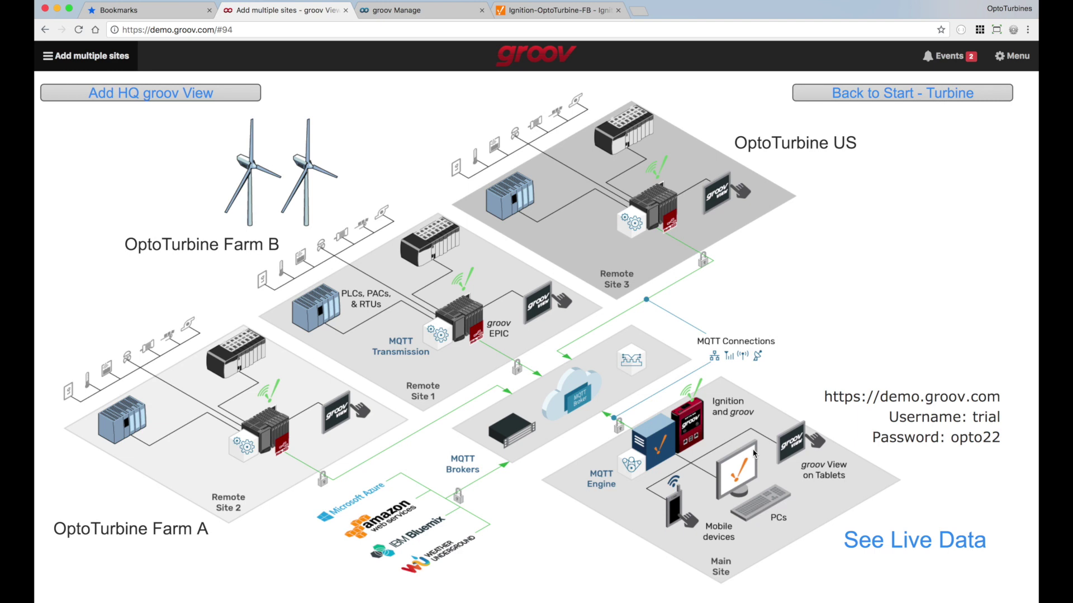
pyautogui.click(894, 550)
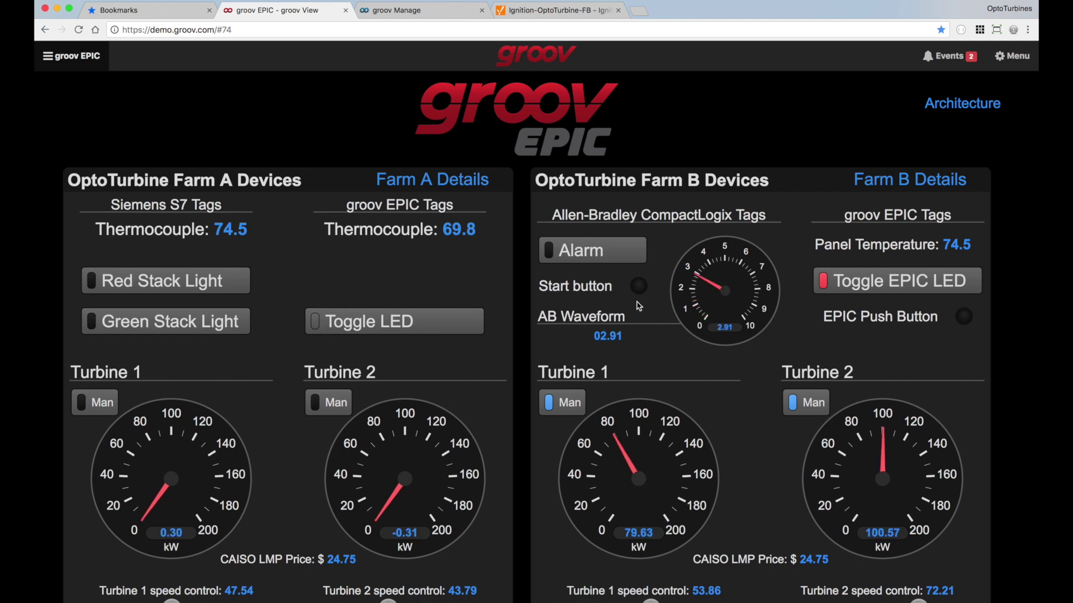
# - Switch on the Farm B Devices alarm so its indicator and the Red Stack Light turn red
pyautogui.scroll(-3, 674, 234)
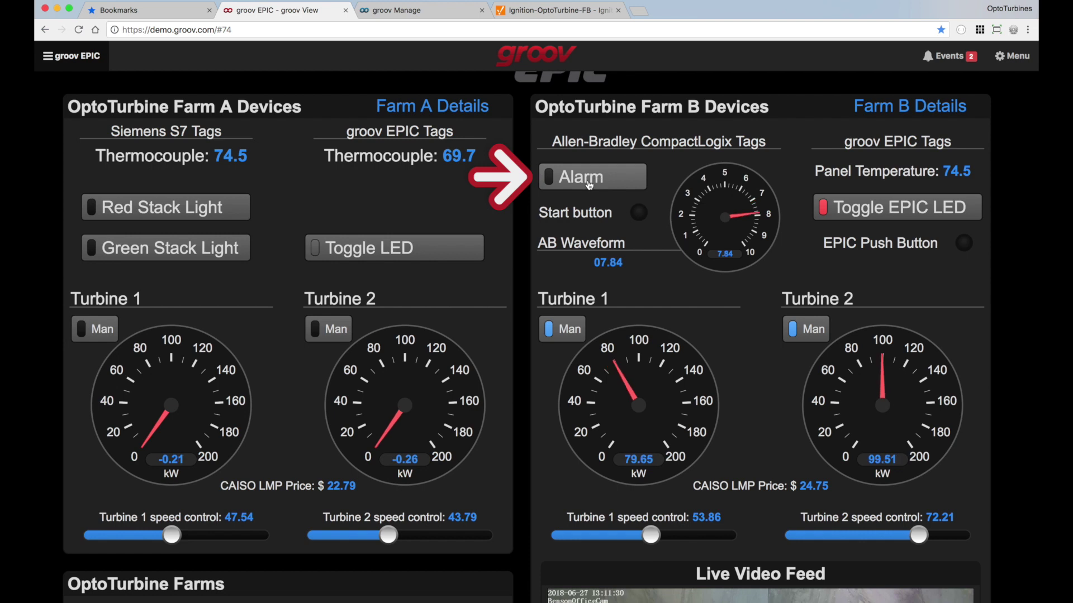
pyautogui.scroll(-1, 589, 185)
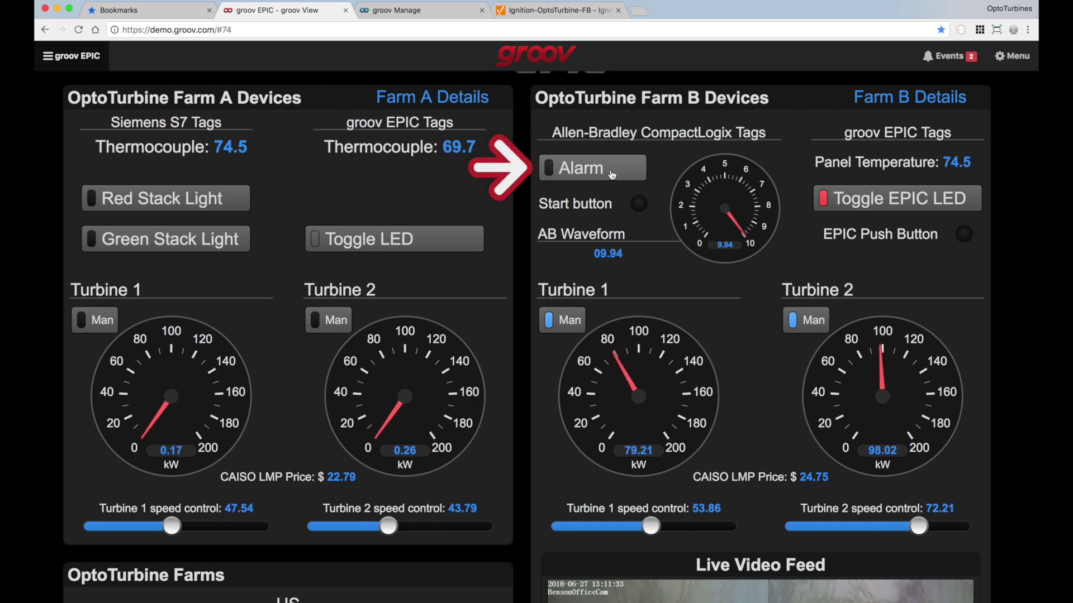
pyautogui.scroll(-5, 612, 175)
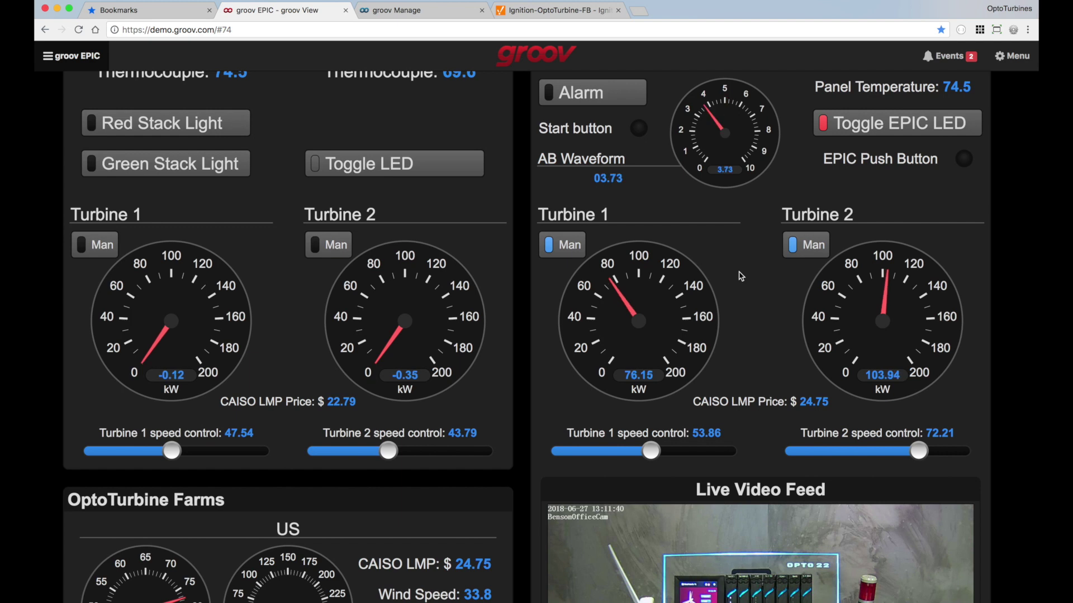
pyautogui.scroll(-5, 741, 276)
pyautogui.scroll(-2, 741, 276)
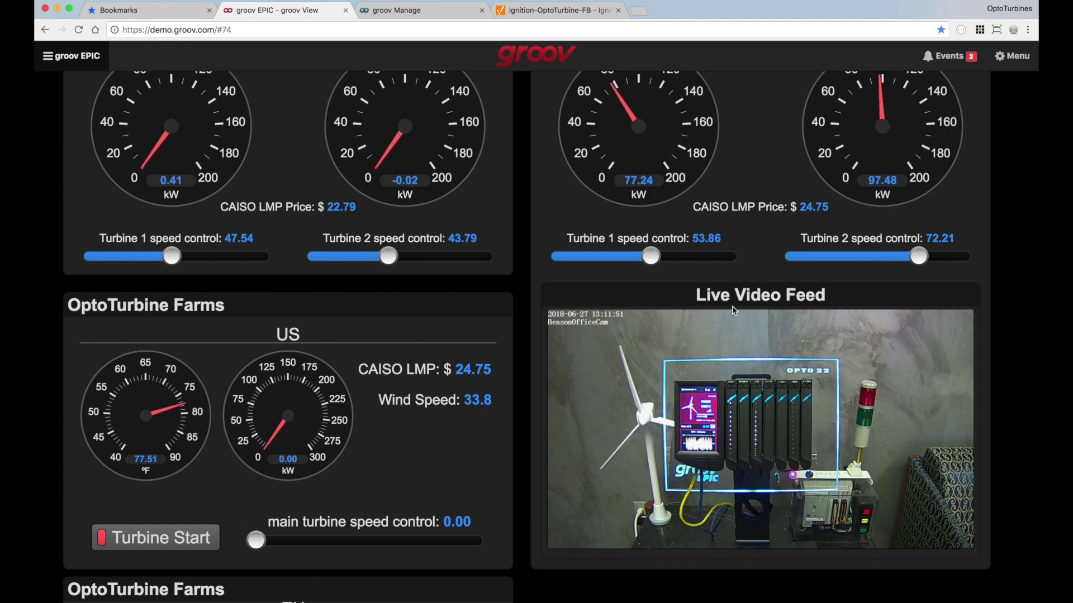
pyautogui.scroll(3, 731, 282)
pyautogui.scroll(2, 731, 283)
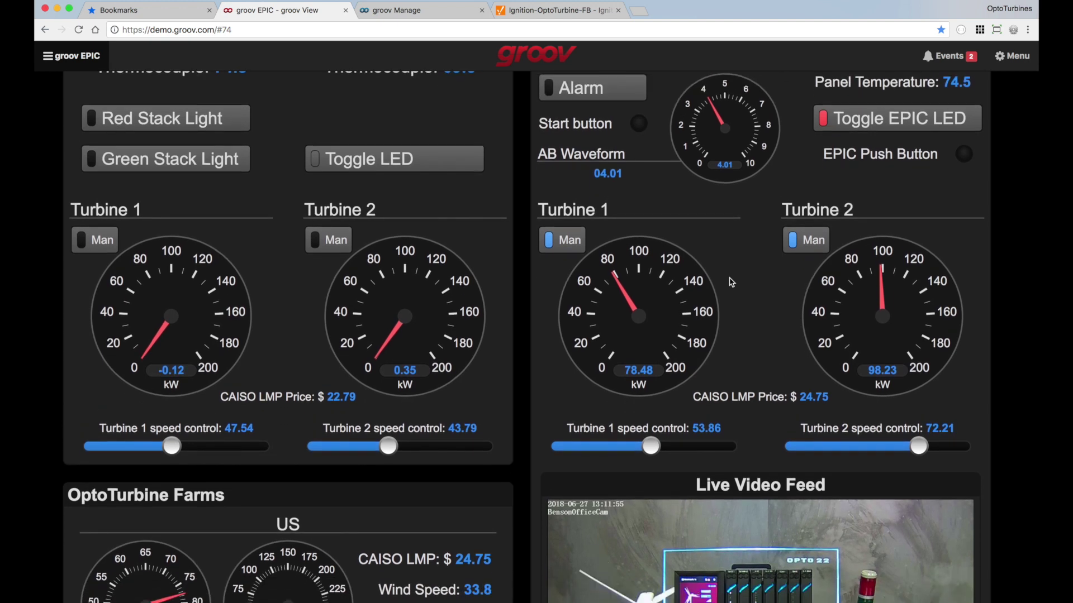
pyautogui.click(584, 92)
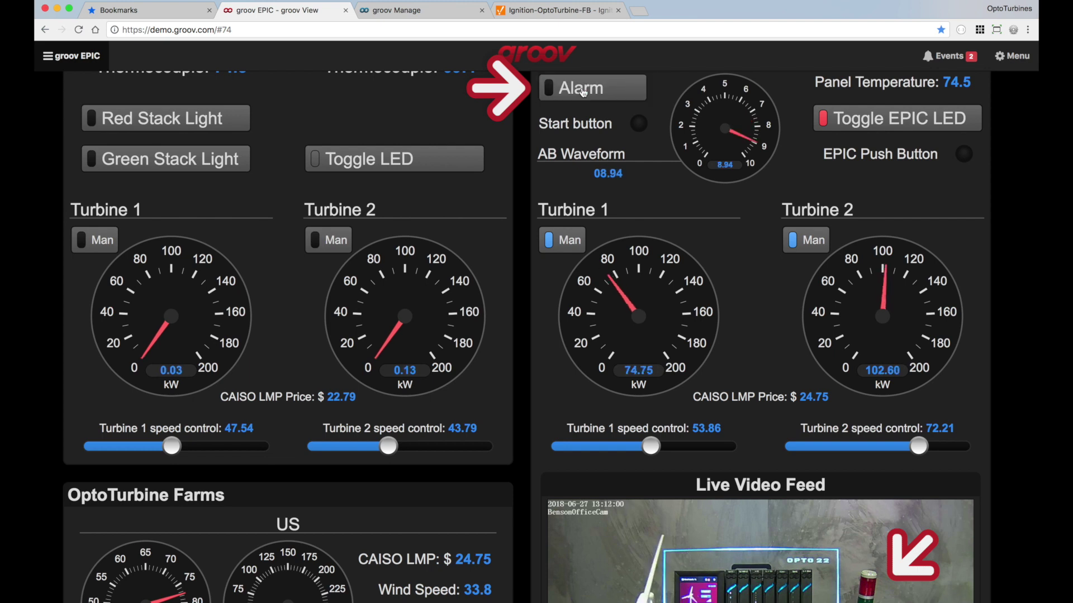
pyautogui.click(584, 92)
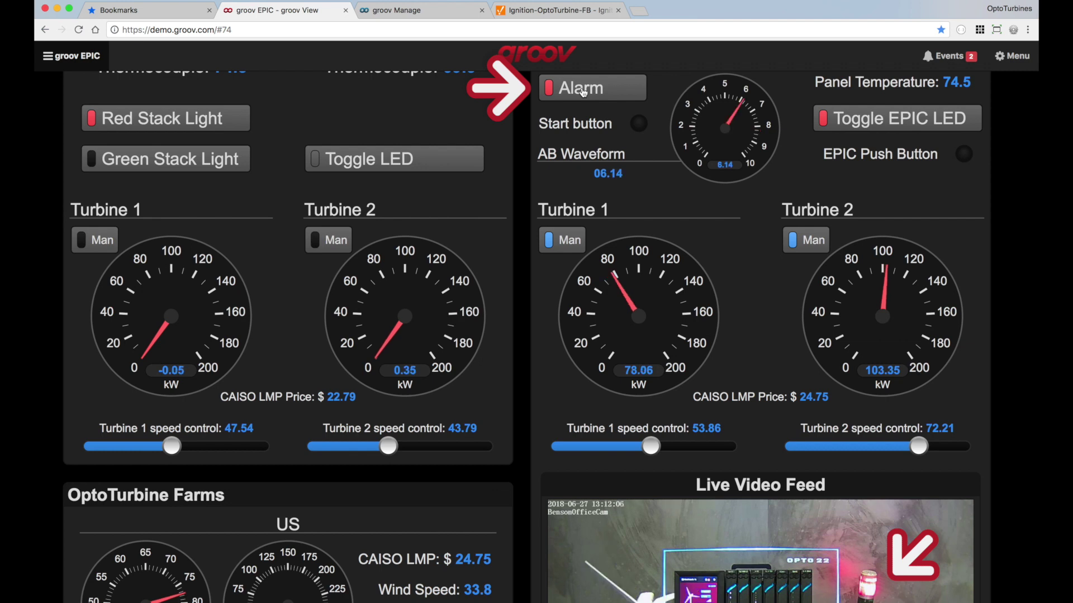
pyautogui.scroll(-1, 884, 561)
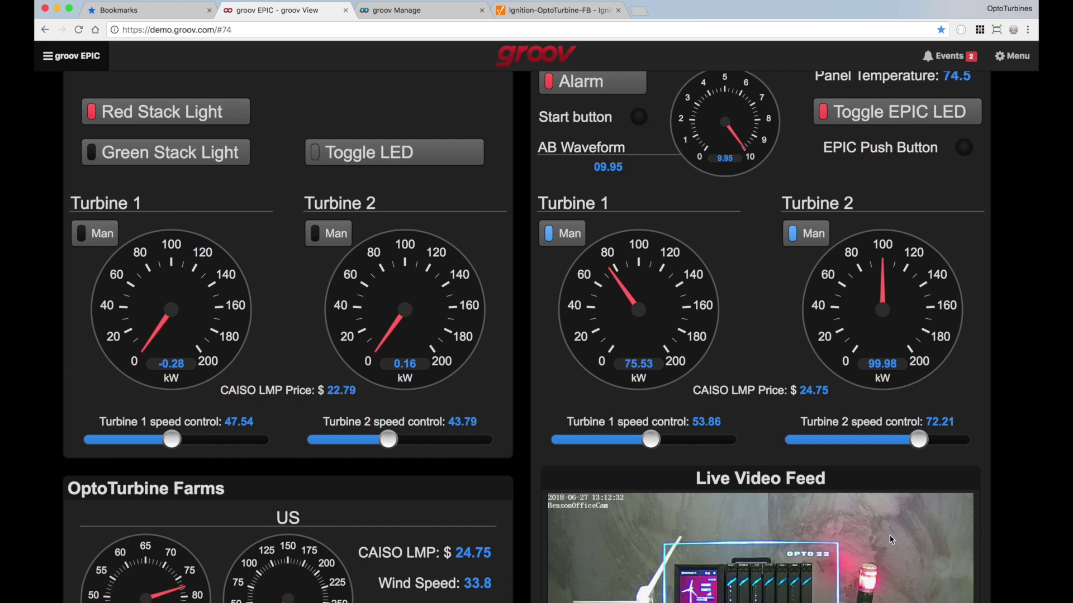
# - Open the multi-site Architecture diagram, then use See Live Data to reload the groov EPIC dashboard
pyautogui.scroll(1, 891, 540)
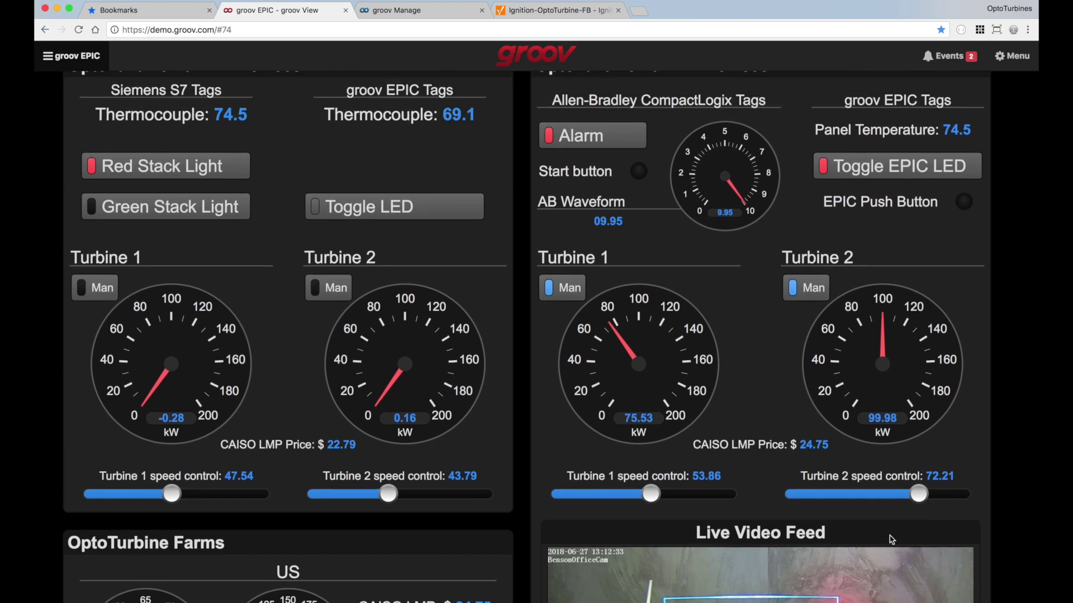
pyautogui.scroll(1, 864, 522)
pyautogui.scroll(2, 783, 439)
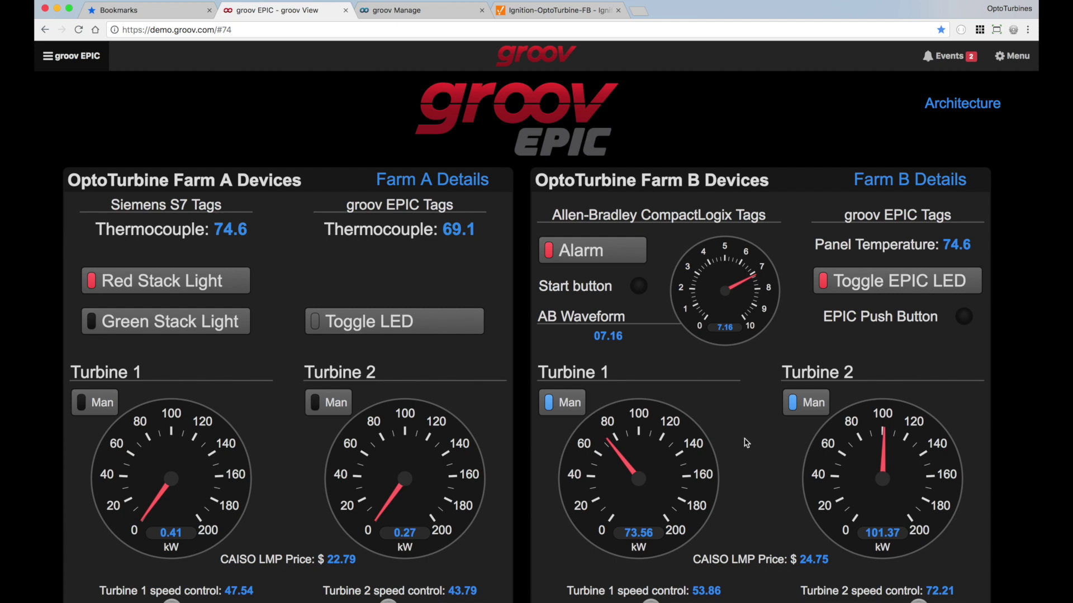
pyautogui.scroll(-1, 743, 431)
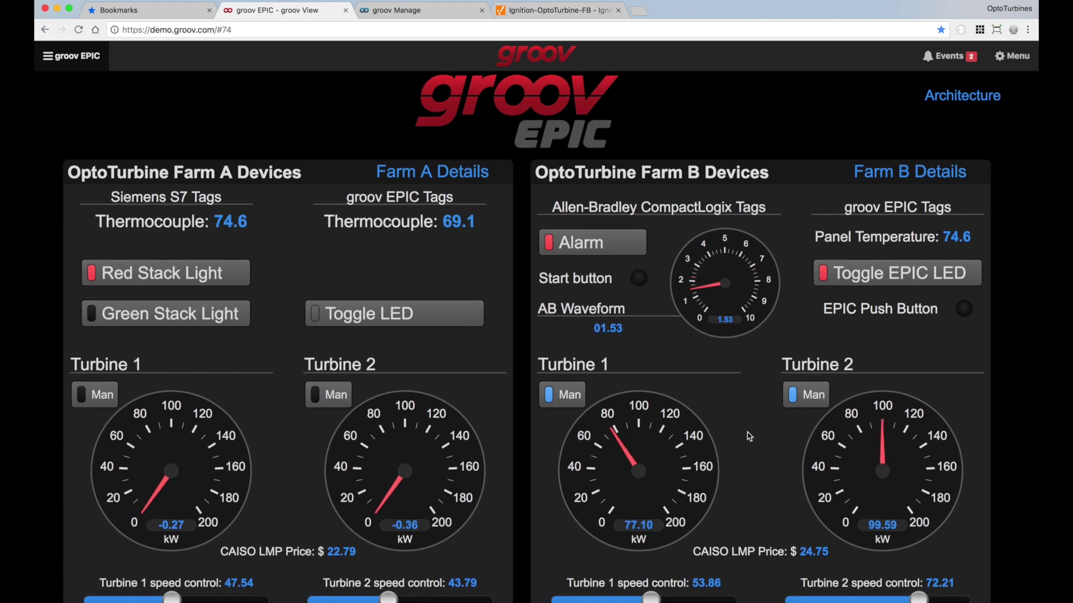
pyautogui.click(963, 96)
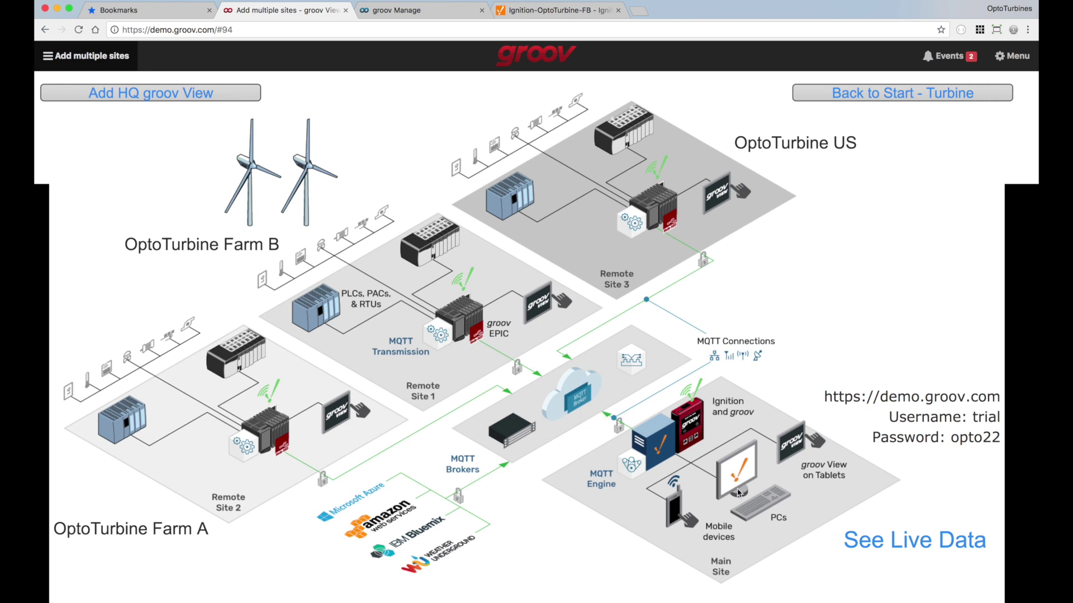
pyautogui.click(900, 547)
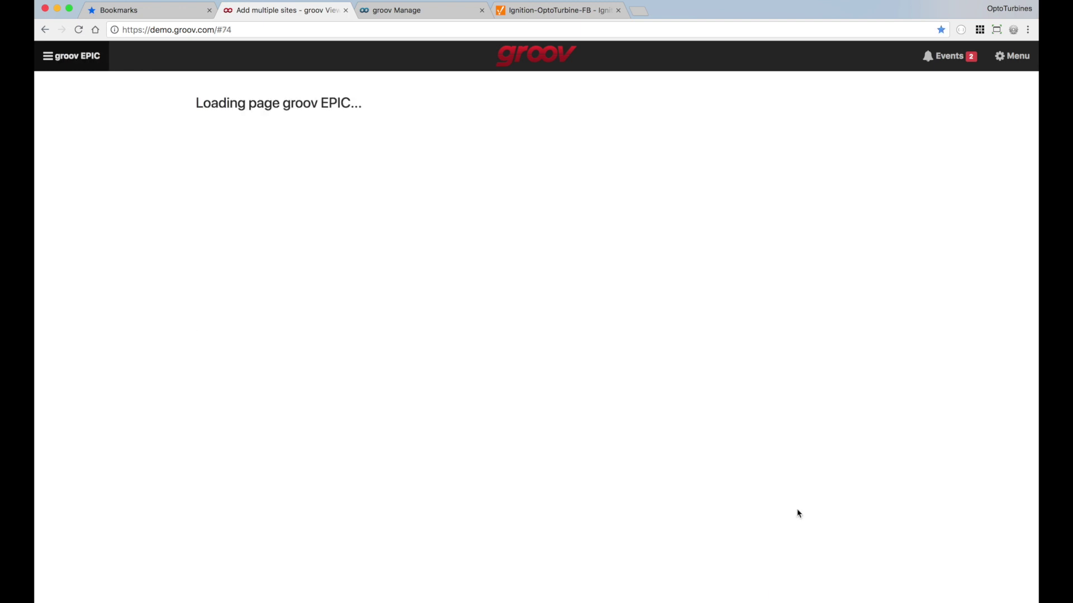
# - Go to the Remote Sites page and scroll through its 12-hour power and temperature charts
pyautogui.click(84, 57)
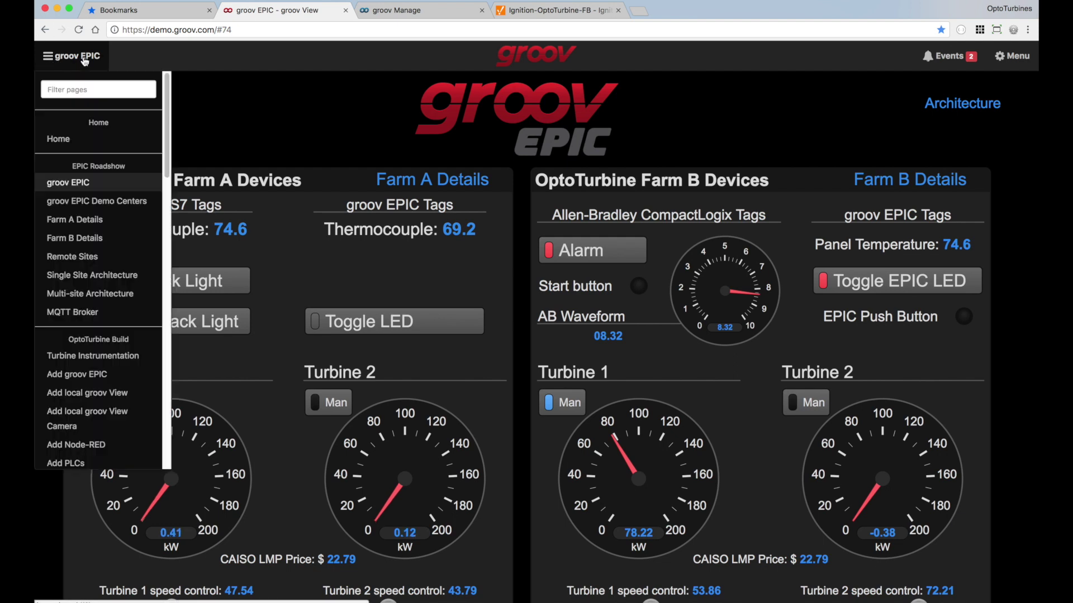
pyautogui.click(64, 258)
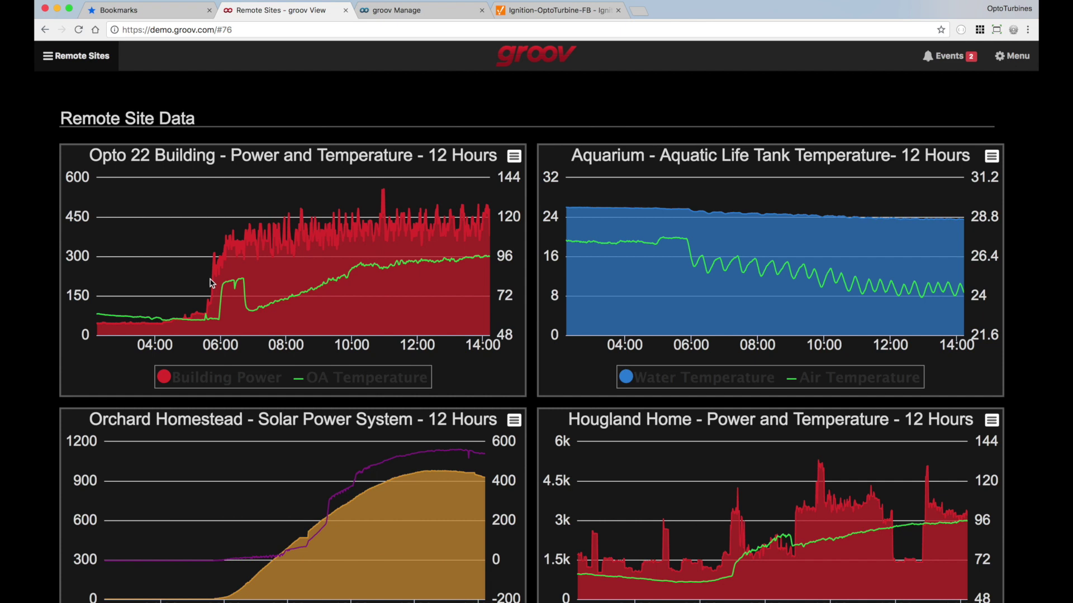
pyautogui.scroll(-1, 263, 280)
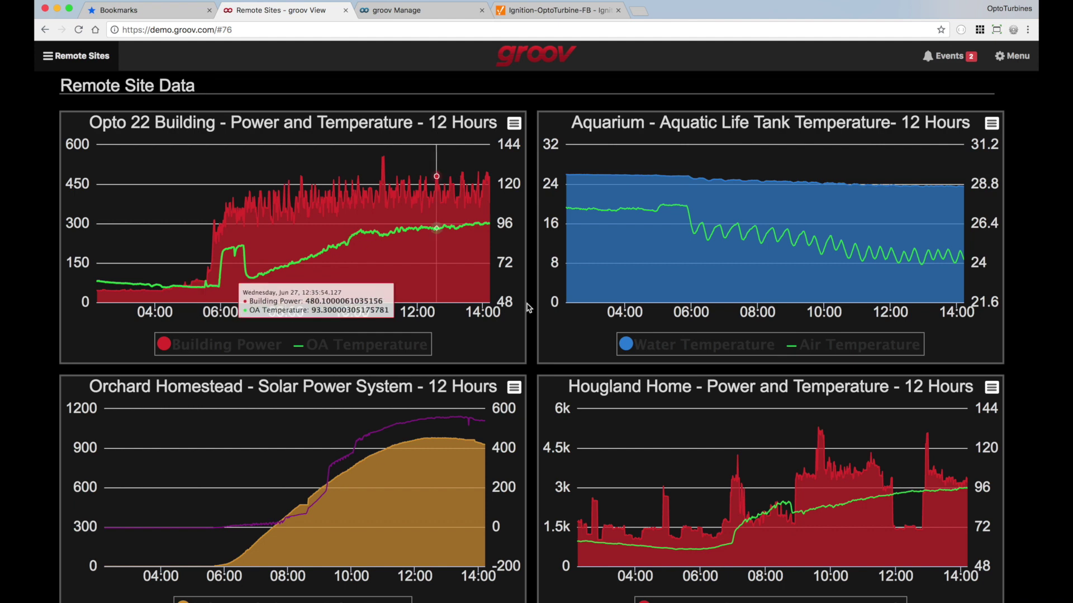
pyautogui.scroll(-1, 675, 299)
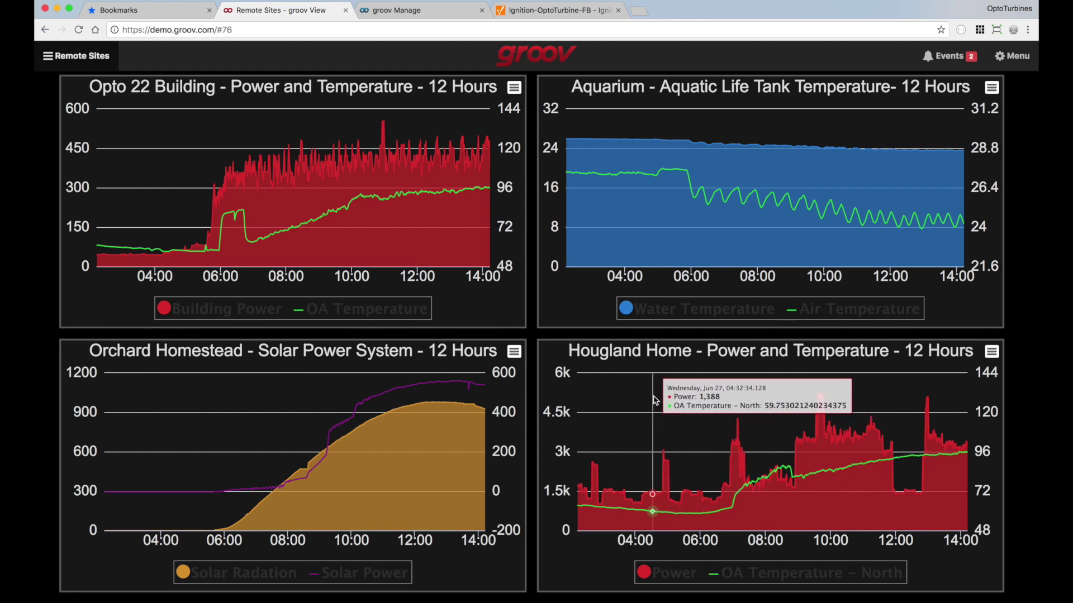
# - Open the MQTT Broker status page (17 of 24 nodes, ~12 messages/s) and reopen the page list
pyautogui.click(77, 57)
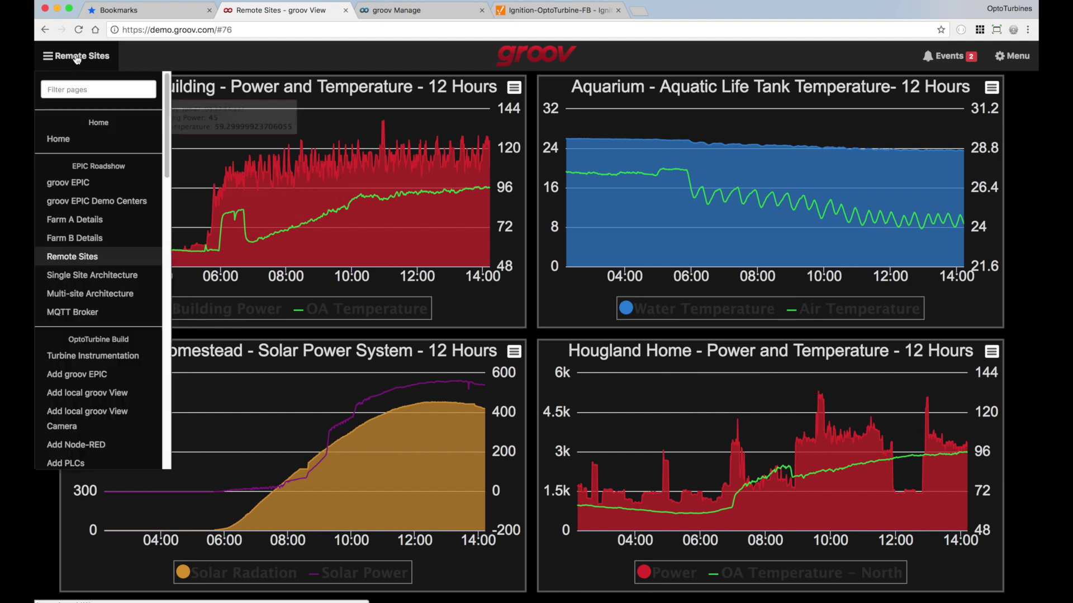
pyautogui.click(72, 312)
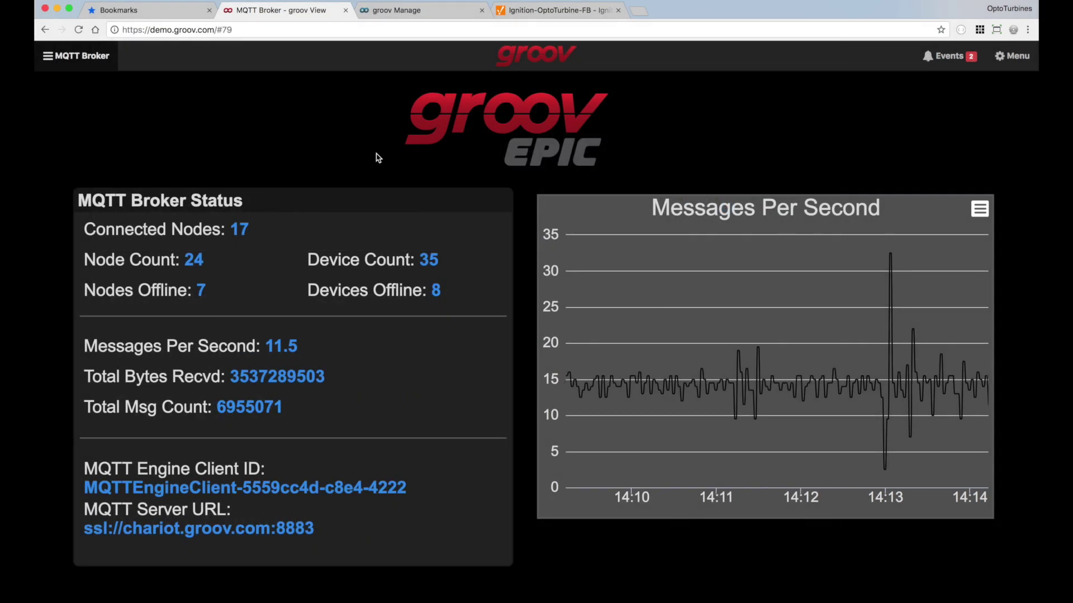
pyautogui.click(70, 58)
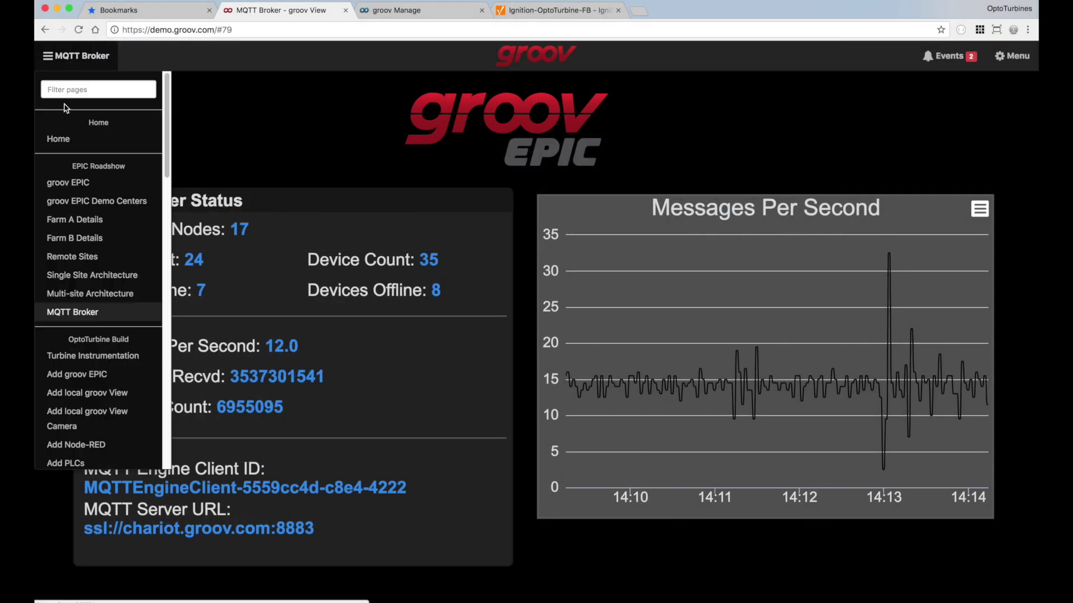
# - From the groov EPIC page, open the Outcomes.jpg bookmark to show the Outcomes slide
pyautogui.click(76, 183)
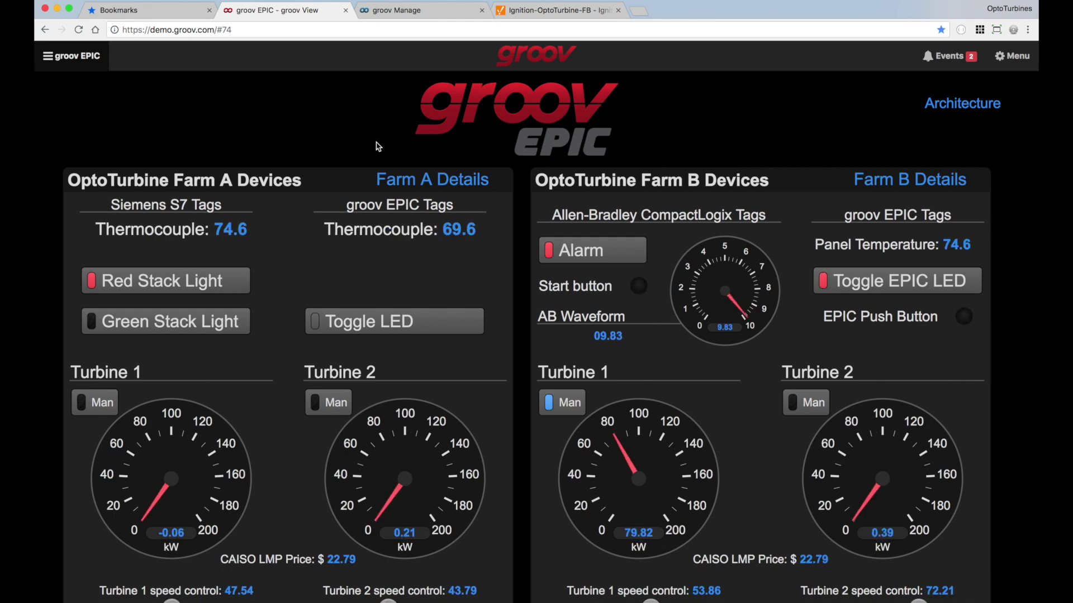
pyautogui.click(139, 13)
pyautogui.doubleClick(366, 327)
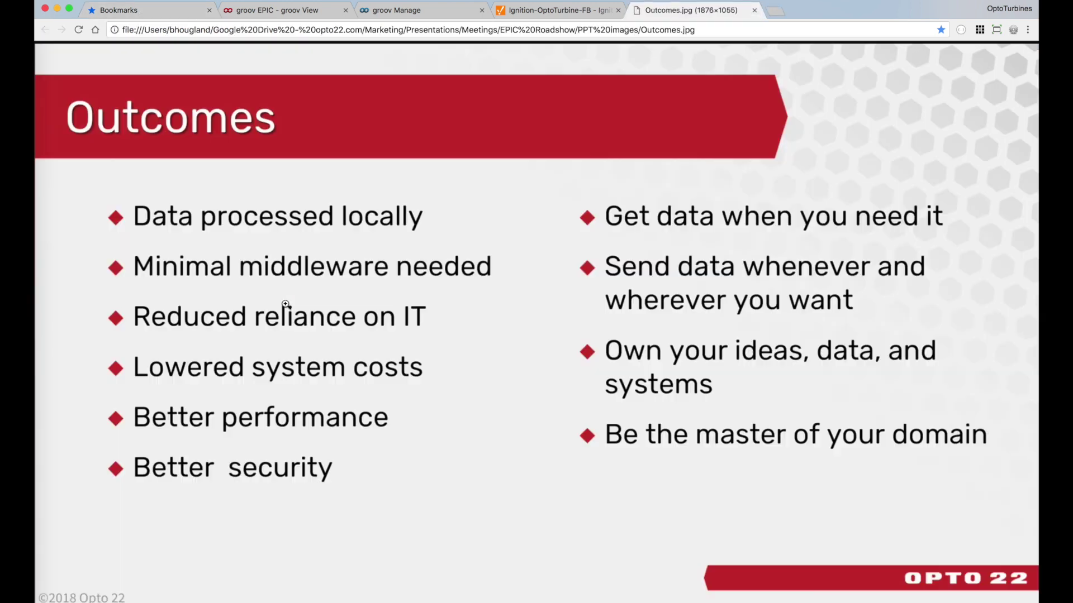